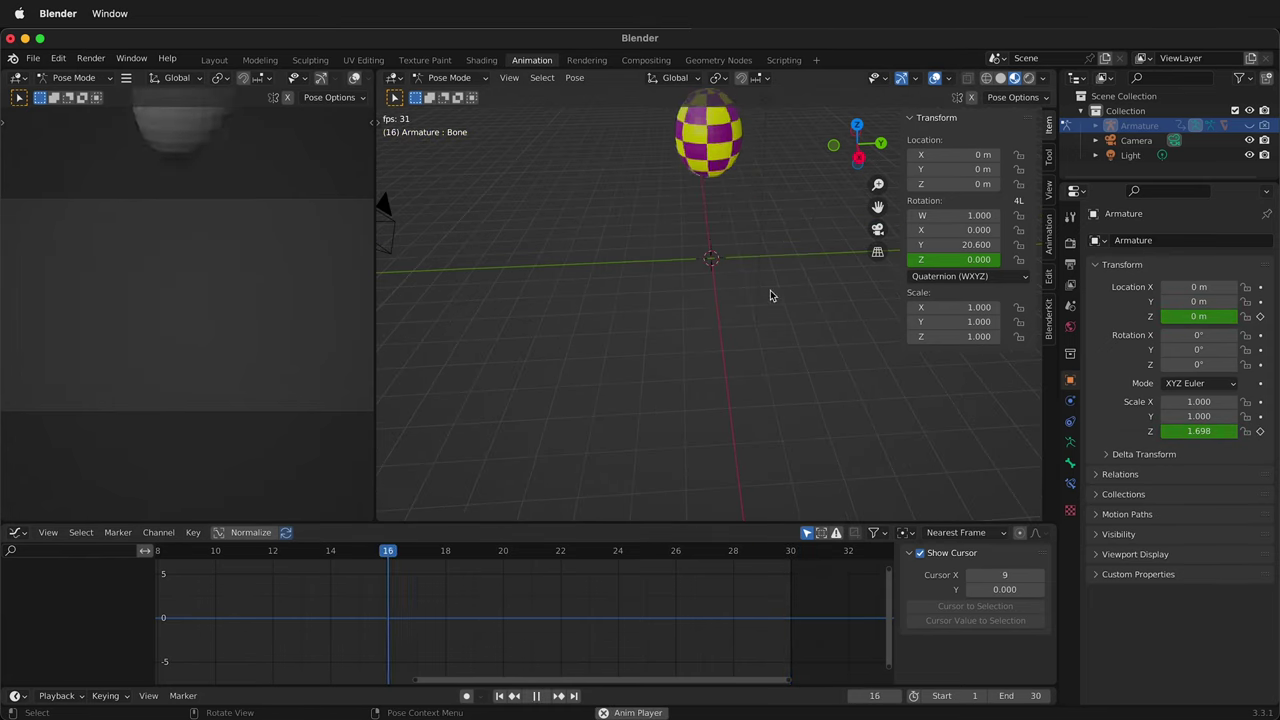
# Orbit the viewport around the playing bouncing-ball animation to bring the camera into view.
pyautogui.moveTo(770, 295); pyautogui.dragTo(772, 235, button='middle')
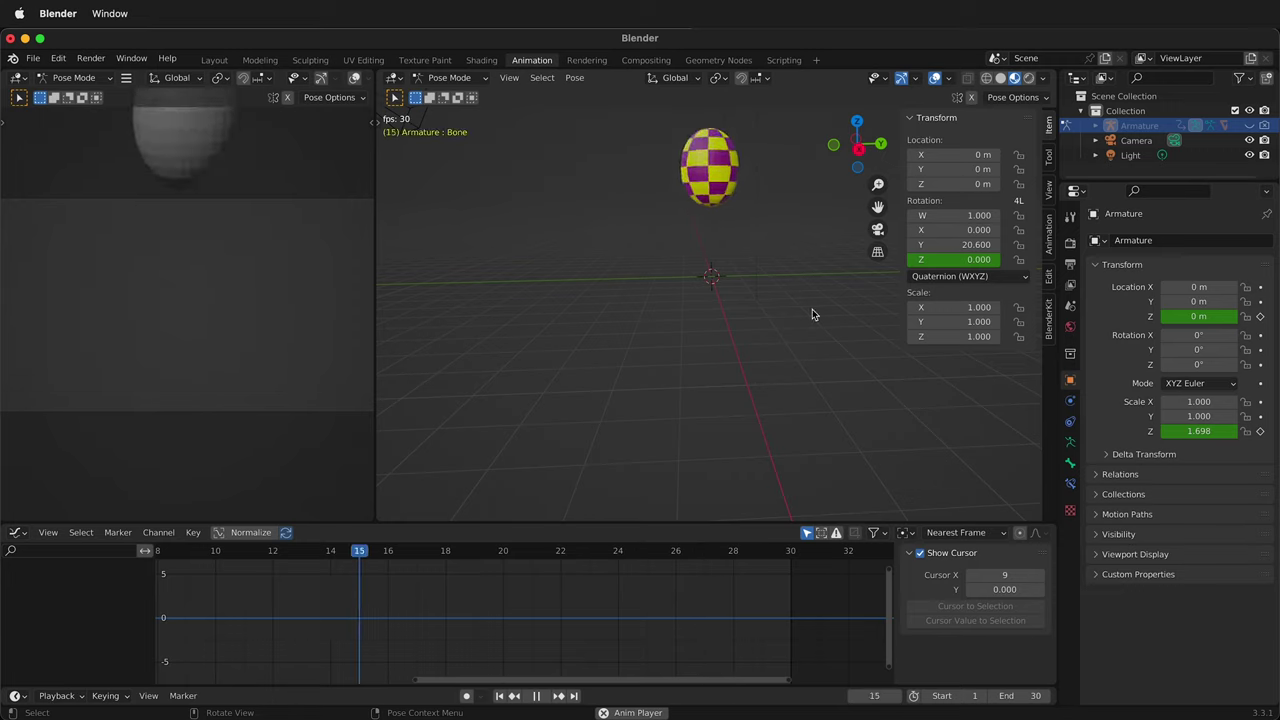
pyautogui.moveTo(797, 270); pyautogui.dragTo(780, 240, button='middle')
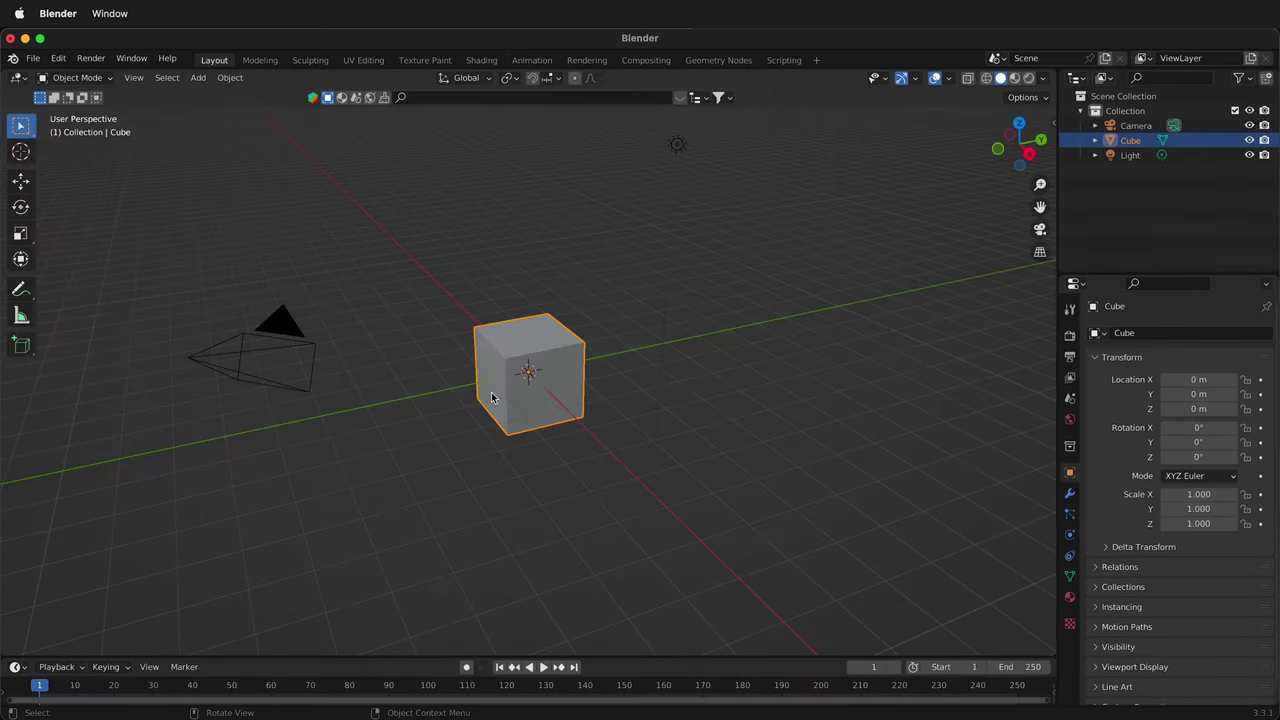
# Delete the default cube and add a UV sphere in its place.
pyautogui.press('Delete')
pyautogui.hotkey('shift', 'a')
pyautogui.moveTo(409, 391)
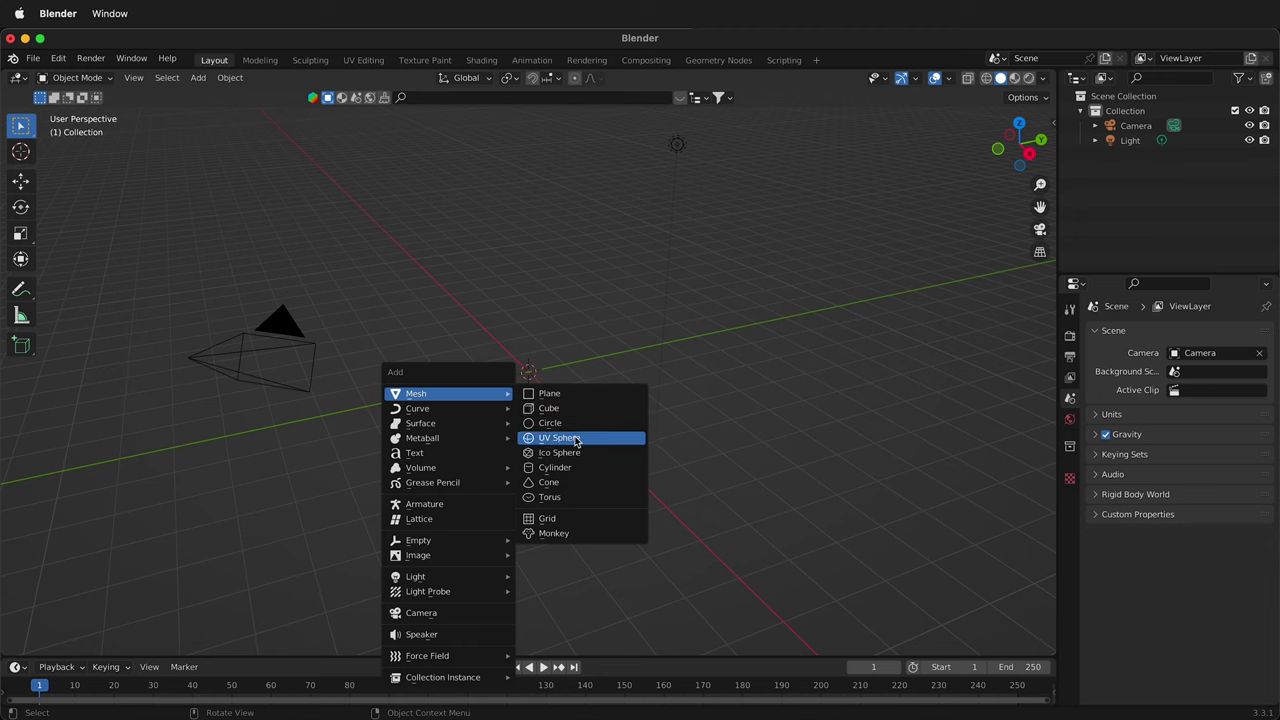
pyautogui.click(575, 423)
pyautogui.scroll(8, 538, 380)
pyautogui.scroll(-3, 533, 402)
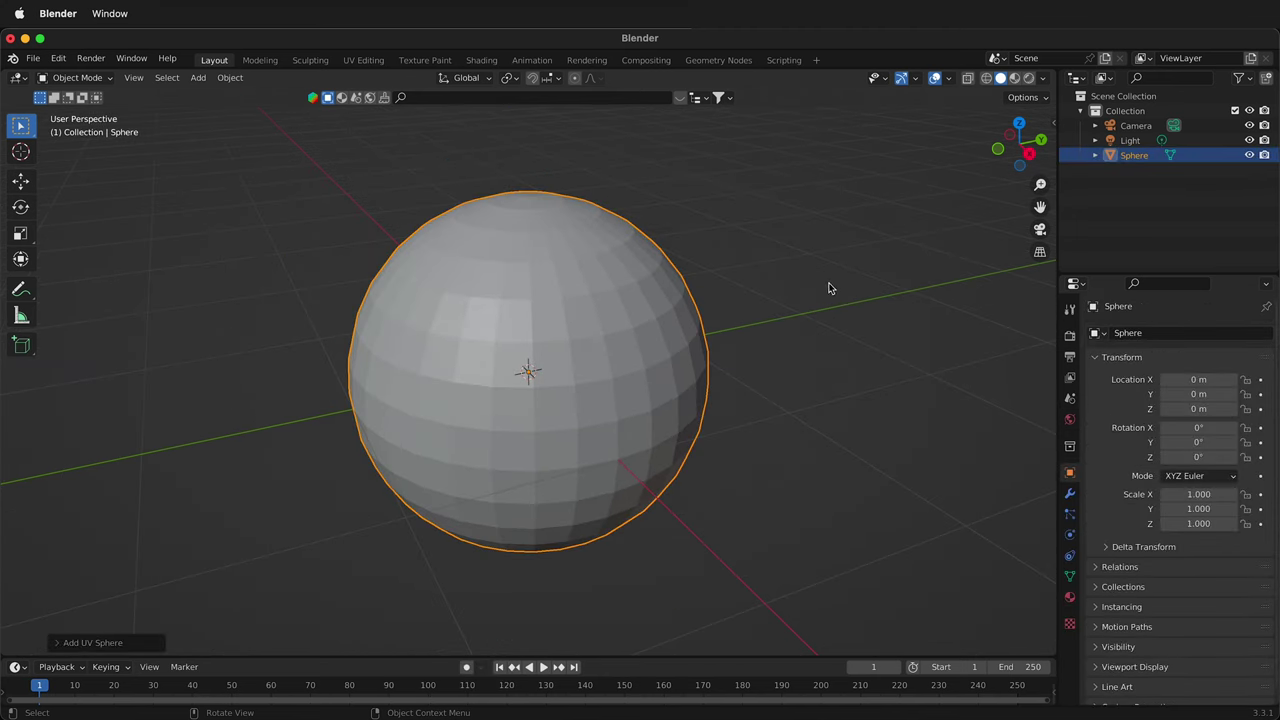
# Raise the sphere to Z location 1 m and apply all its transforms.
pyautogui.press('n')
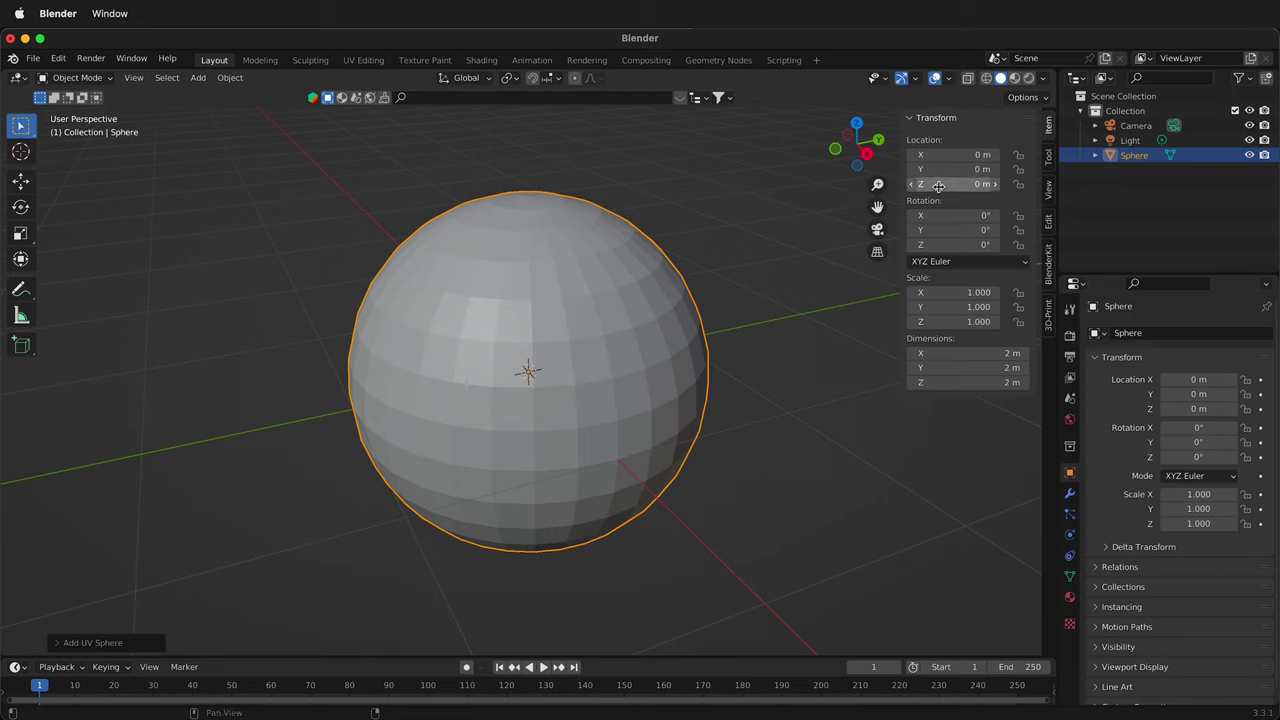
pyautogui.click(978, 185)
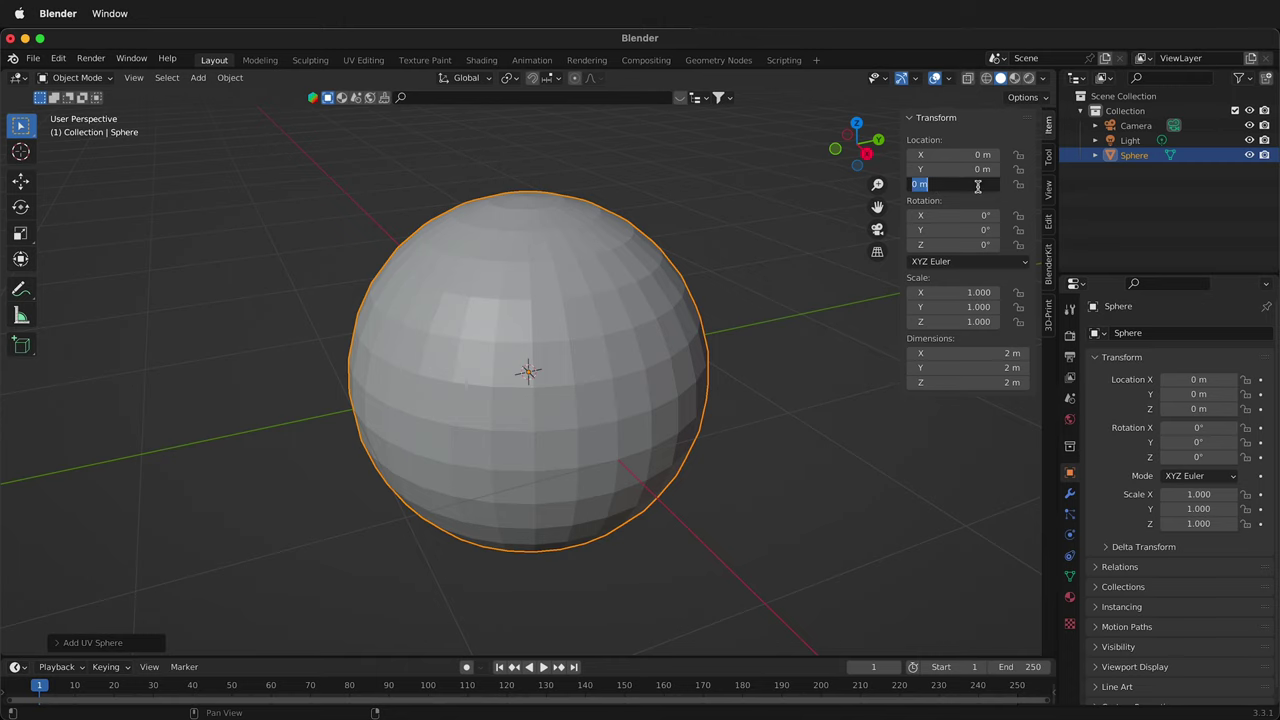
pyautogui.write('1')
pyautogui.press('Return')
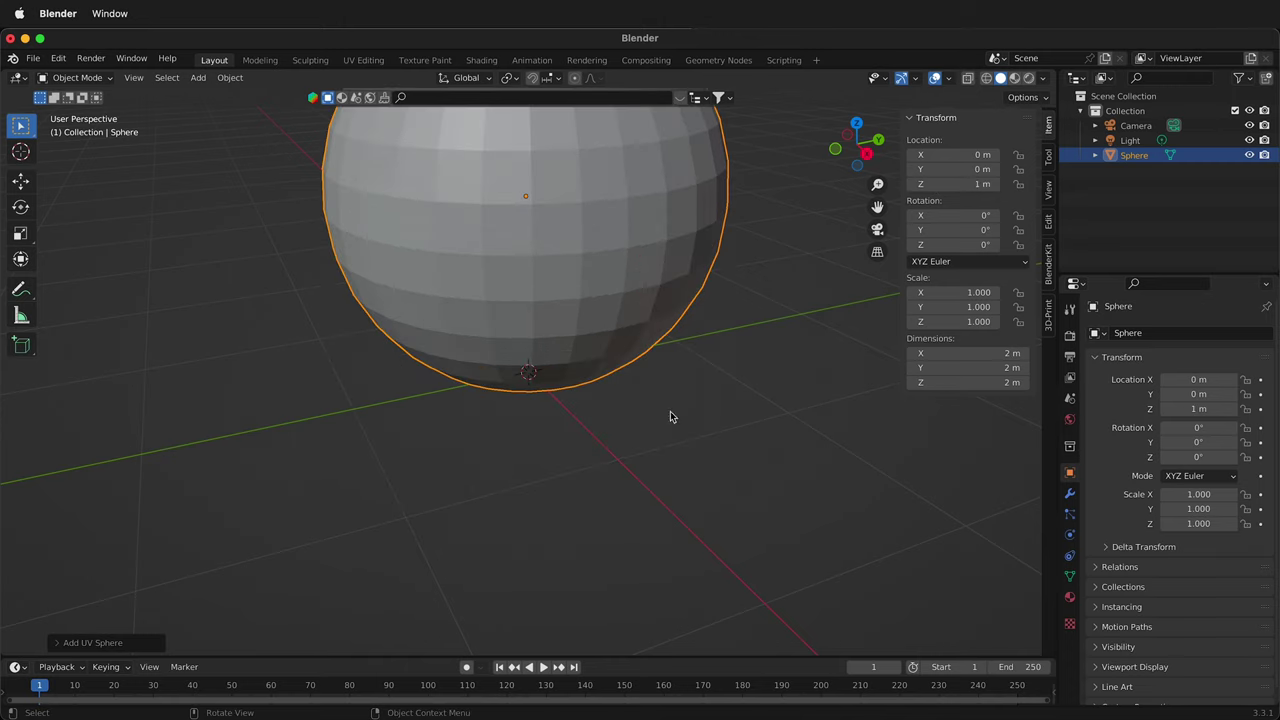
pyautogui.moveTo(610, 416); pyautogui.dragTo(710, 279, button='middle')
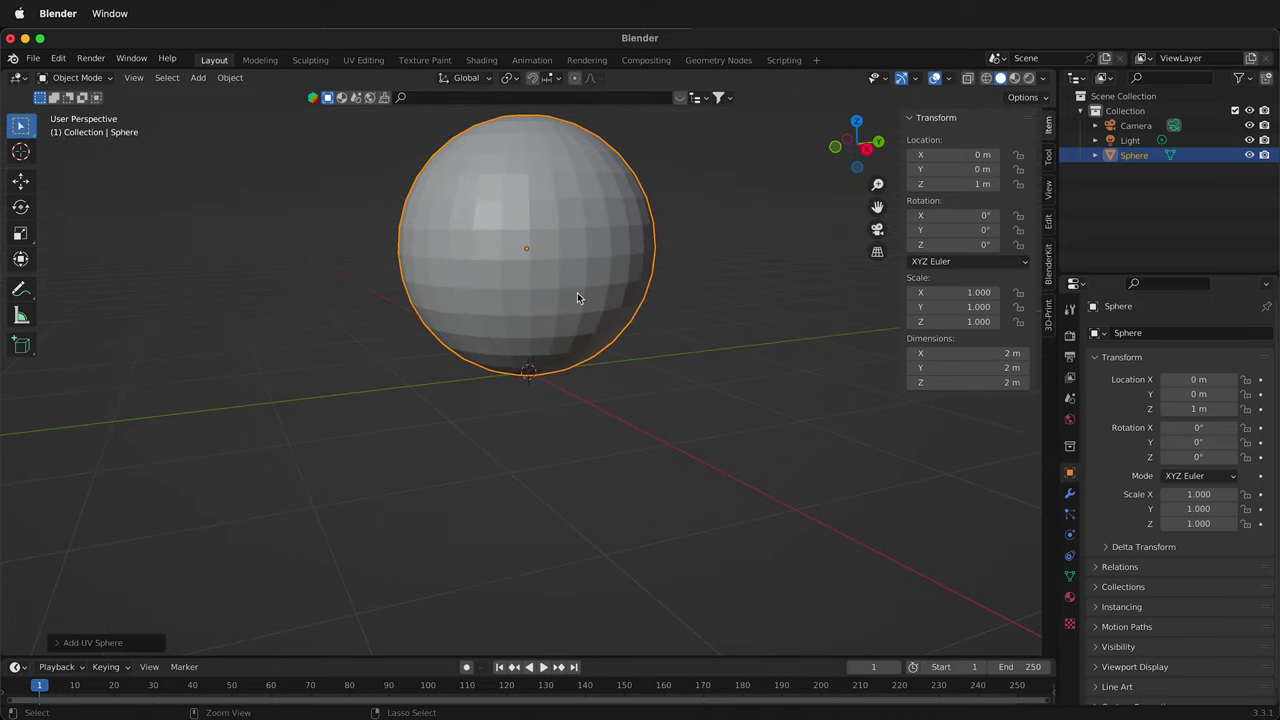
pyautogui.hotkey('ctrl', 'a')
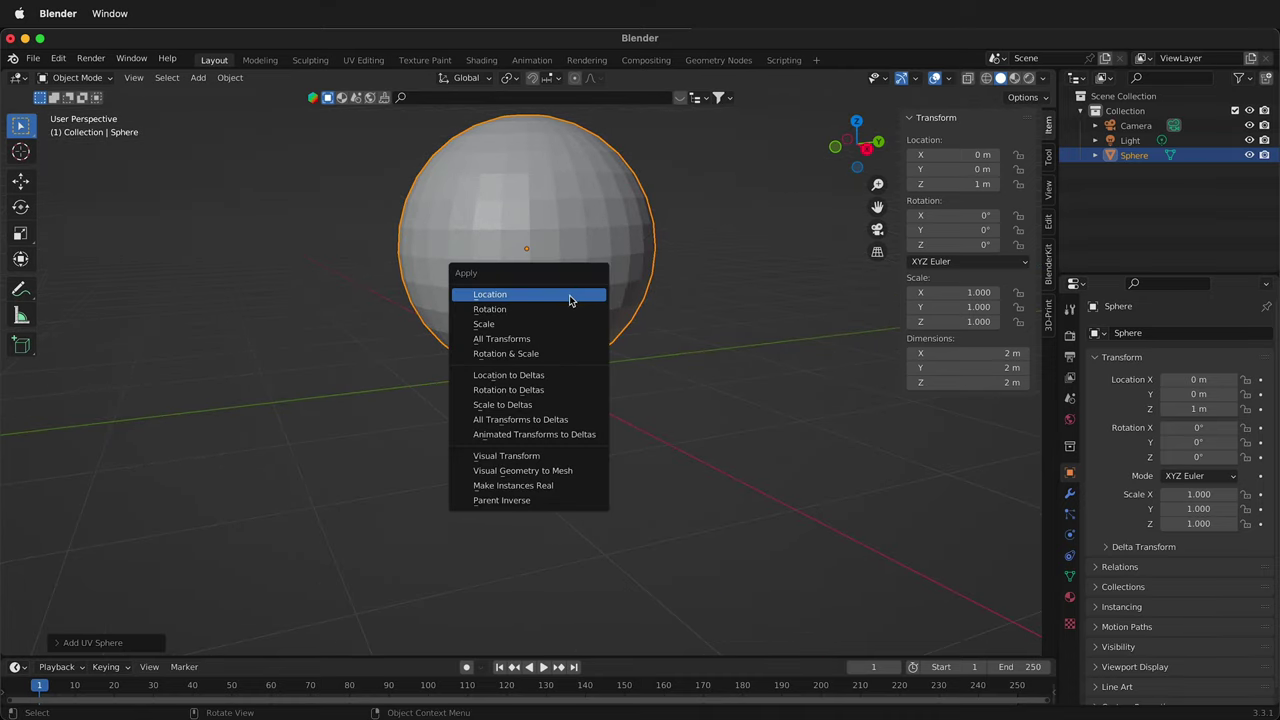
pyautogui.click(529, 340)
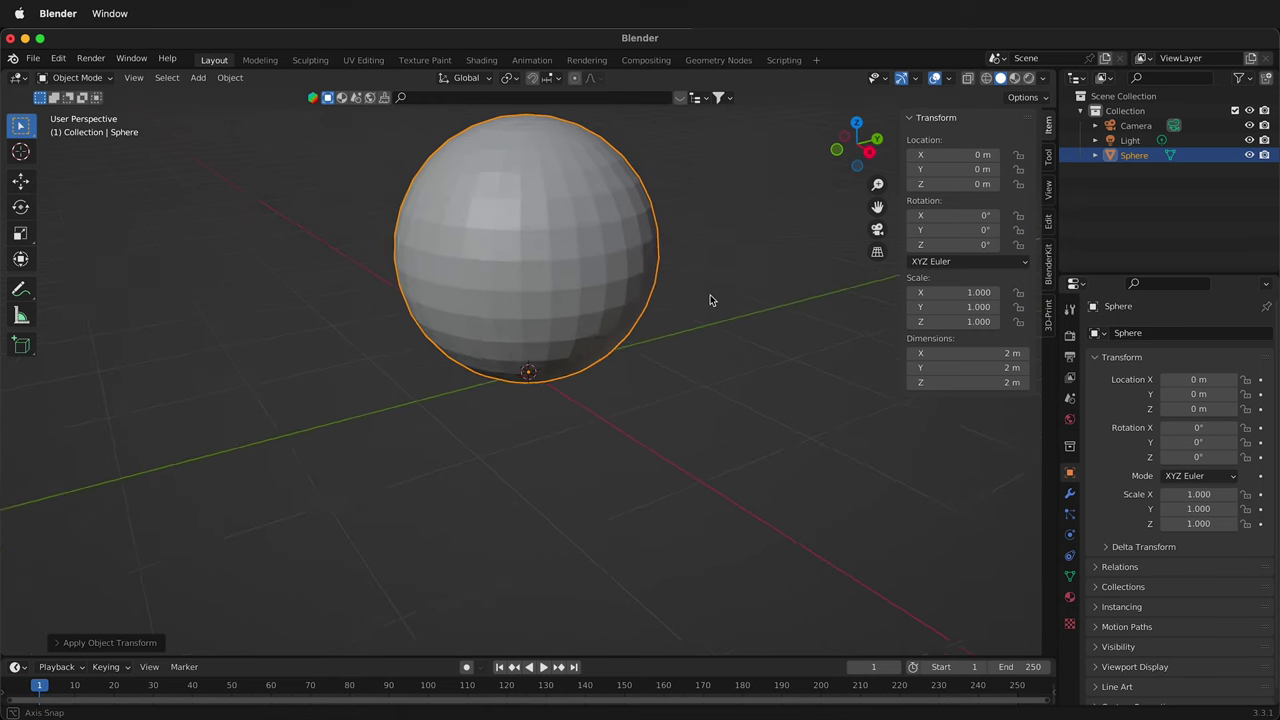
# From the X side view, create a new sphere material named 'Ball Material'.
pyautogui.click(867, 150)
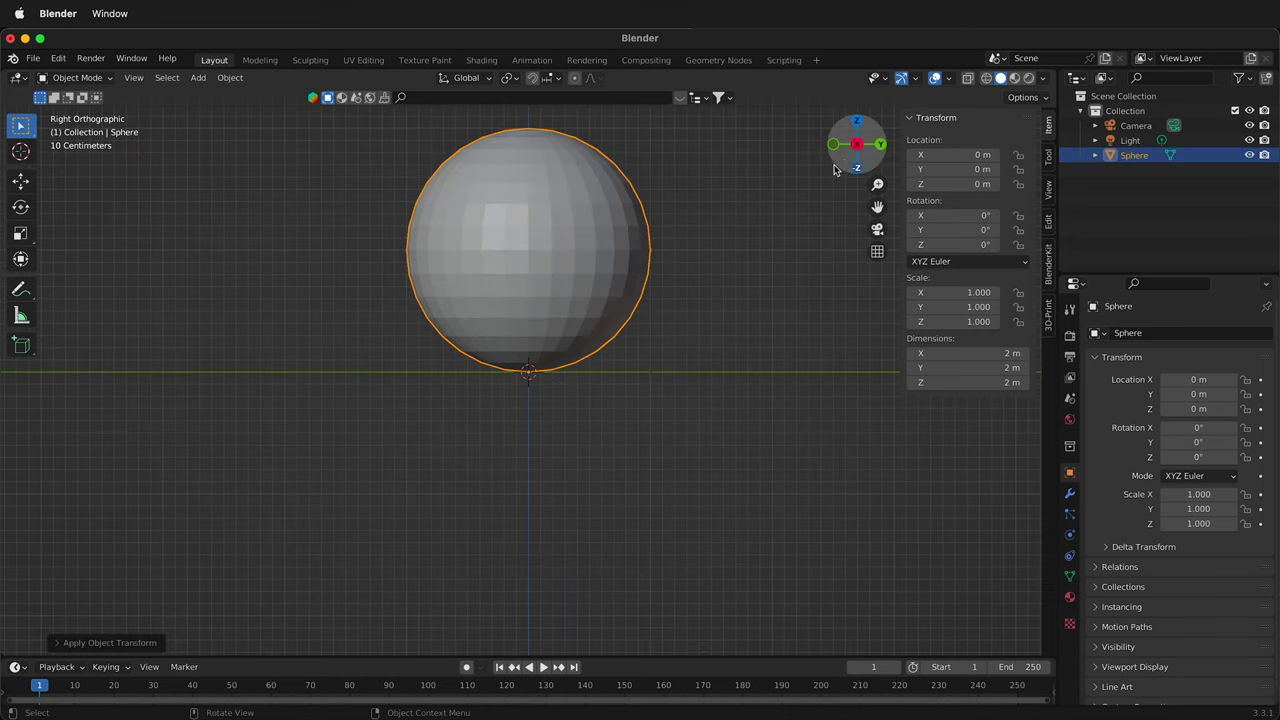
pyautogui.keyDown('shift'); pyautogui.moveTo(686, 286); pyautogui.dragTo(737, 380, button='middle'); pyautogui.keyUp('shift')
pyautogui.scroll(2, 720, 371)
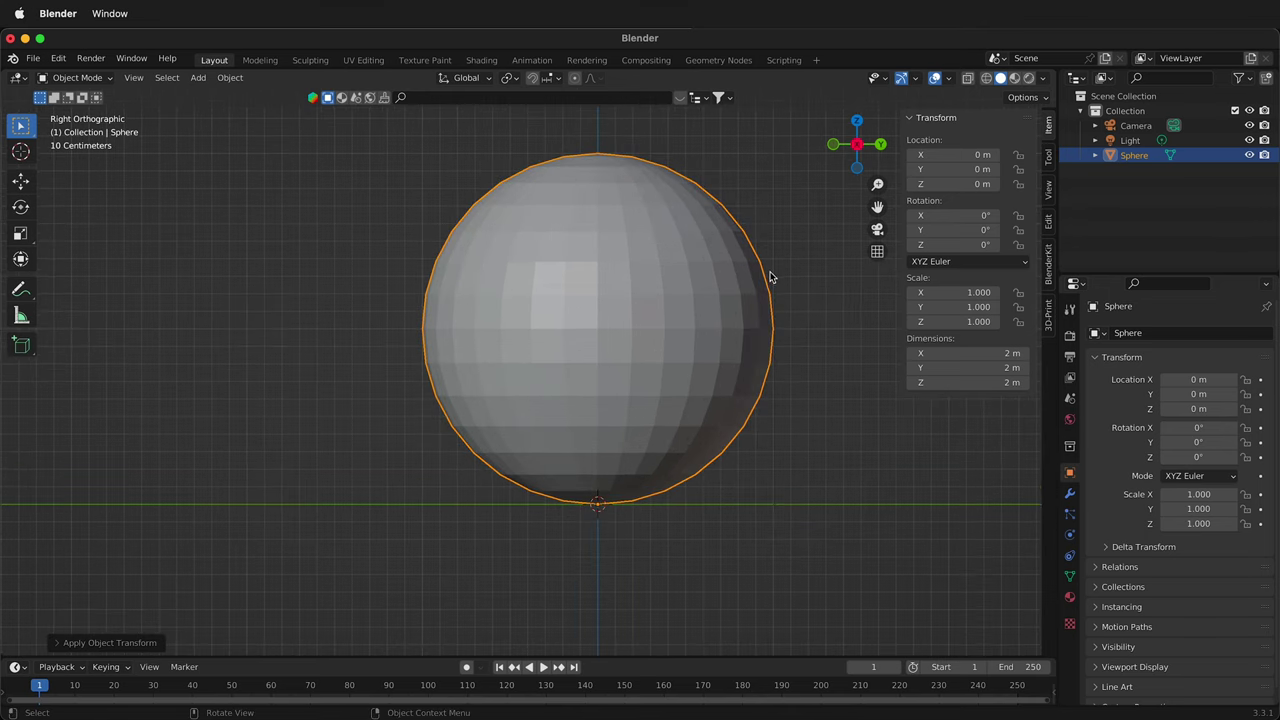
pyautogui.click(1070, 597)
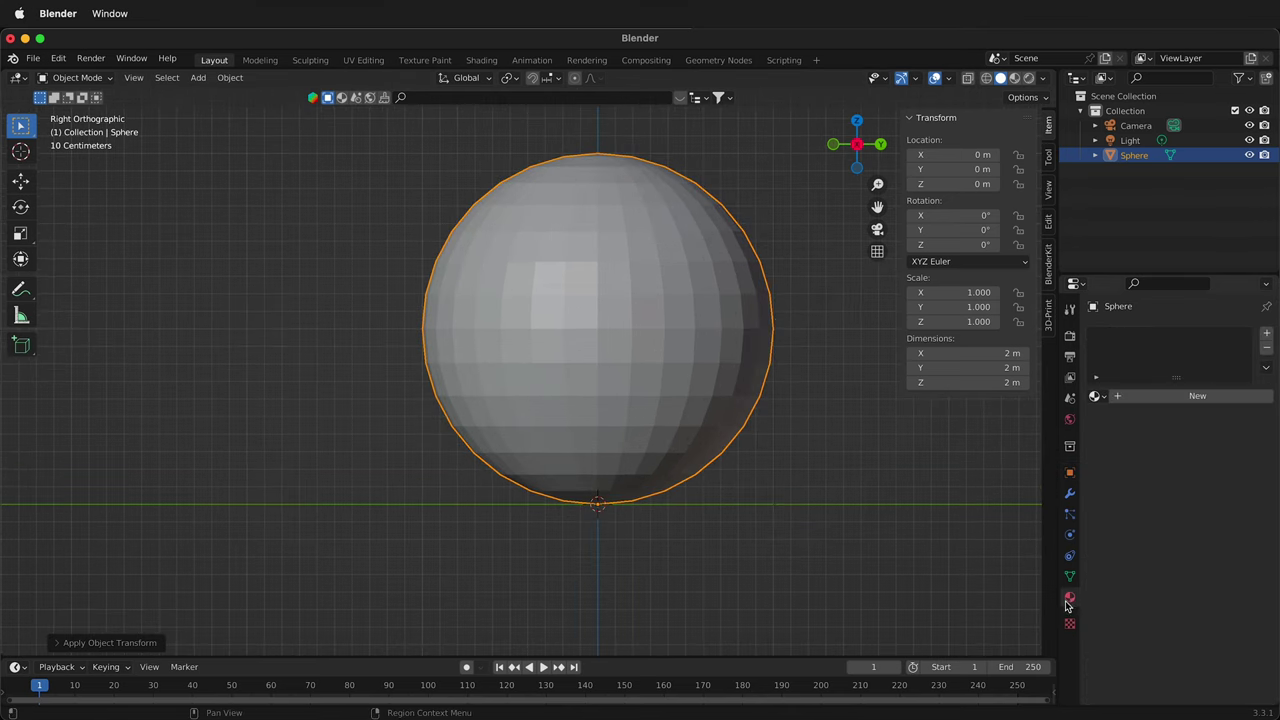
pyautogui.click(1188, 398)
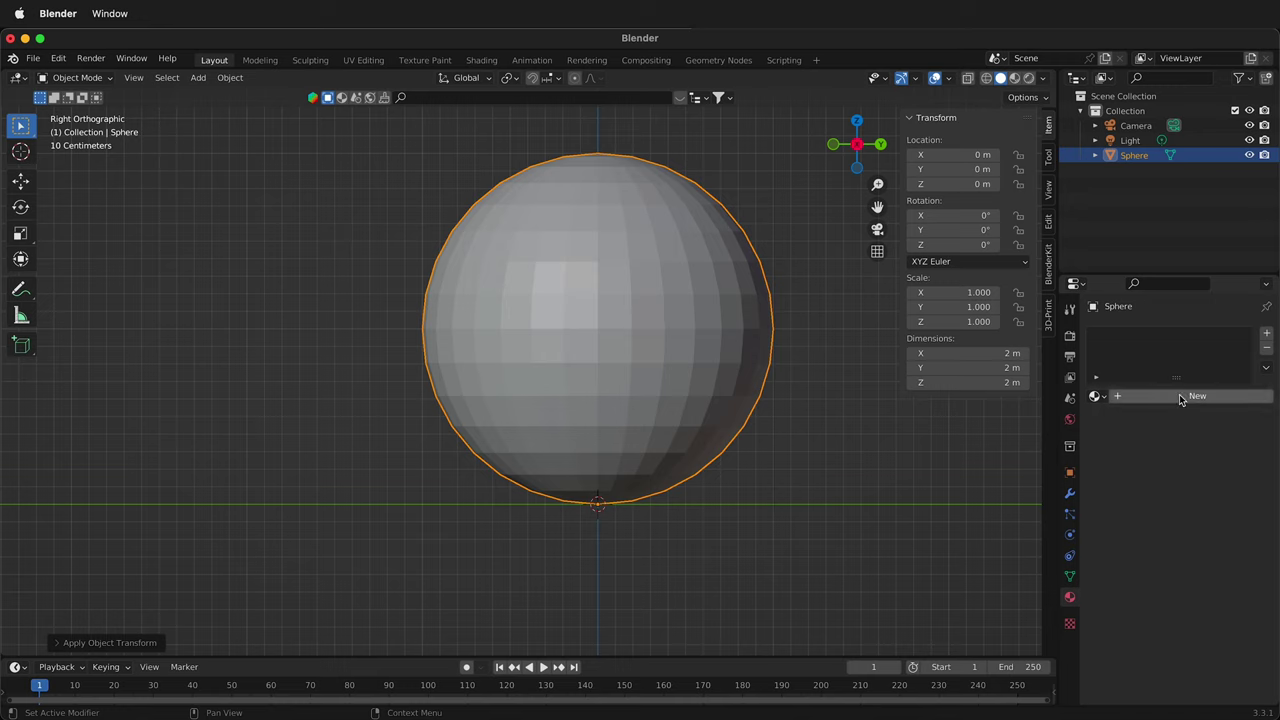
pyautogui.click(1180, 398)
pyautogui.doubleClick(1160, 395)
pyautogui.write('Ball')
pyautogui.write(' Me')
pyautogui.write('terial')
pyautogui.press('Return')
# Set the material's base colour to green and switch to Material Preview shading.
pyautogui.click(1205, 553)
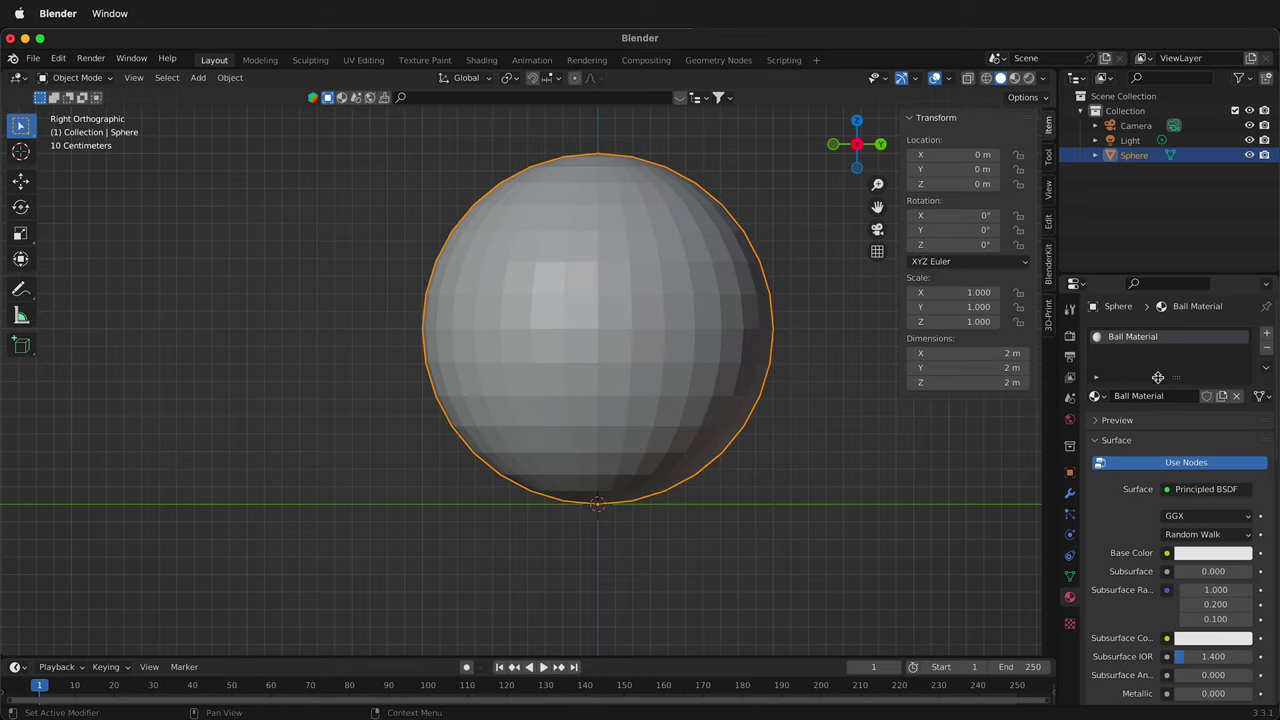
pyautogui.click(1205, 553)
pyautogui.click(1132, 370)
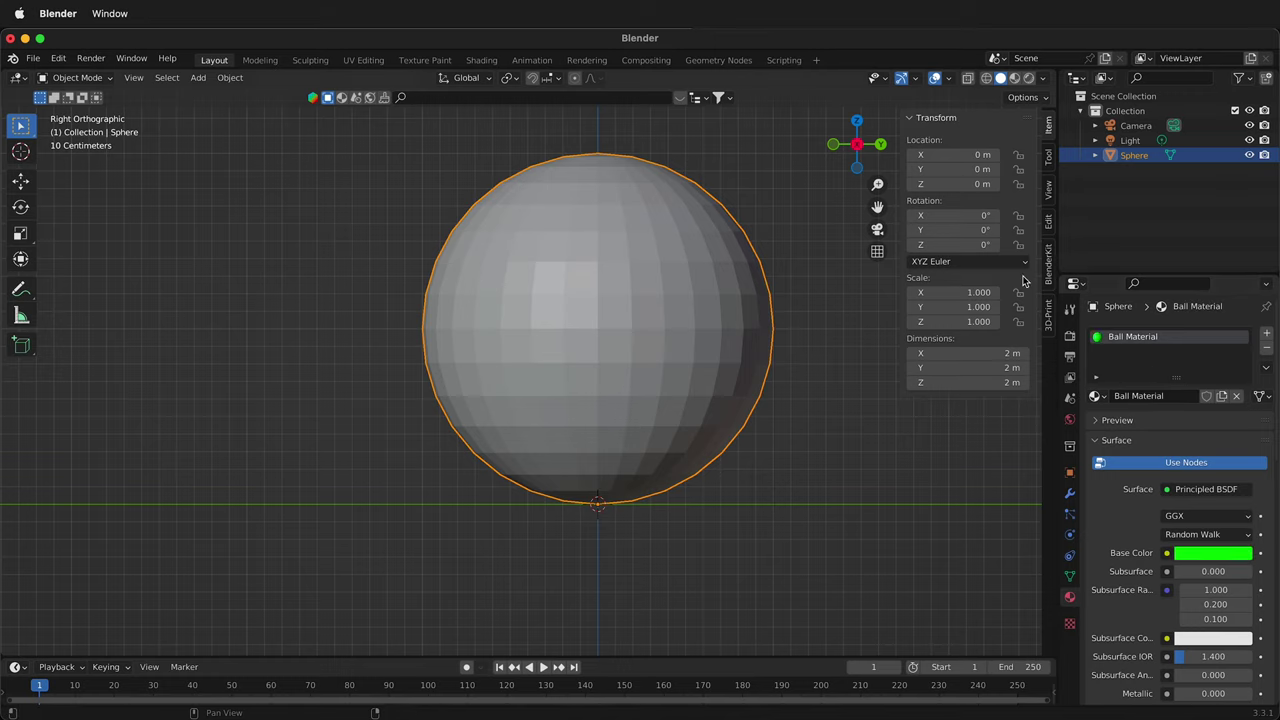
pyautogui.click(868, 137)
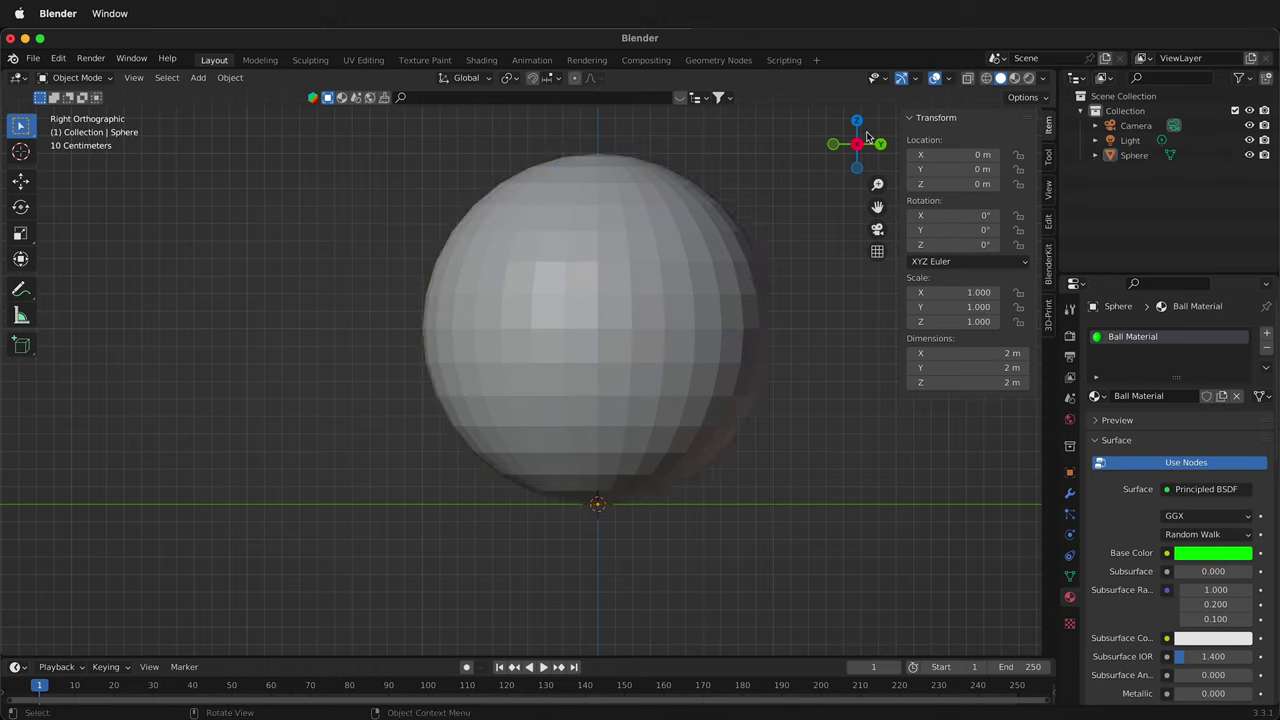
pyautogui.click(1014, 79)
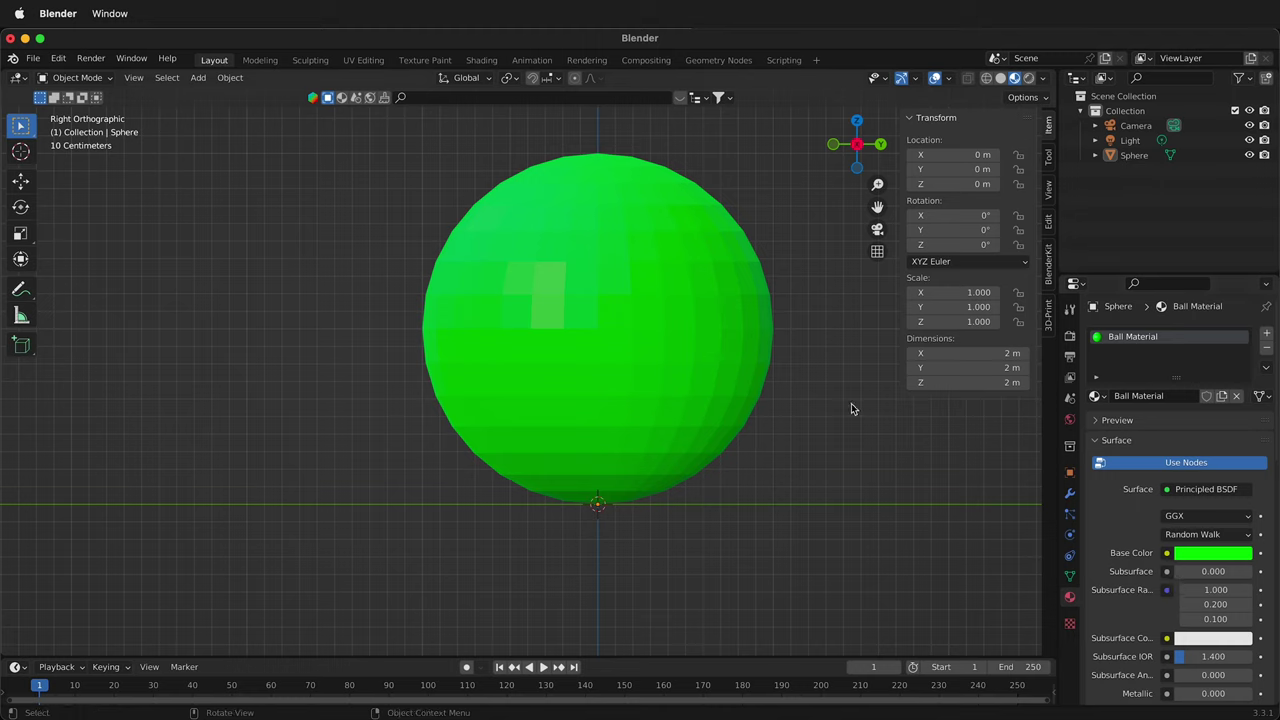
# Drive the base colour with a Checker Texture and view the checkered sphere.
pyautogui.click(1167, 554)
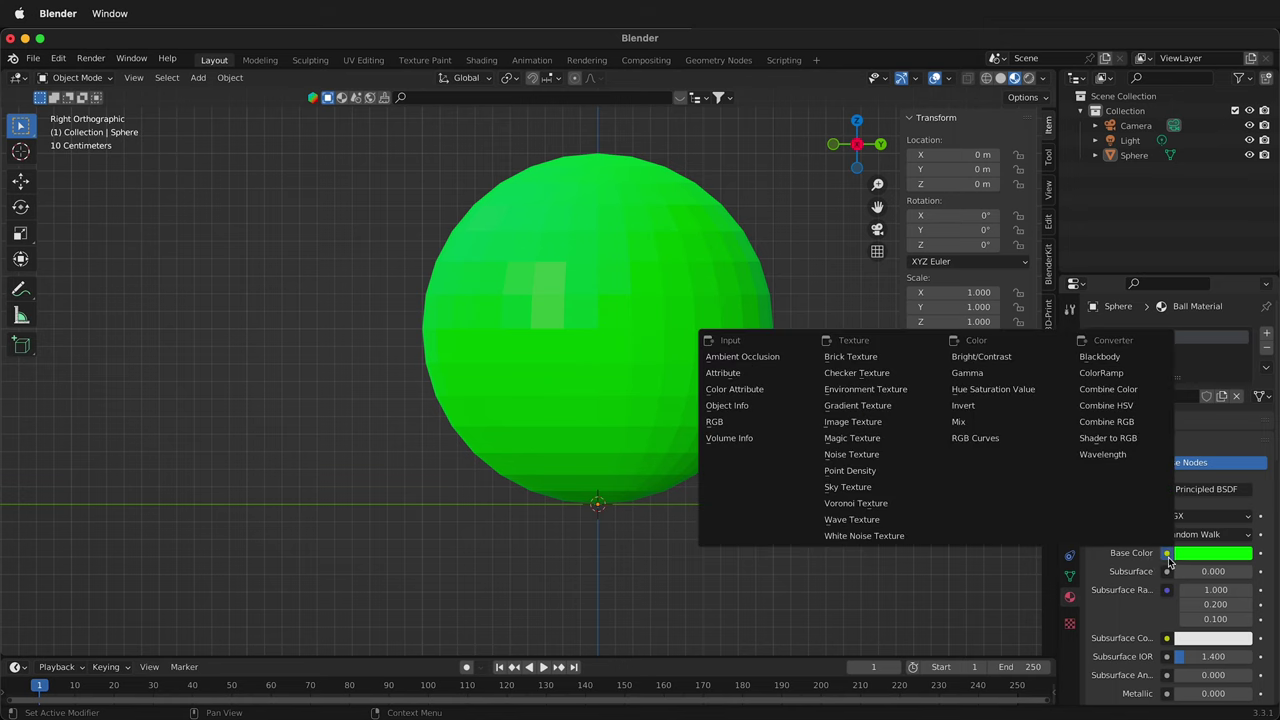
pyautogui.click(856, 377)
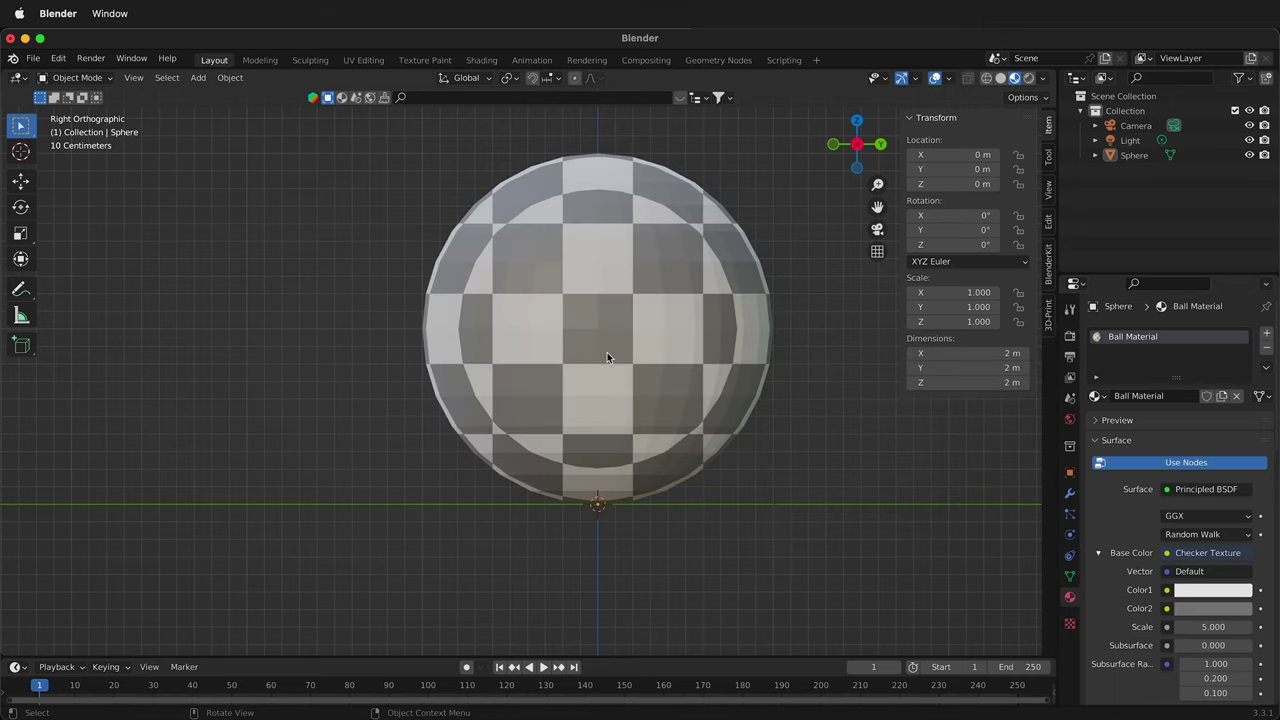
pyautogui.moveTo(607, 352); pyautogui.dragTo(655, 450, button='middle')
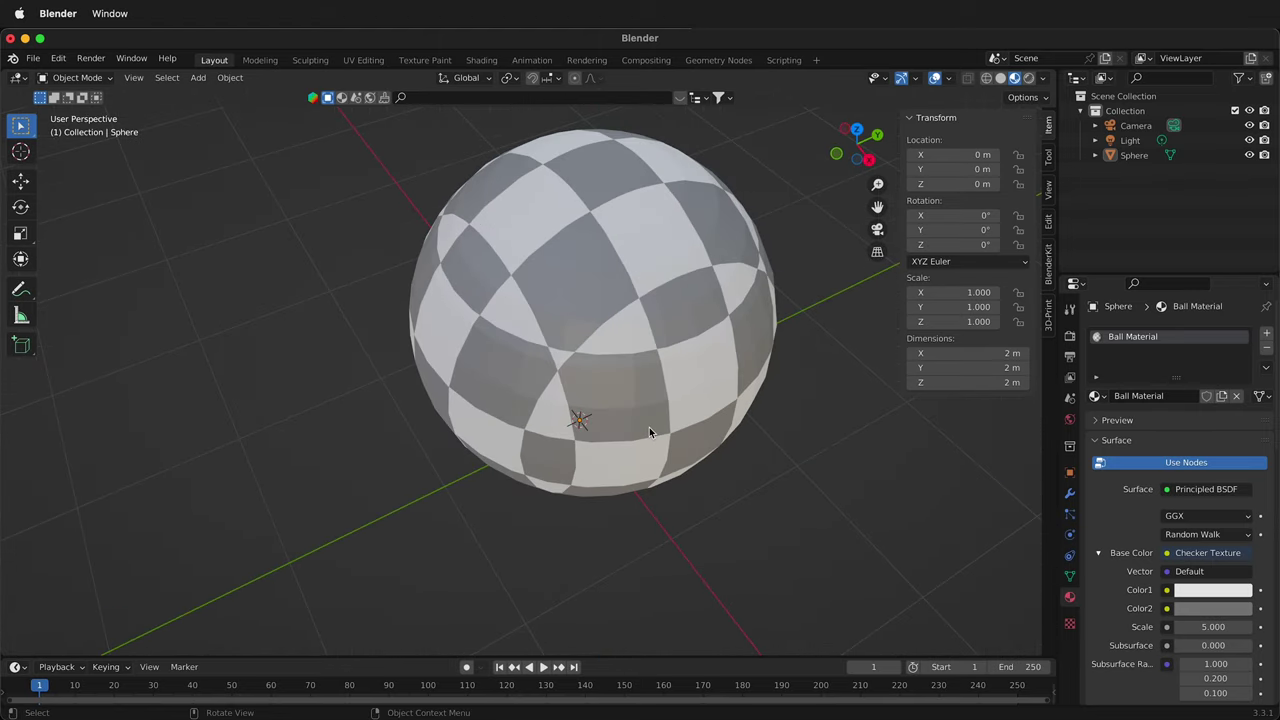
# In the Shading workspace, set the checker's Color1 to yellow and Color2 to purple.
pyautogui.click(481, 61)
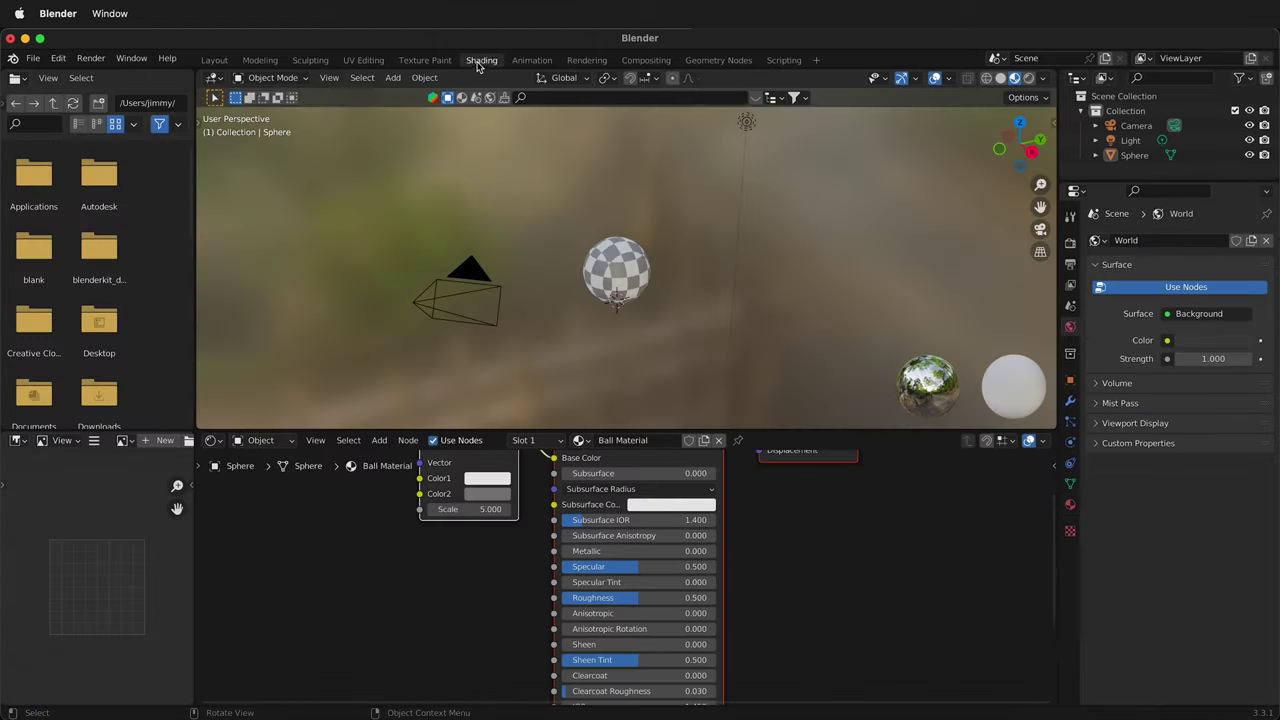
pyautogui.scroll(5, 532, 420)
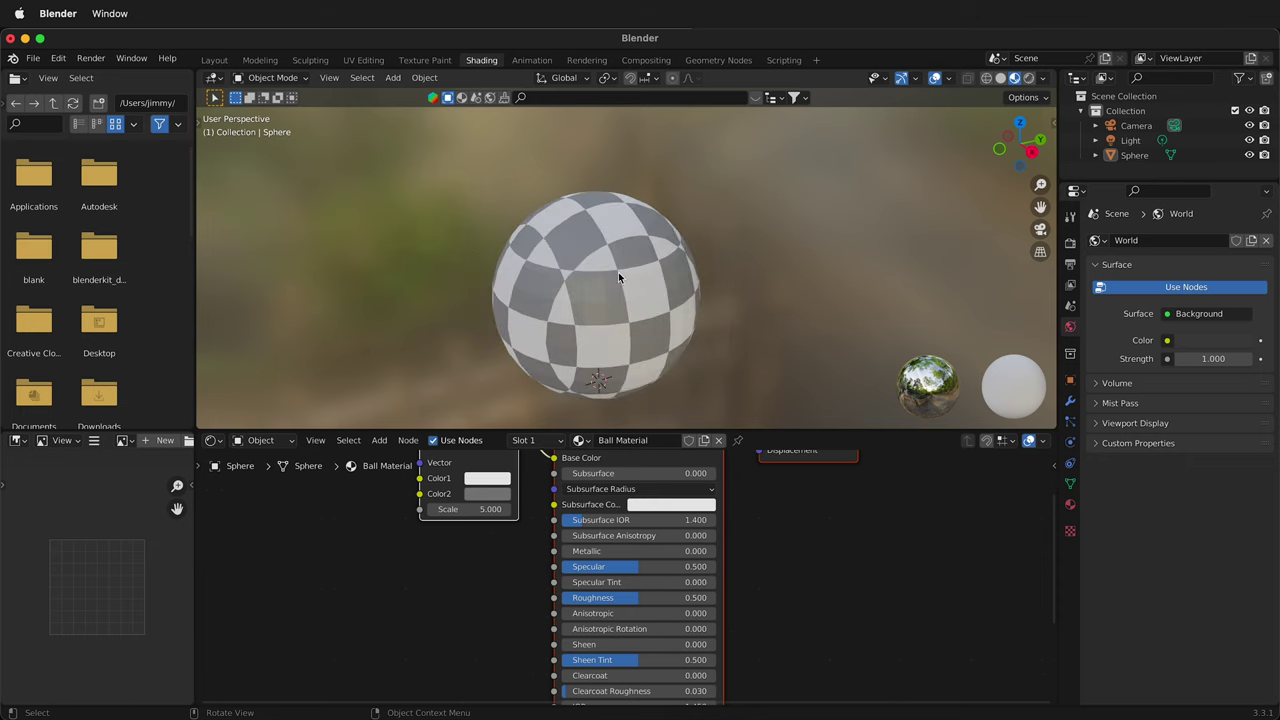
pyautogui.scroll(1, 521, 547)
pyautogui.scroll(-4, 521, 548)
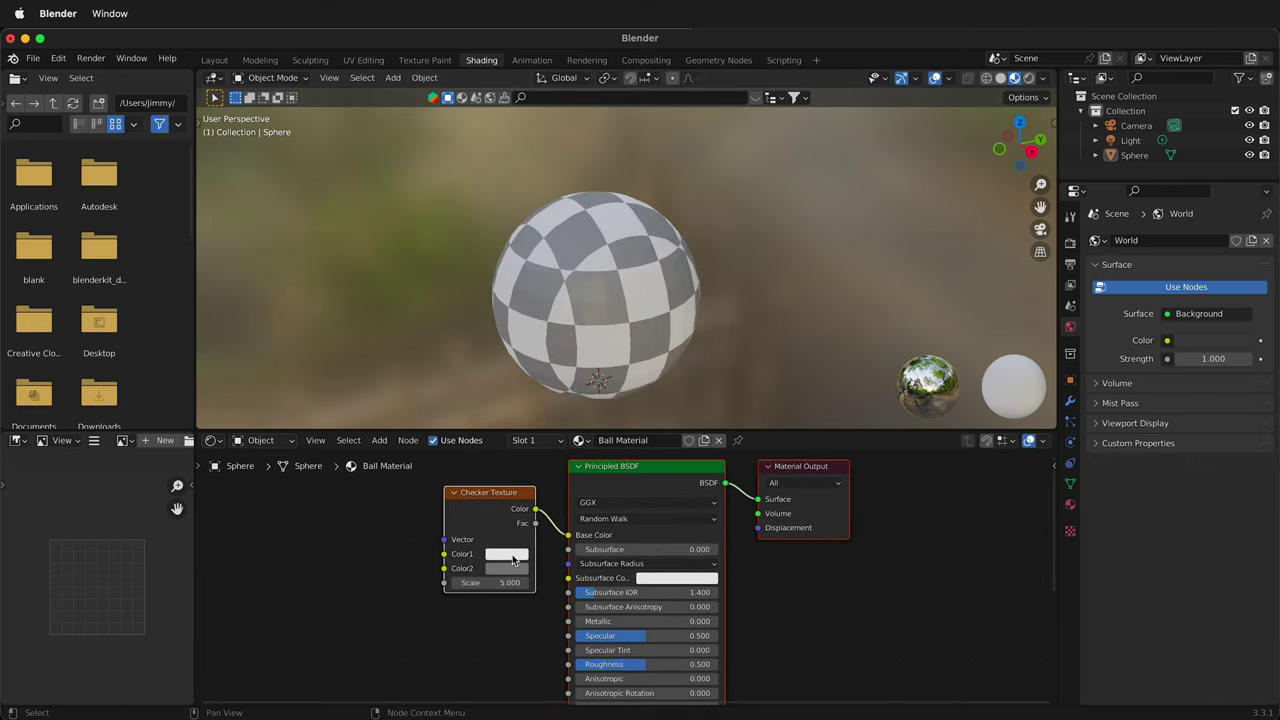
pyautogui.click(507, 554)
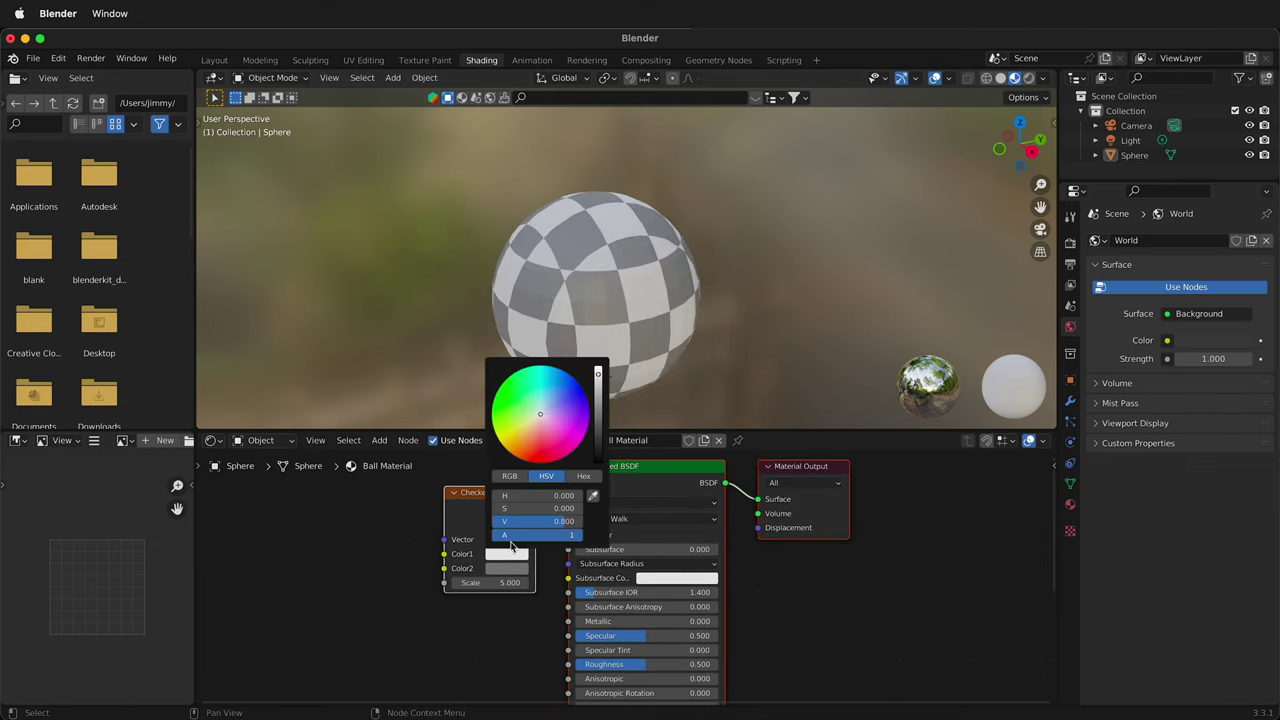
pyautogui.click(503, 439)
pyautogui.click(507, 569)
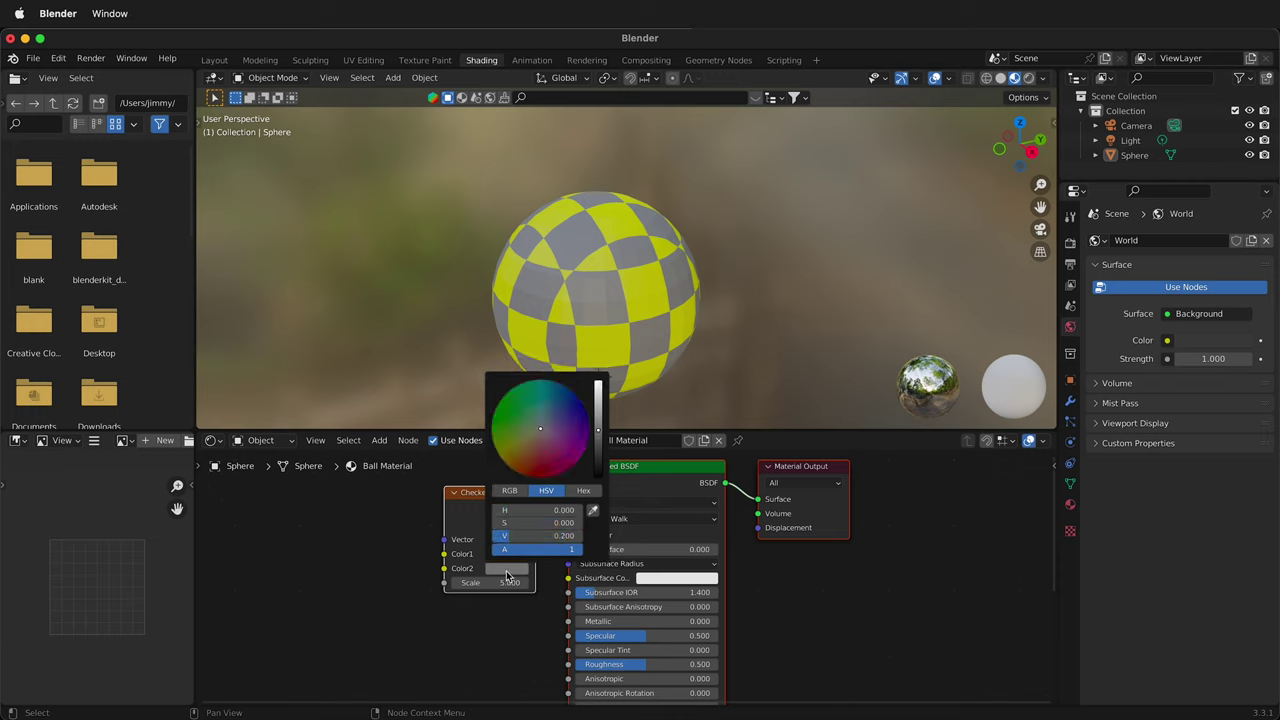
pyautogui.click(560, 438)
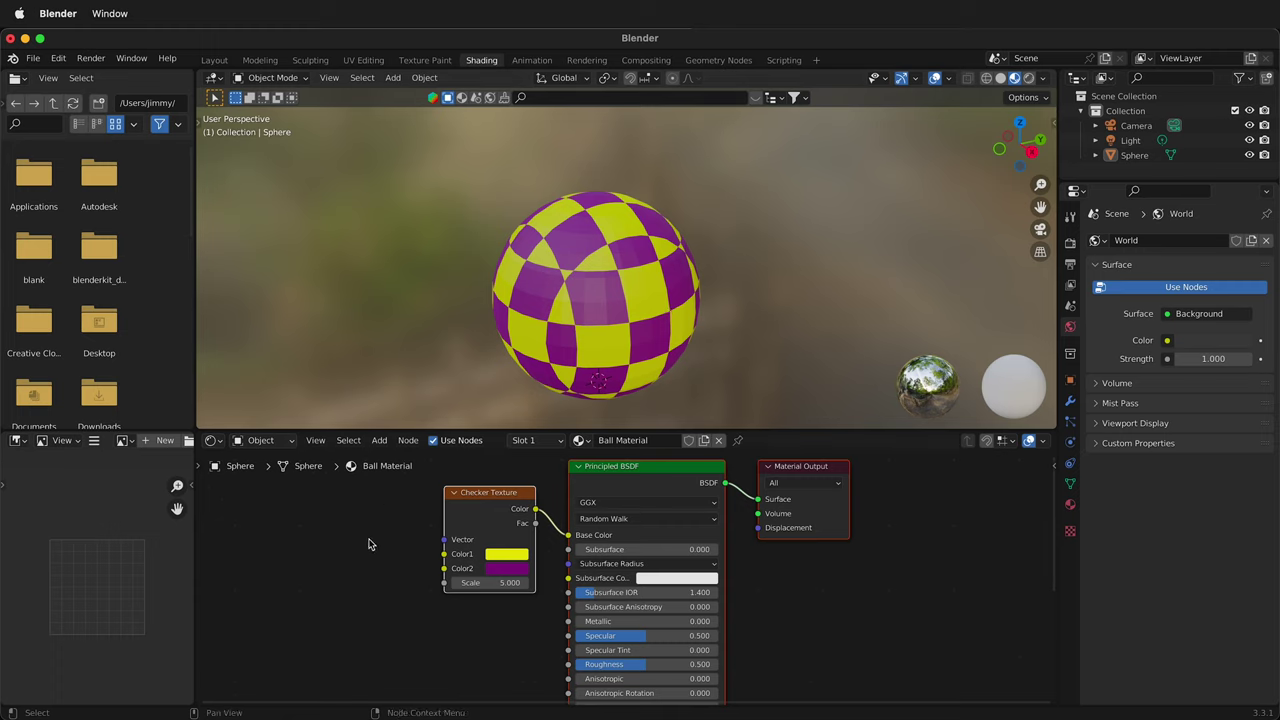
pyautogui.click(333, 579)
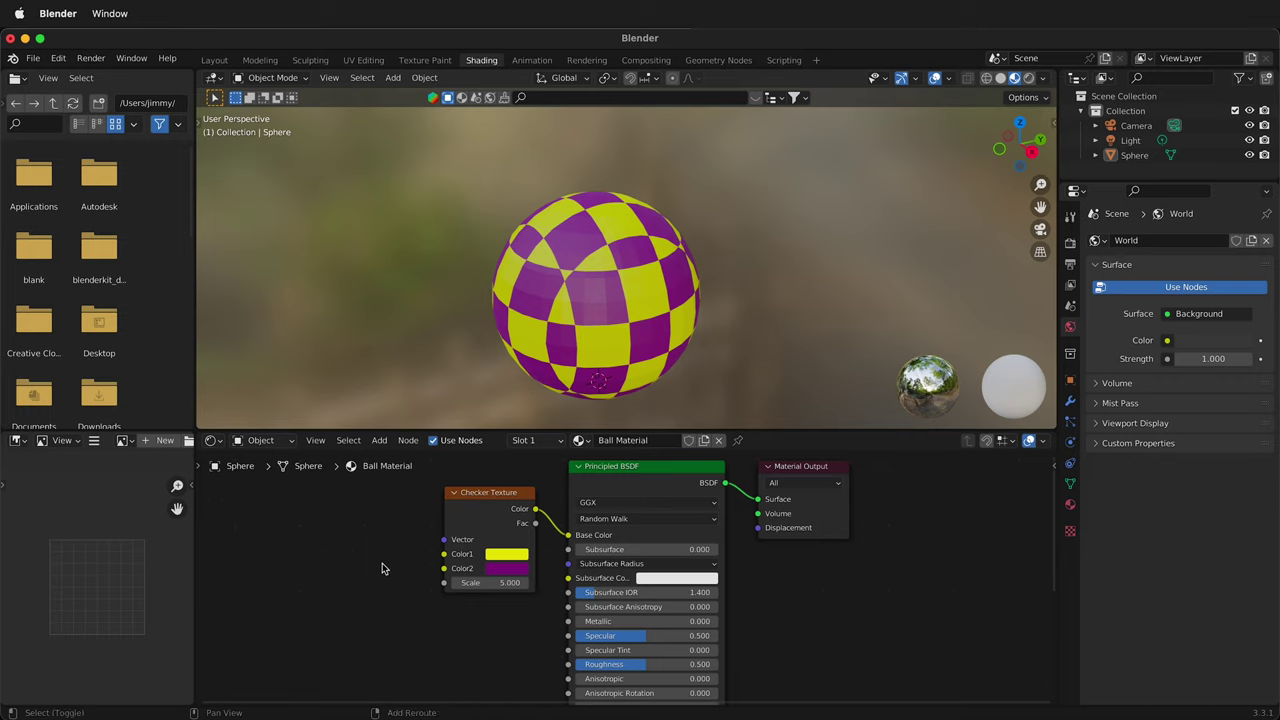
# Add a Texture Coordinate node and link its UV output to the checker's Vector.
pyautogui.hotkey('shift', 'a')
pyautogui.click(372, 553)
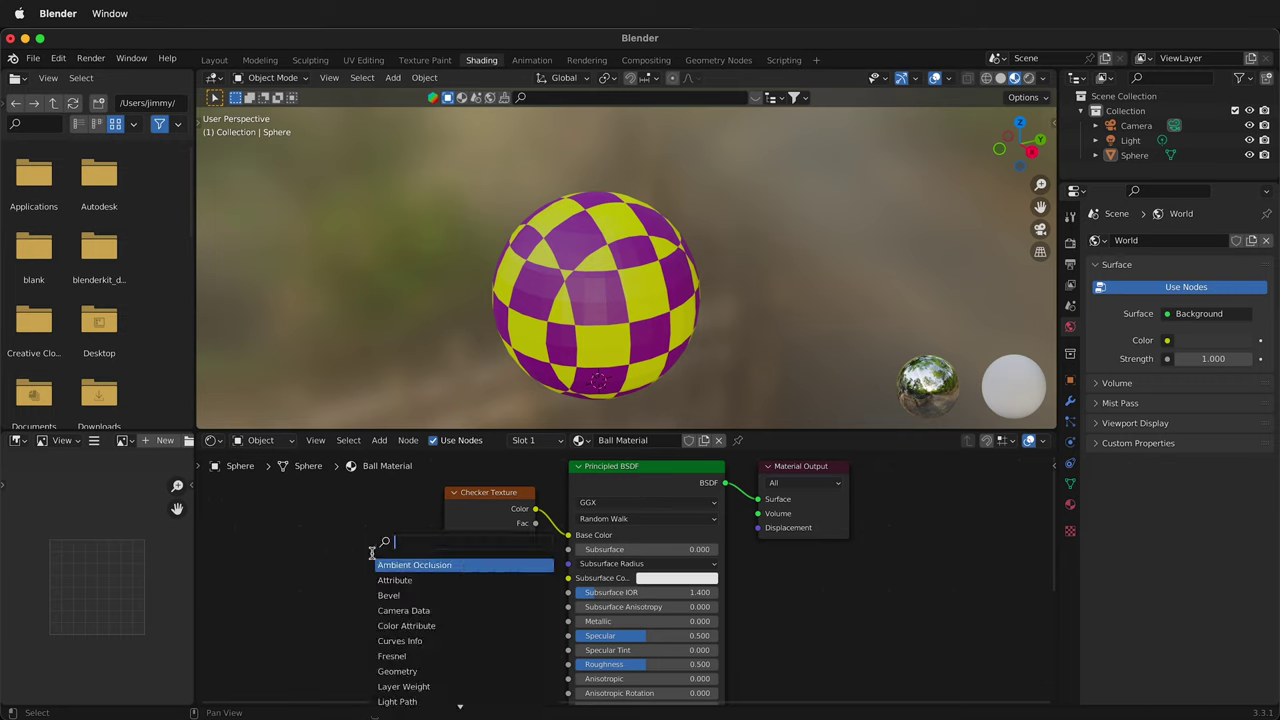
pyautogui.write('texture c')
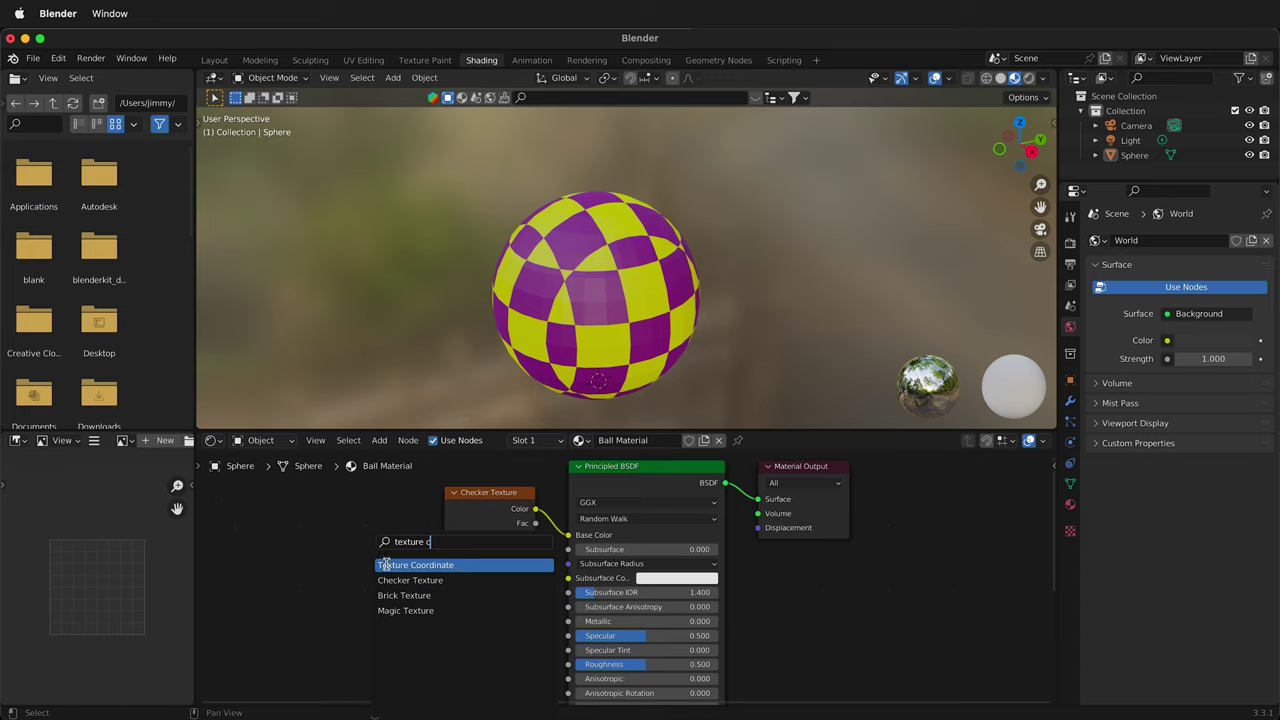
pyautogui.click(386, 565)
pyautogui.click(302, 535)
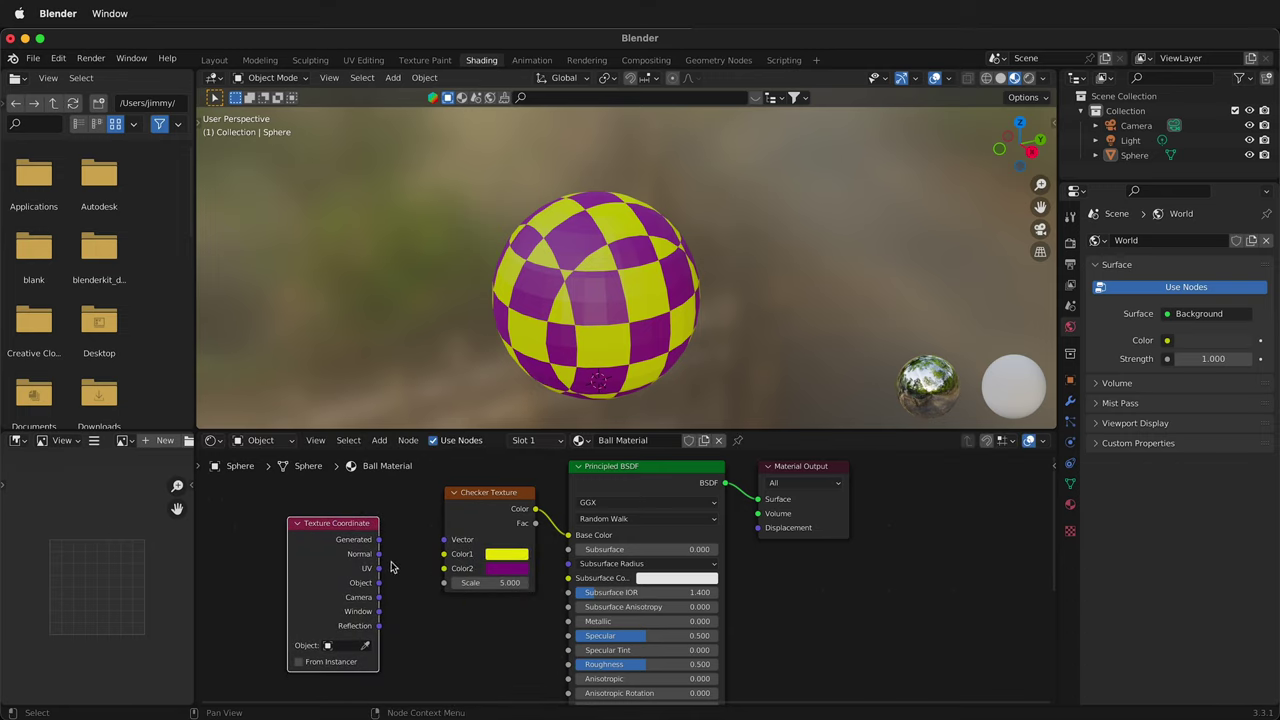
pyautogui.moveTo(378, 572); pyautogui.dragTo(444, 542)
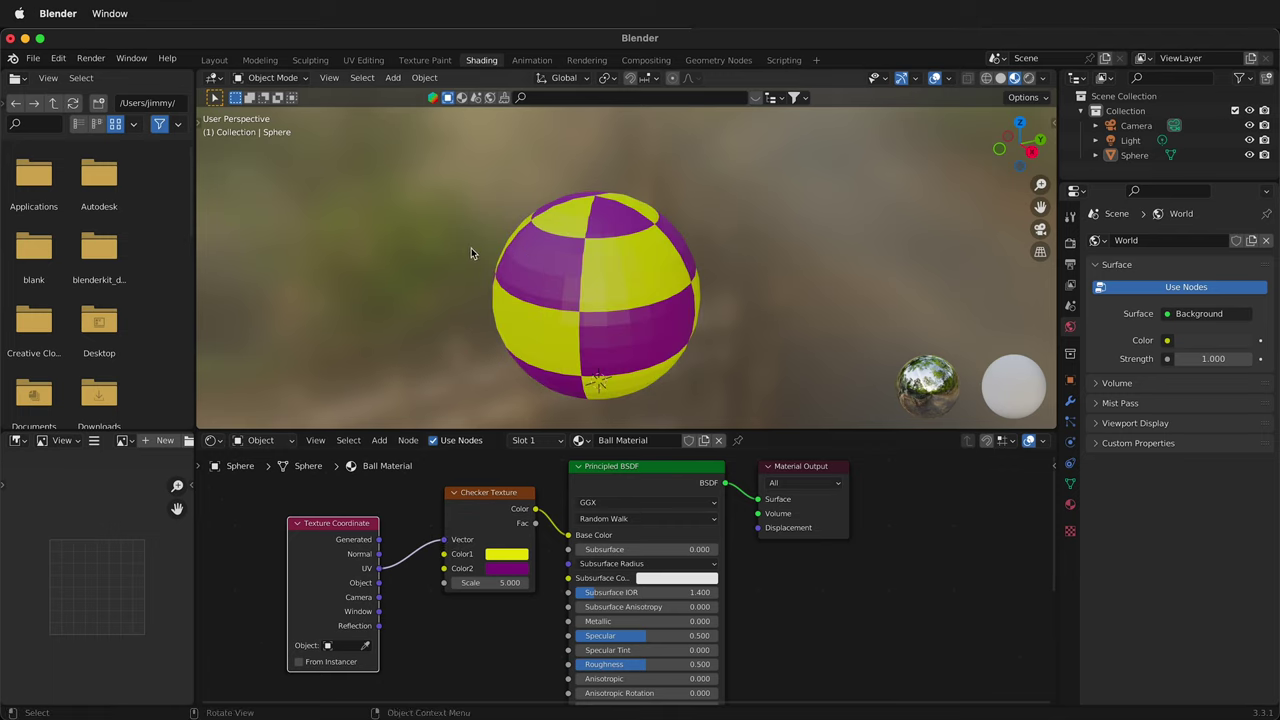
pyautogui.moveTo(536, 306); pyautogui.dragTo(670, 280, button='middle')
# Try checker scales 6 and 7, then settle on a checker scale of 8.
pyautogui.click(490, 582)
pyautogui.write('6')
pyautogui.press('Return')
pyautogui.moveTo(605, 261); pyautogui.dragTo(735, 352, button='middle')
pyautogui.click(508, 583)
pyautogui.write('7')
pyautogui.press('Return')
pyautogui.moveTo(700, 309); pyautogui.dragTo(580, 325, button='middle')
pyautogui.click(490, 583)
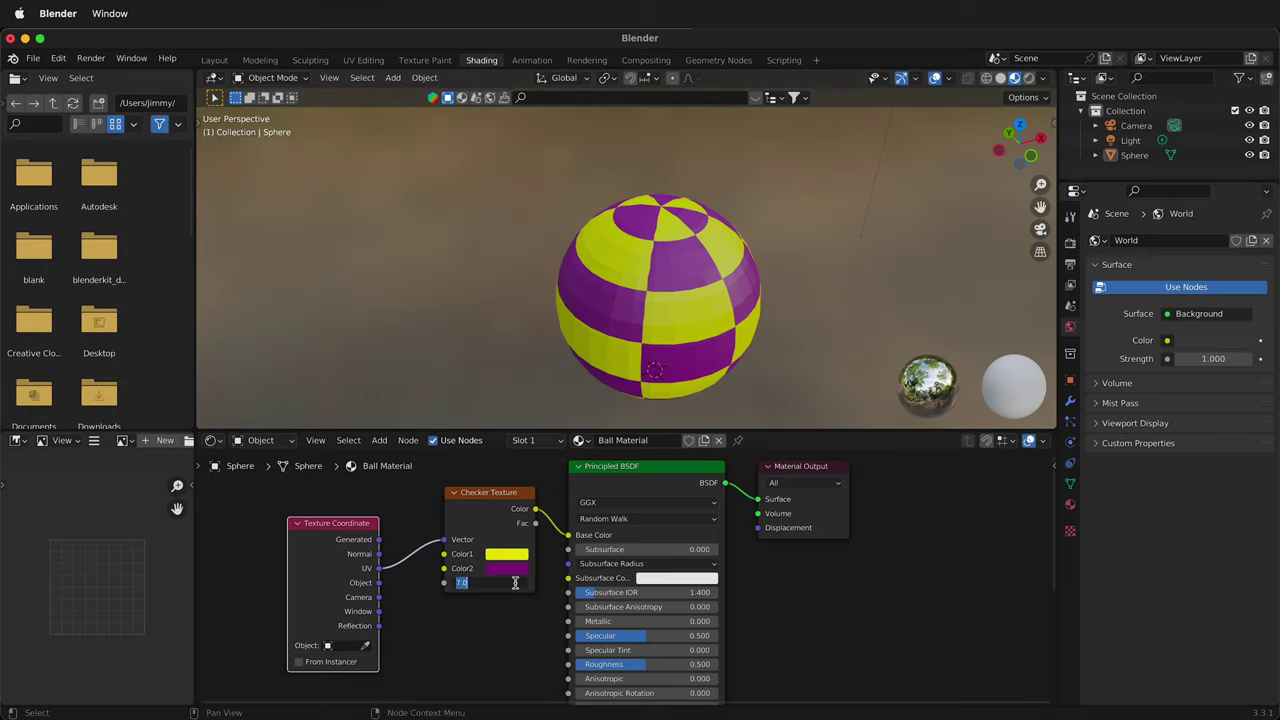
pyautogui.write('8')
pyautogui.press('Return')
pyautogui.moveTo(630, 345); pyautogui.dragTo(474, 334, button='middle')
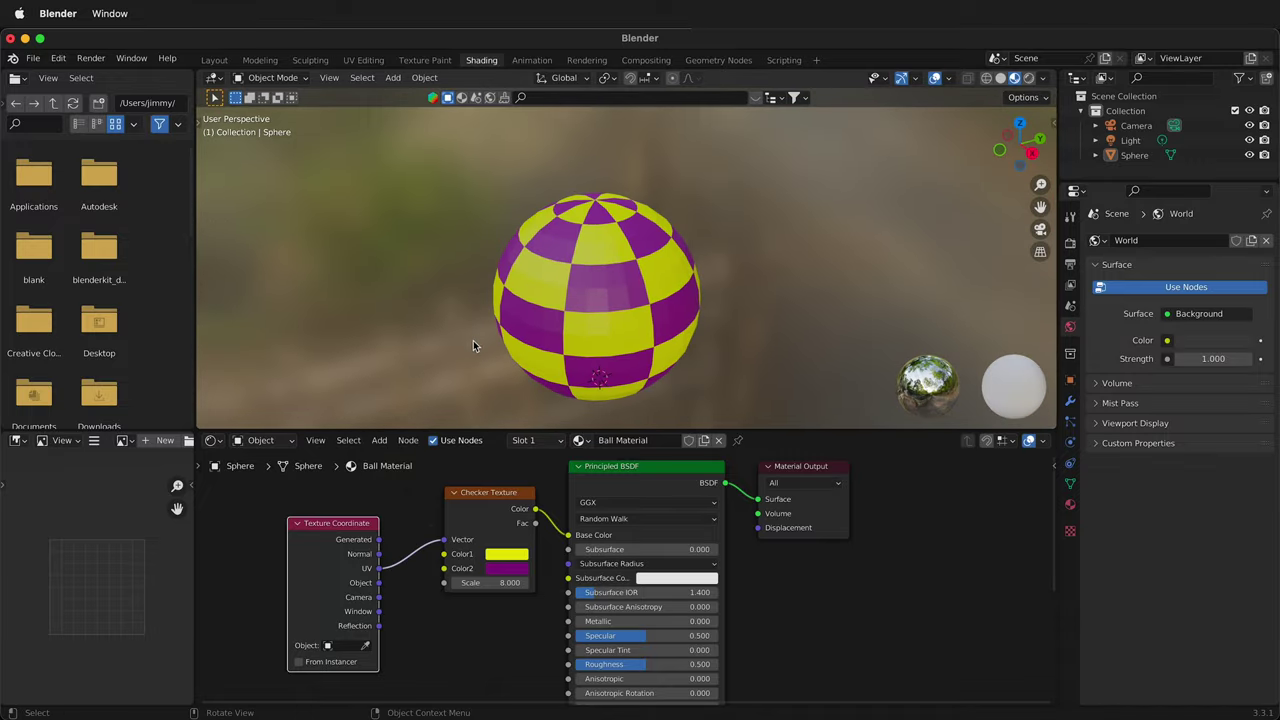
pyautogui.moveTo(637, 303); pyautogui.dragTo(585, 298, button='middle')
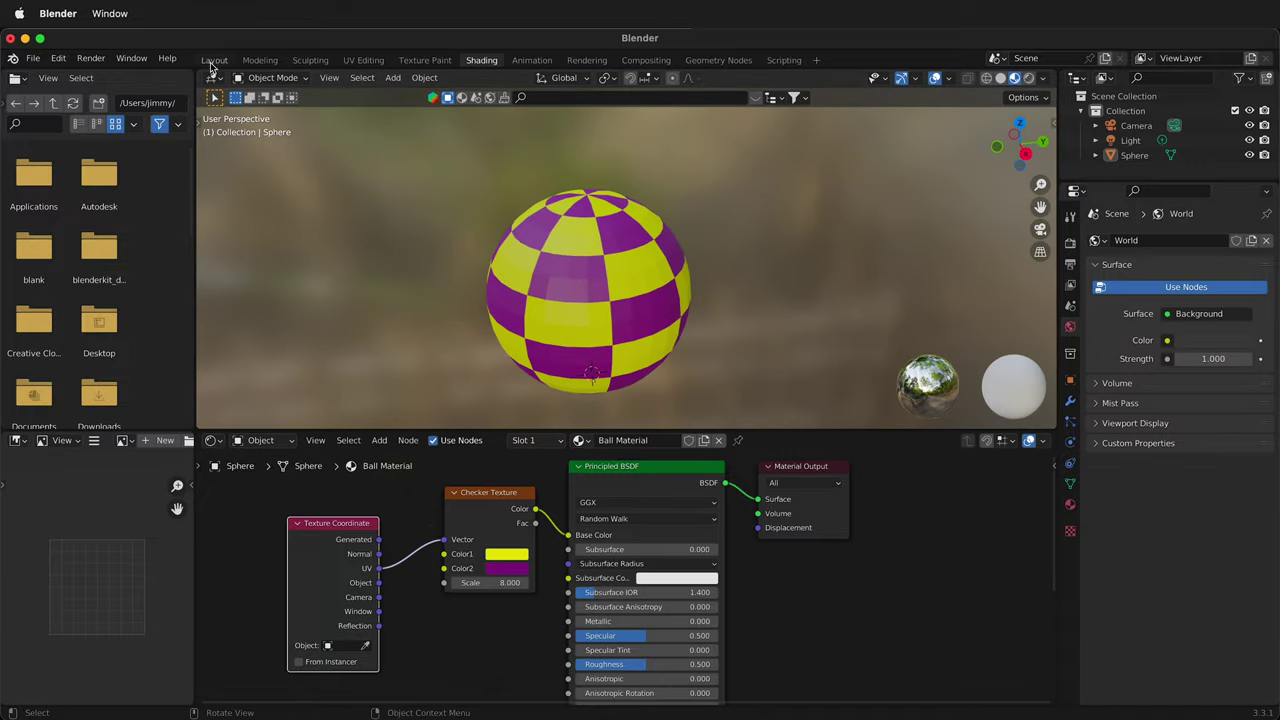
# Back in Layout, from the right view, add an armature and show its Object properties.
pyautogui.click(213, 61)
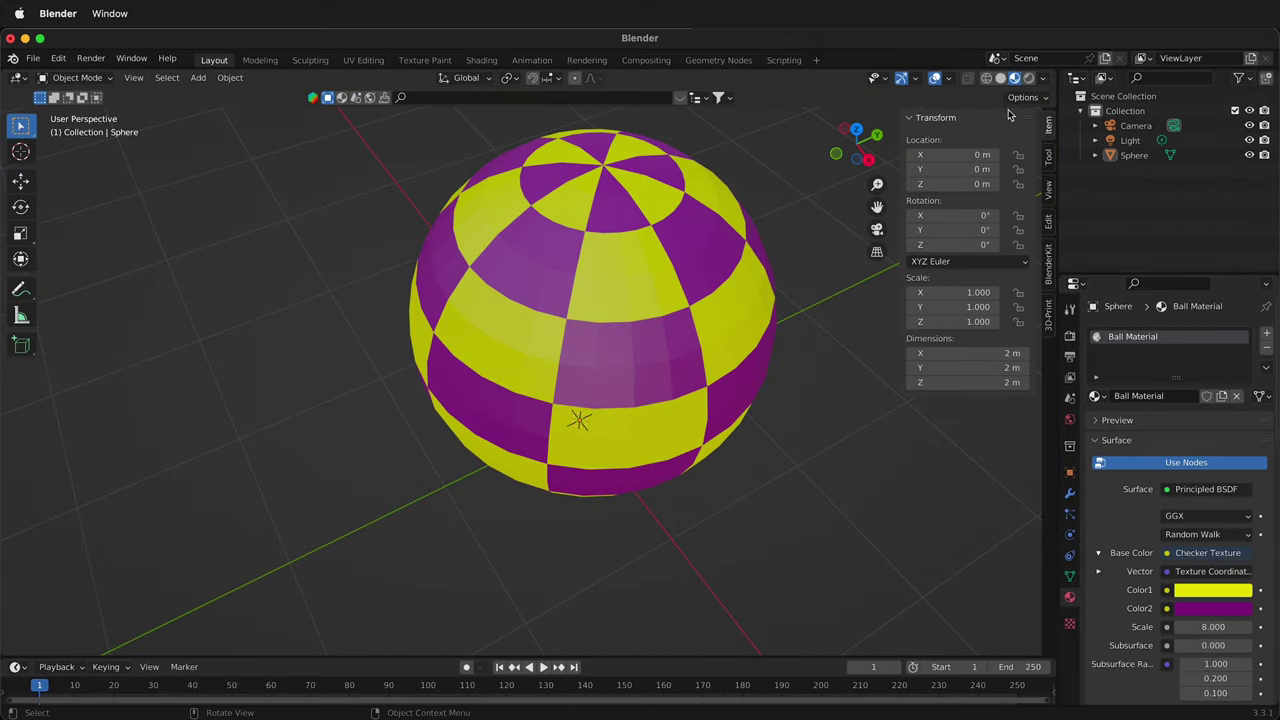
pyautogui.click(867, 162)
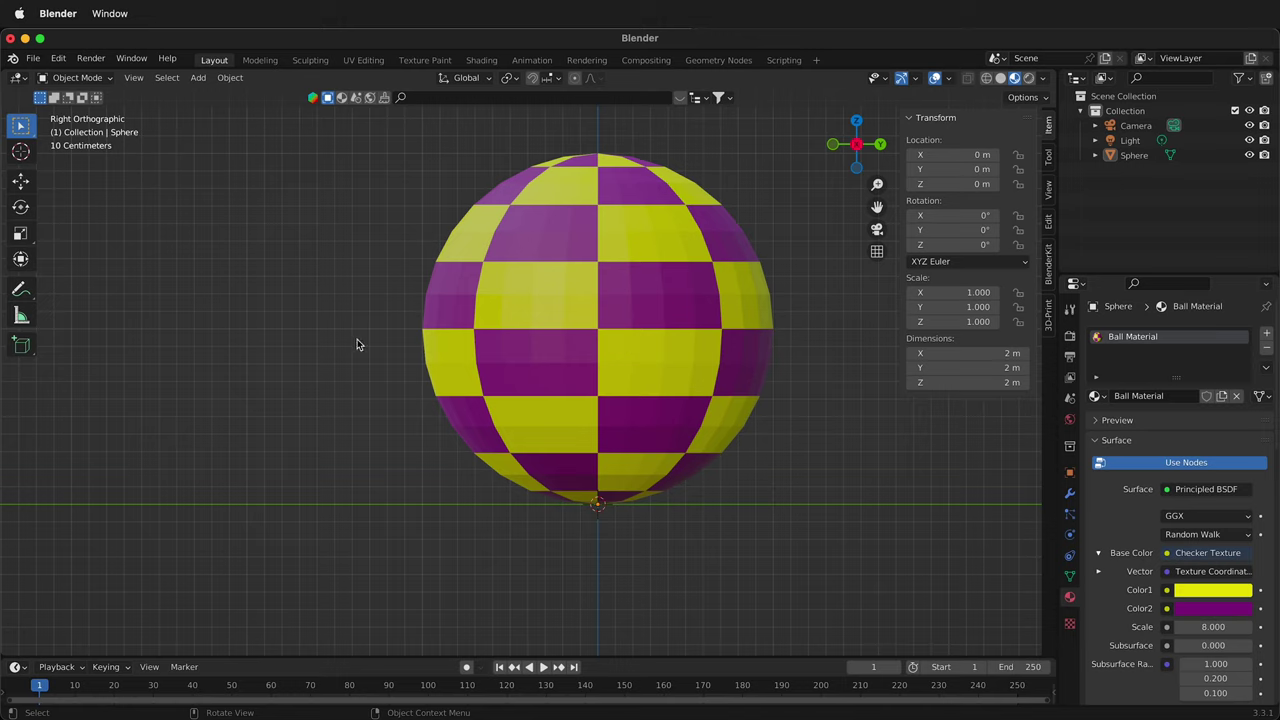
pyautogui.press('shift')
pyautogui.hotkey('shift', 'a')
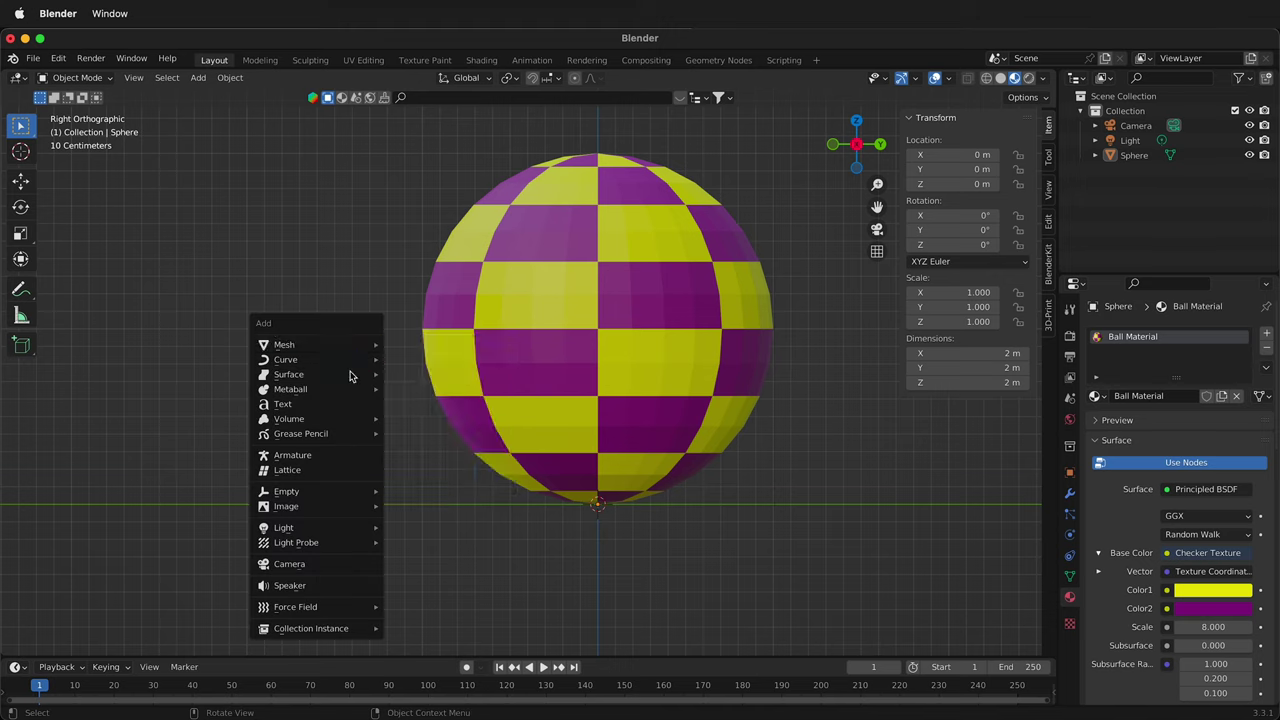
pyautogui.click(308, 456)
pyautogui.scroll(3, 594, 522)
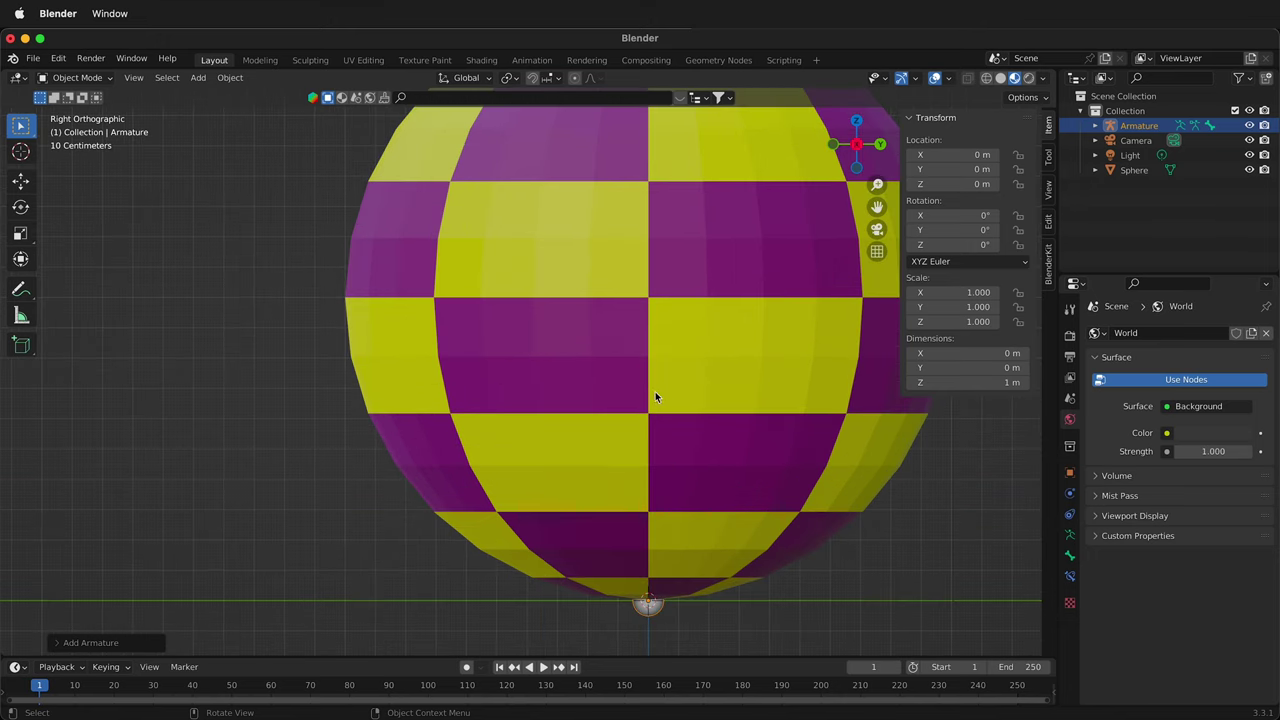
pyautogui.scroll(-4, 655, 397)
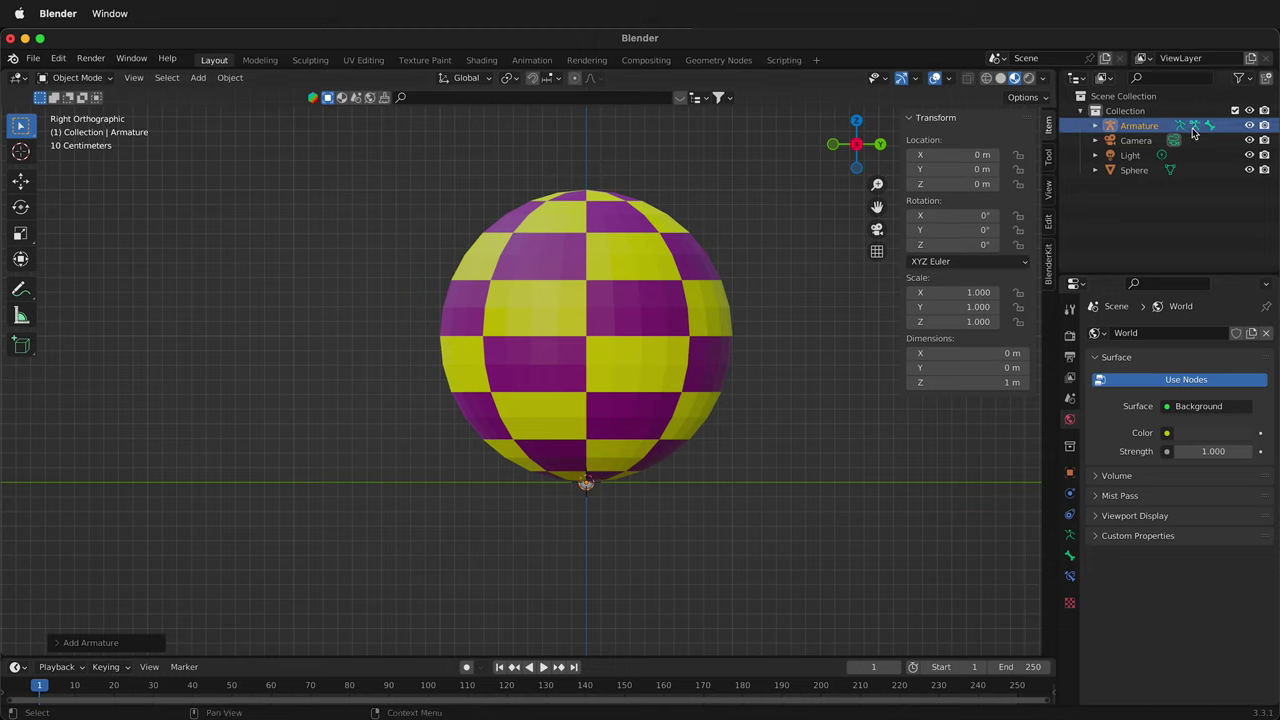
pyautogui.click(1069, 474)
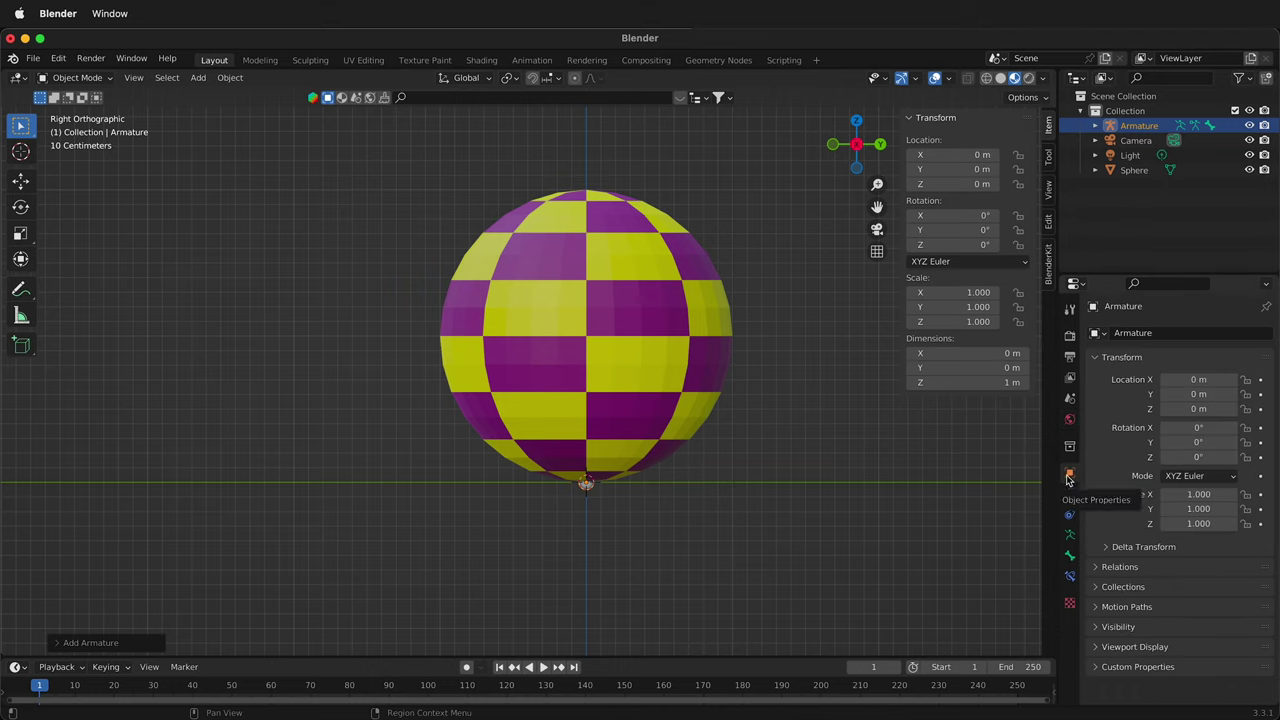
# Enable In Front under the armature's Viewport Display settings.
pyautogui.click(1099, 647)
pyautogui.scroll(-1, 1190, 648)
pyautogui.click(1173, 675)
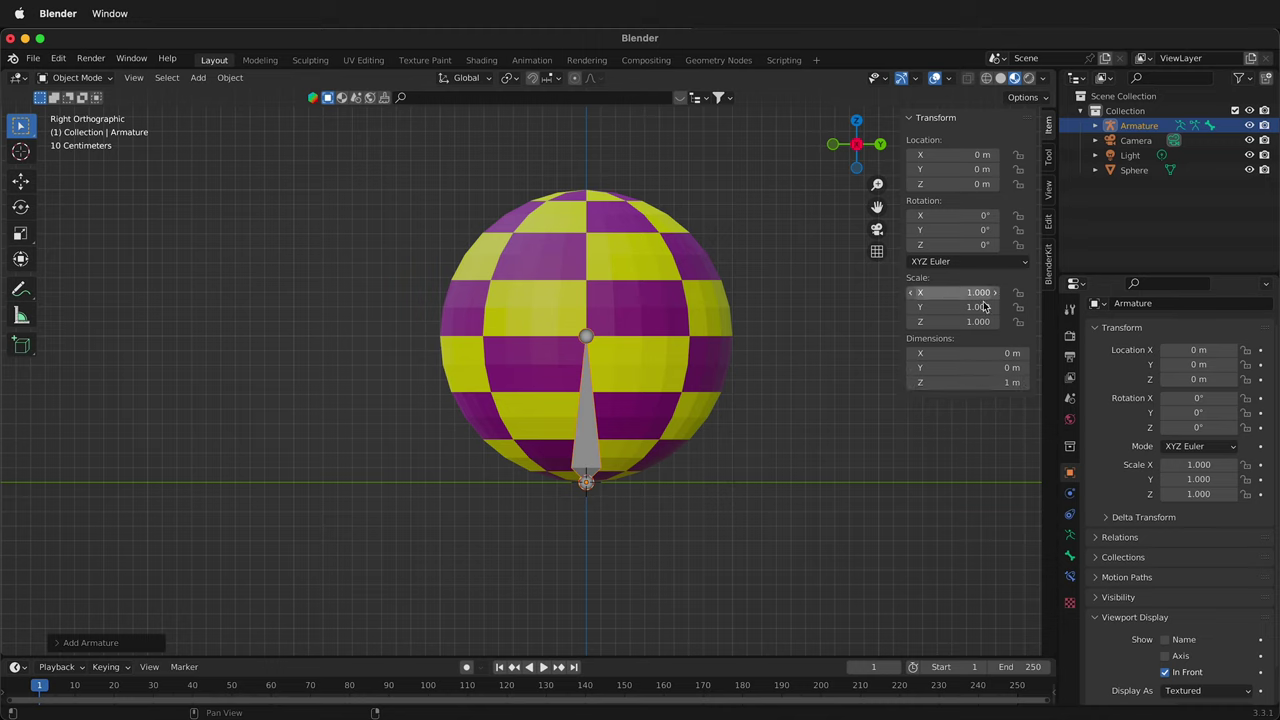
# Set the armature's Z dimension to 2 m in the N panel.
pyautogui.press('n')
pyautogui.press('n')
pyautogui.press('n')
pyautogui.press('n')
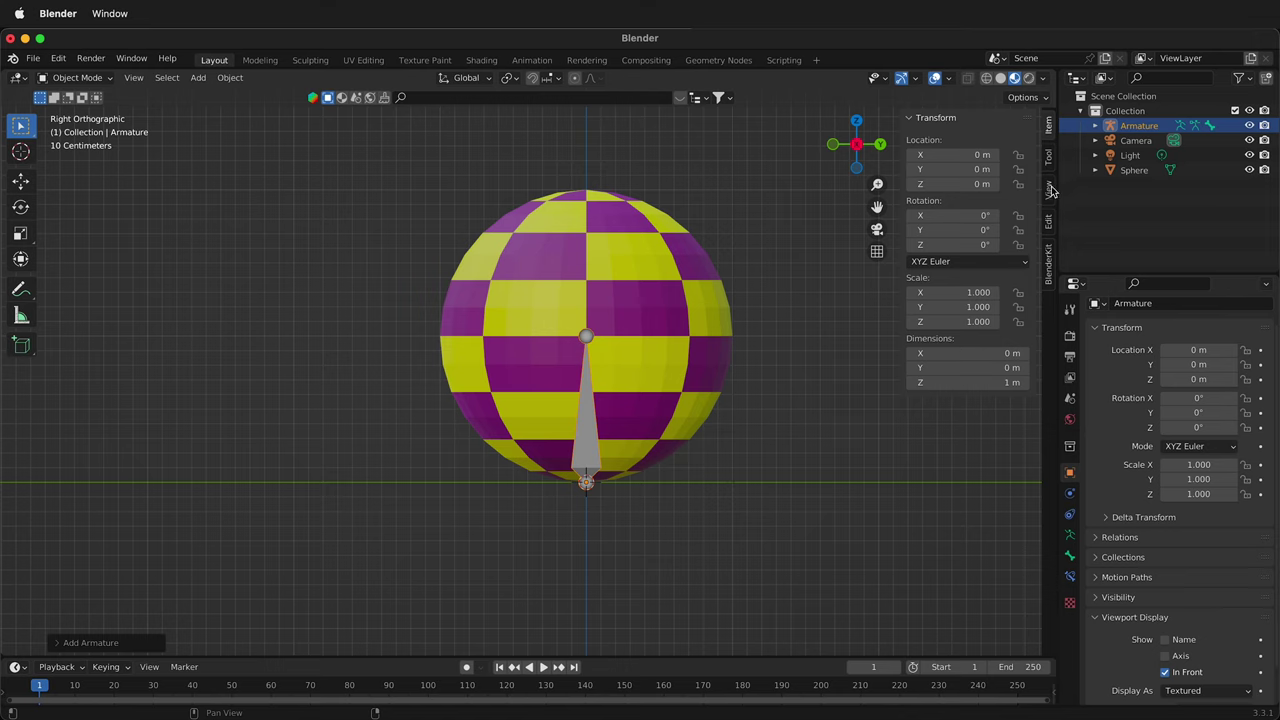
pyautogui.click(1000, 383)
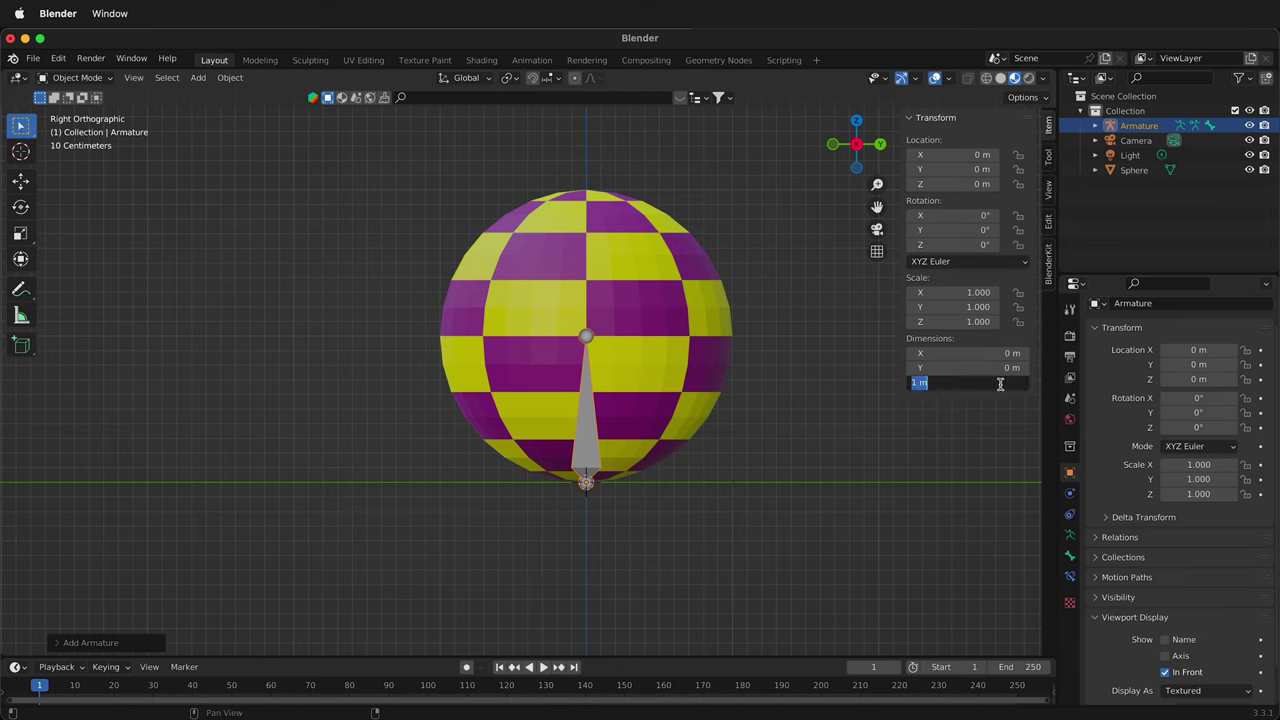
pyautogui.write('2')
pyautogui.press('Return')
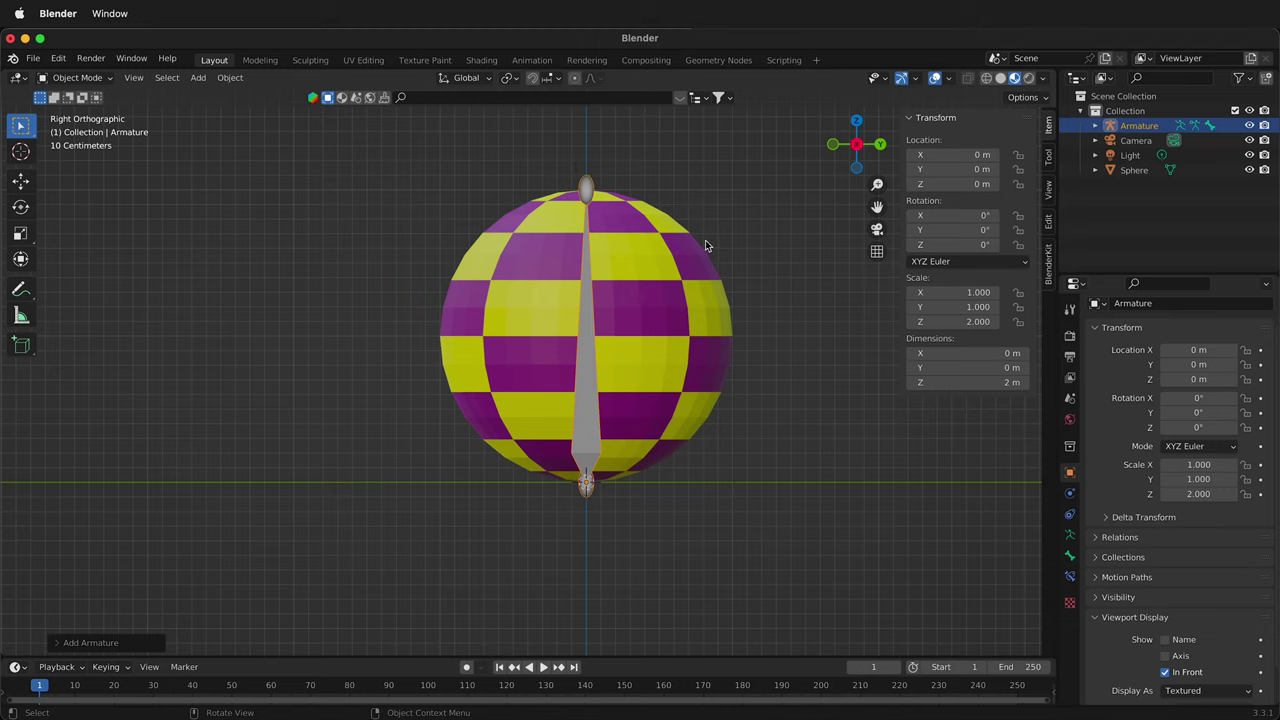
# Select the sphere, then the armature, and parent them With Automatic Weights.
pyautogui.click(836, 364)
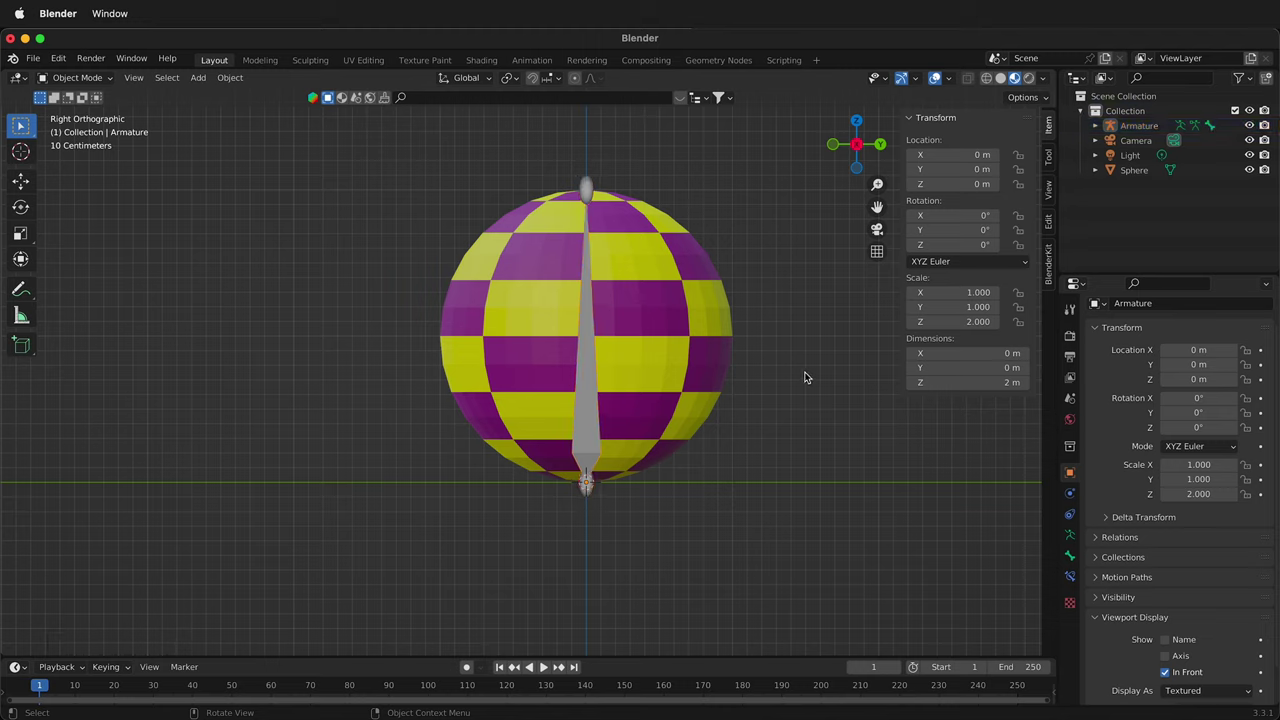
pyautogui.click(476, 331)
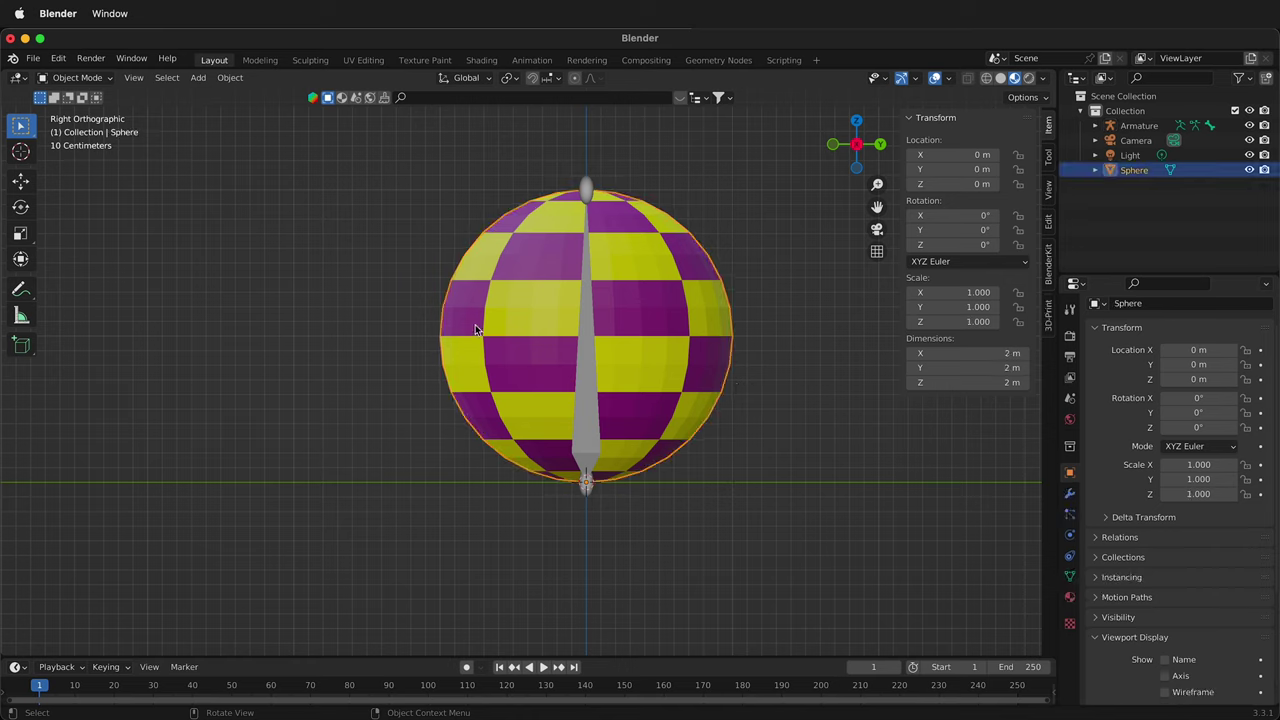
pyautogui.keyDown('shift'); pyautogui.click(589, 404); pyautogui.keyUp('shift')
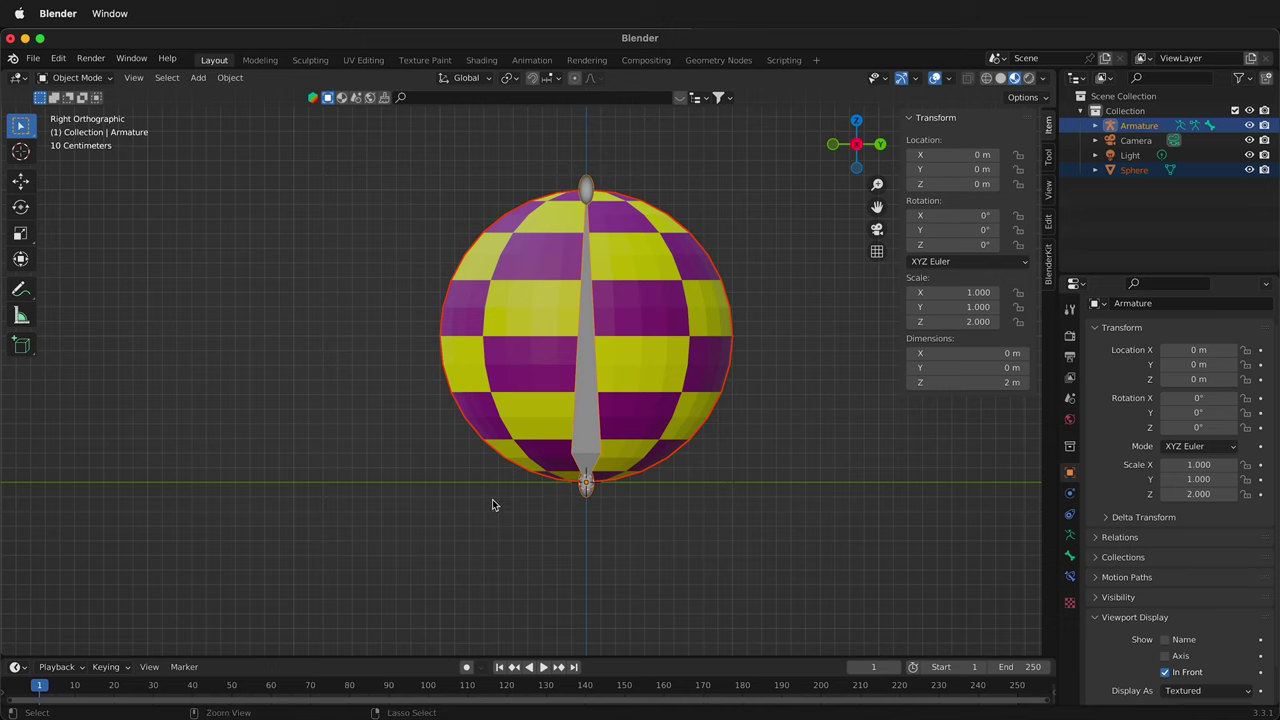
pyautogui.hotkey('ctrl', 'p')
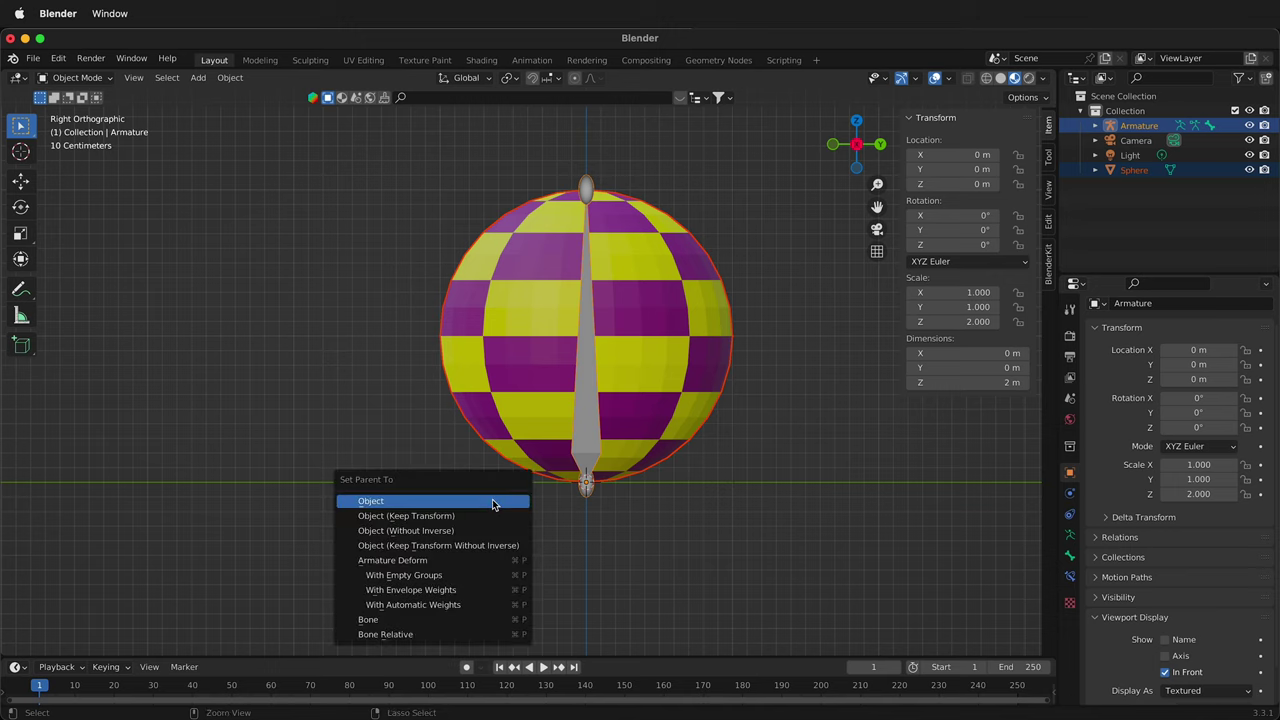
pyautogui.click(434, 606)
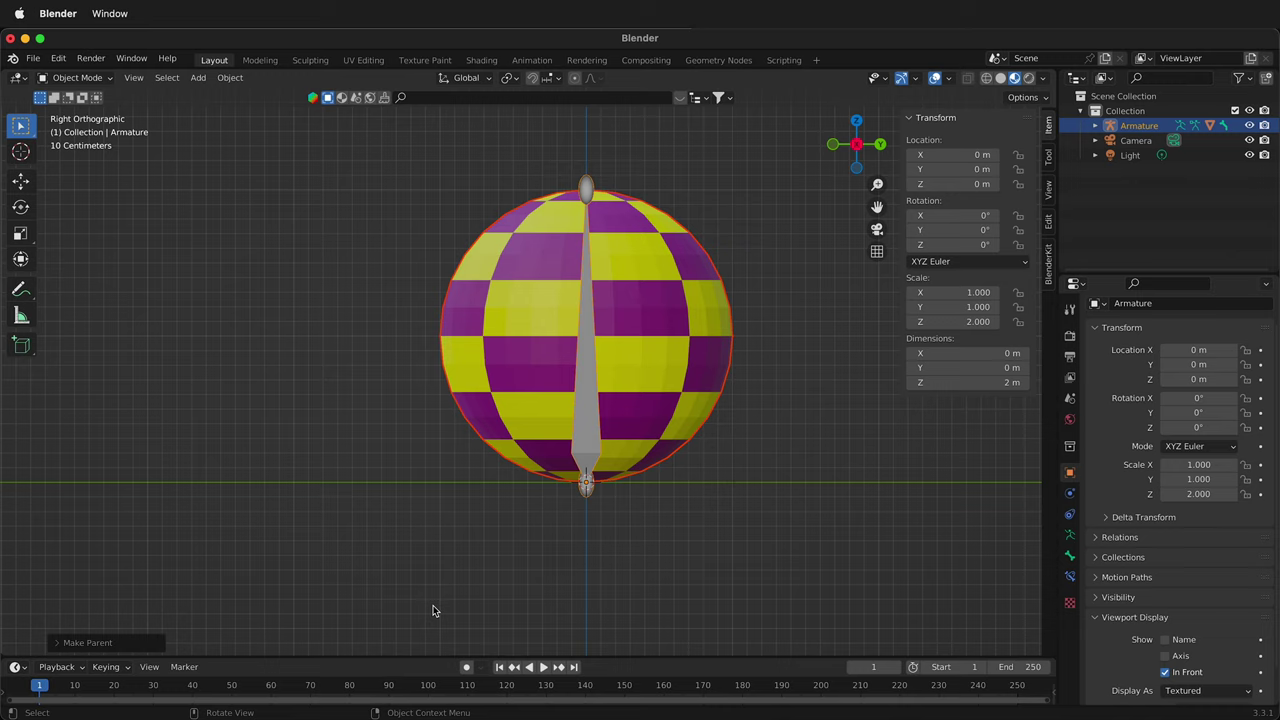
pyautogui.click(824, 530)
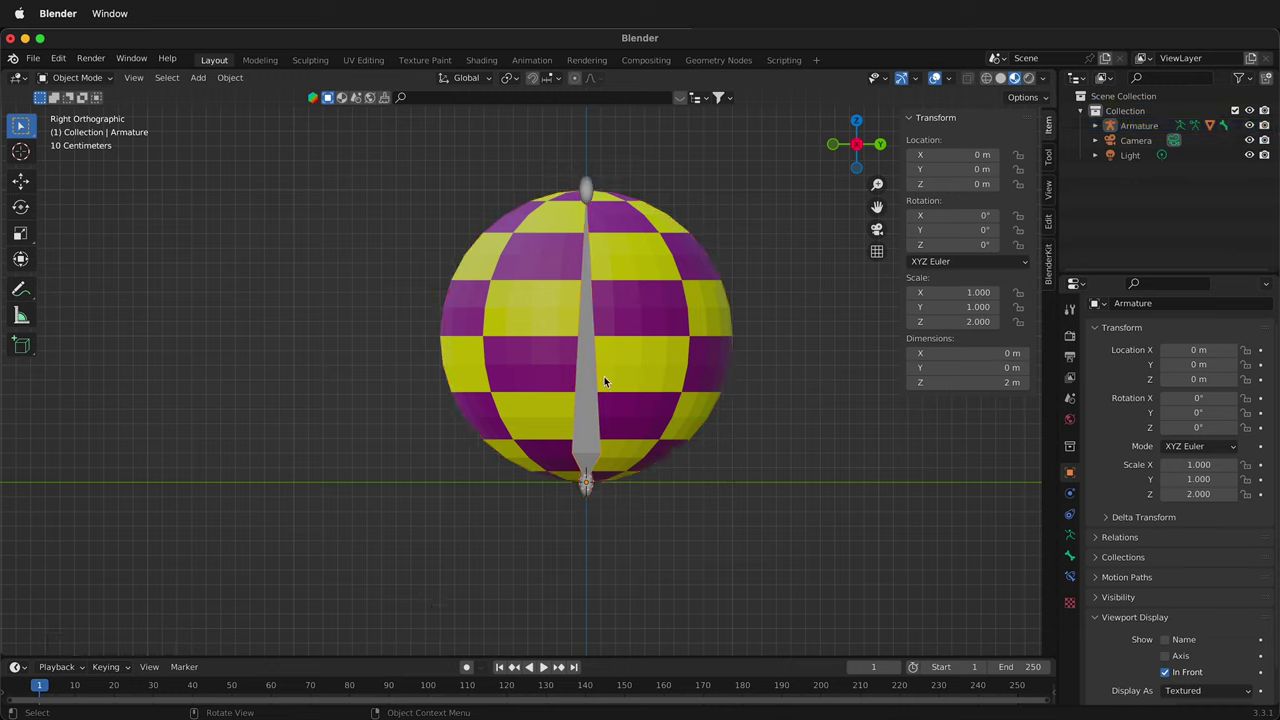
# Stretch the bone to test the deformation, reset its Z scale to 2, then hide the armature.
pyautogui.click(575, 411)
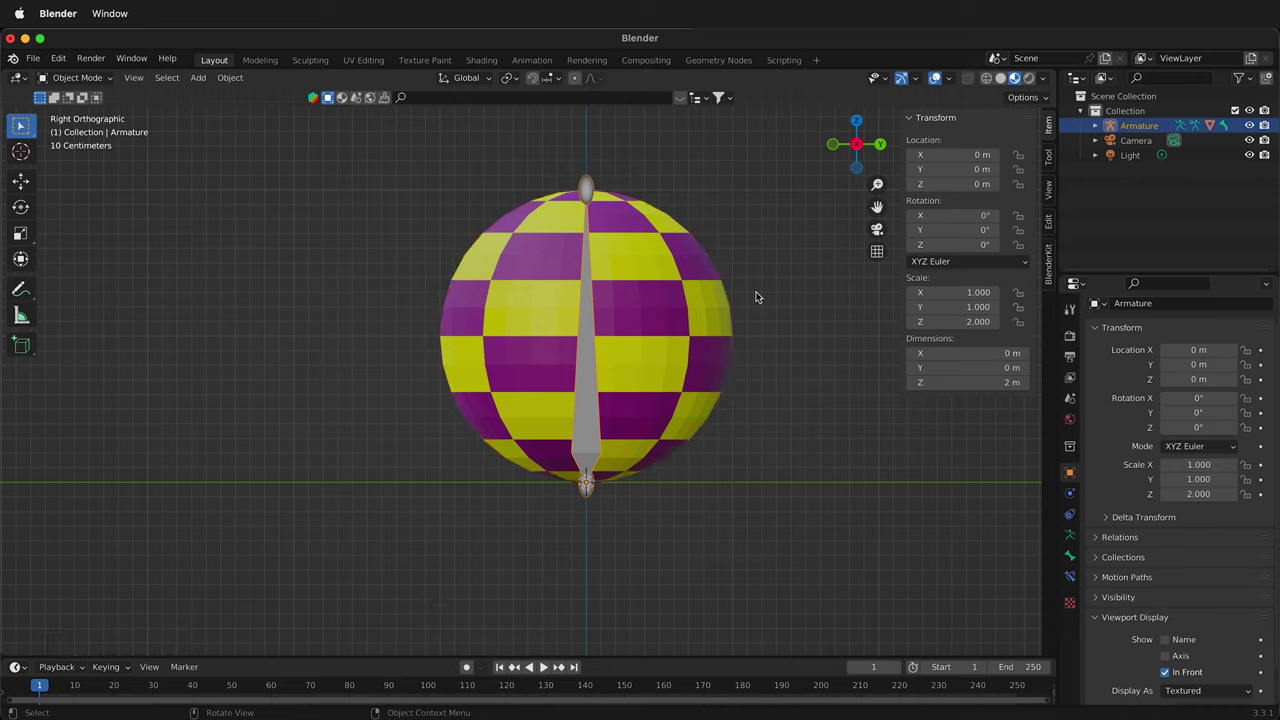
pyautogui.moveTo(937, 323); pyautogui.dragTo(860, 319)
pyautogui.click(973, 321)
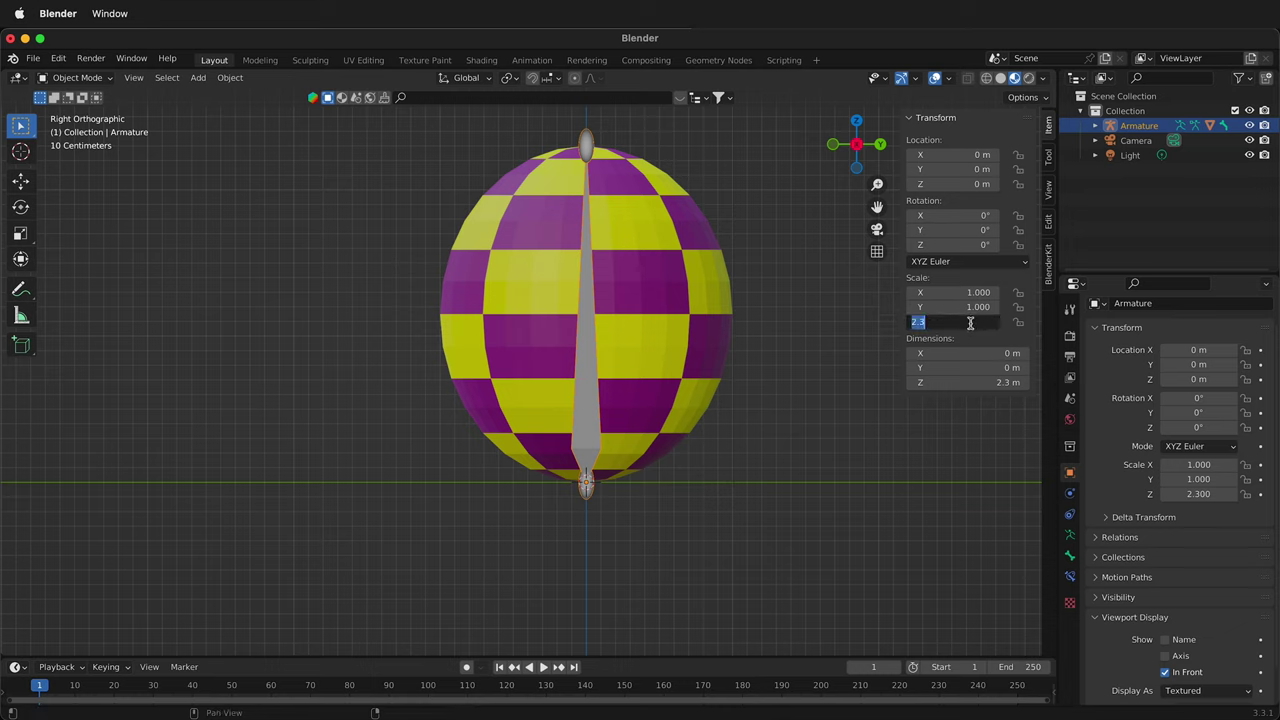
pyautogui.write('2')
pyautogui.press('Return')
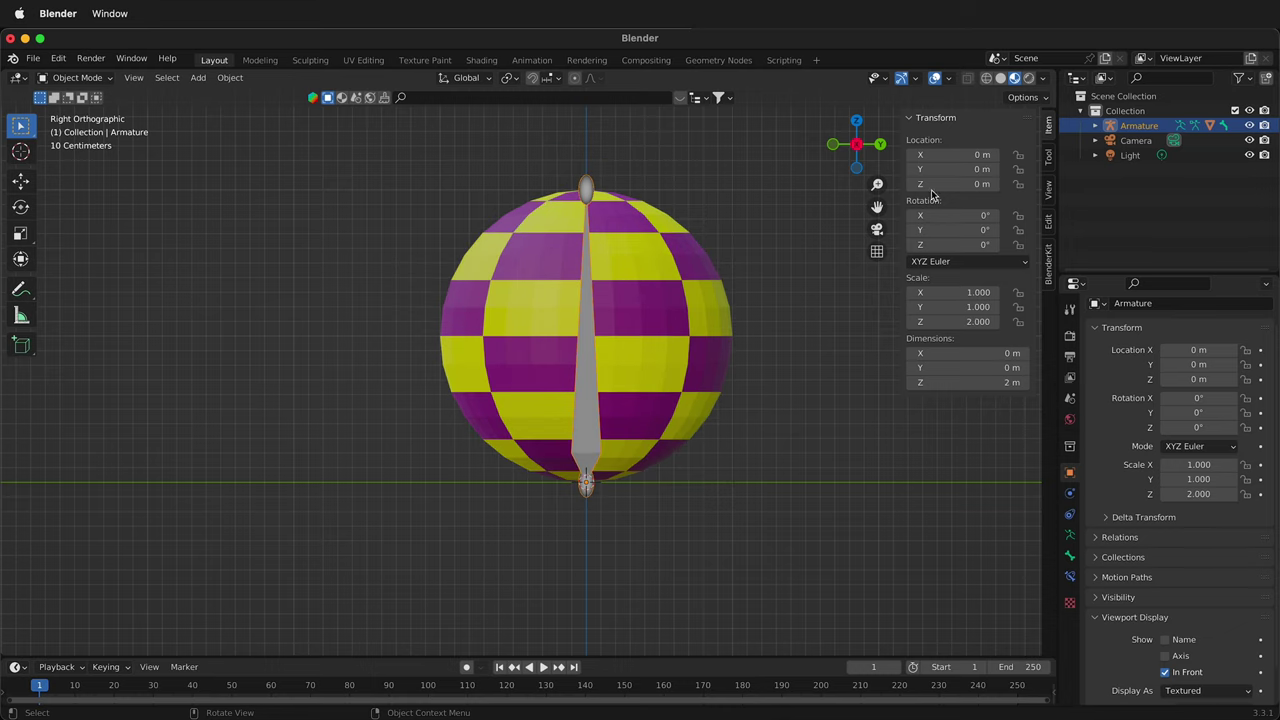
pyautogui.click(1248, 126)
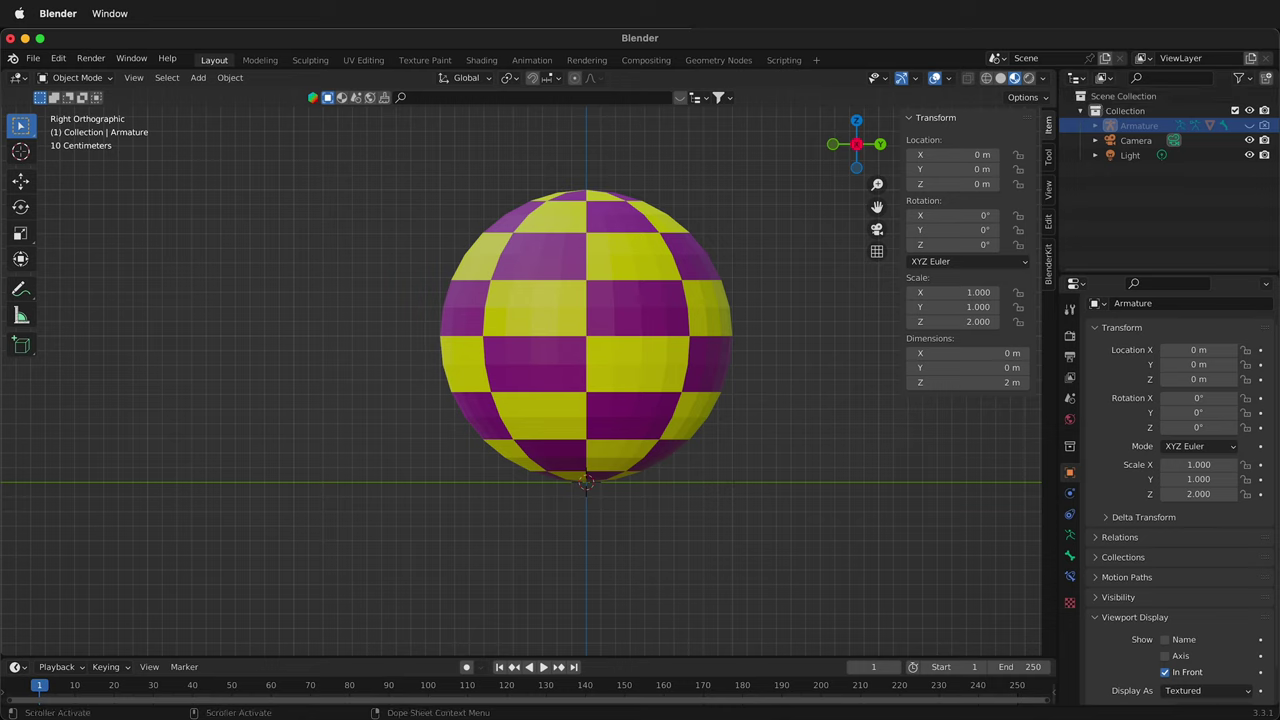
# Set the timeline end frame to 30 and zoom the timeline in on frames 1–30.
pyautogui.click(1020, 667)
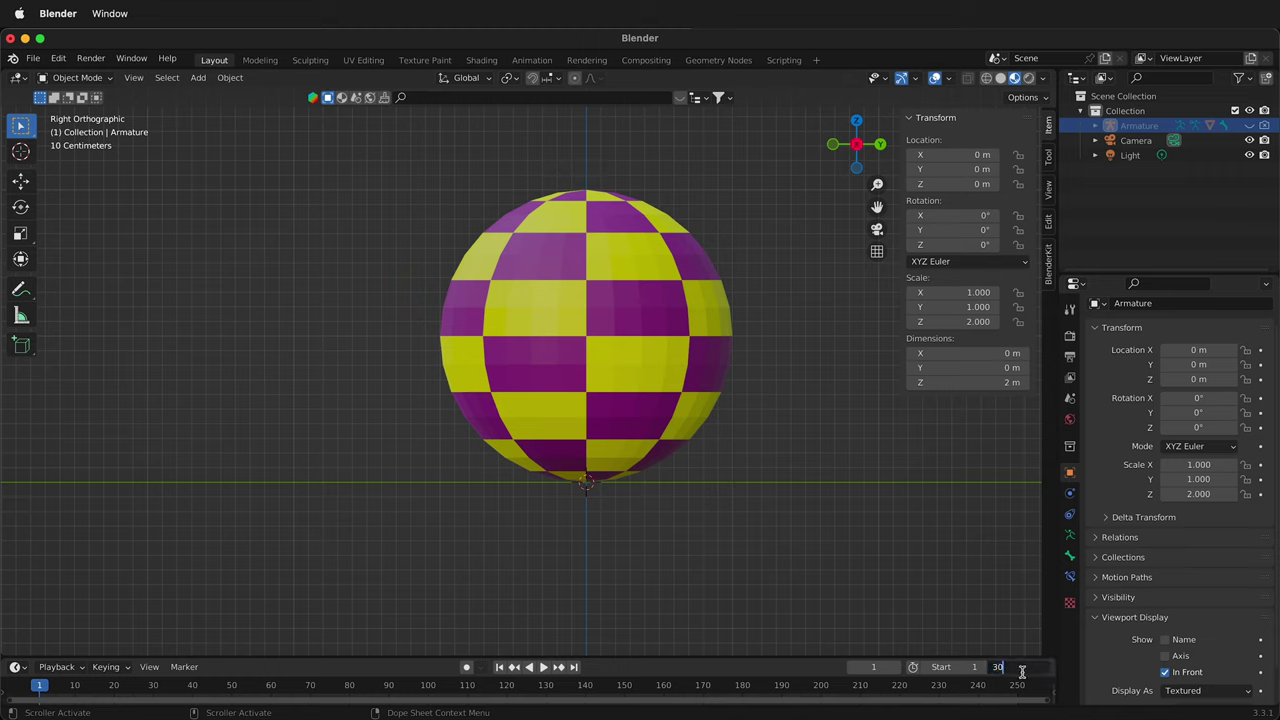
pyautogui.press('Return')
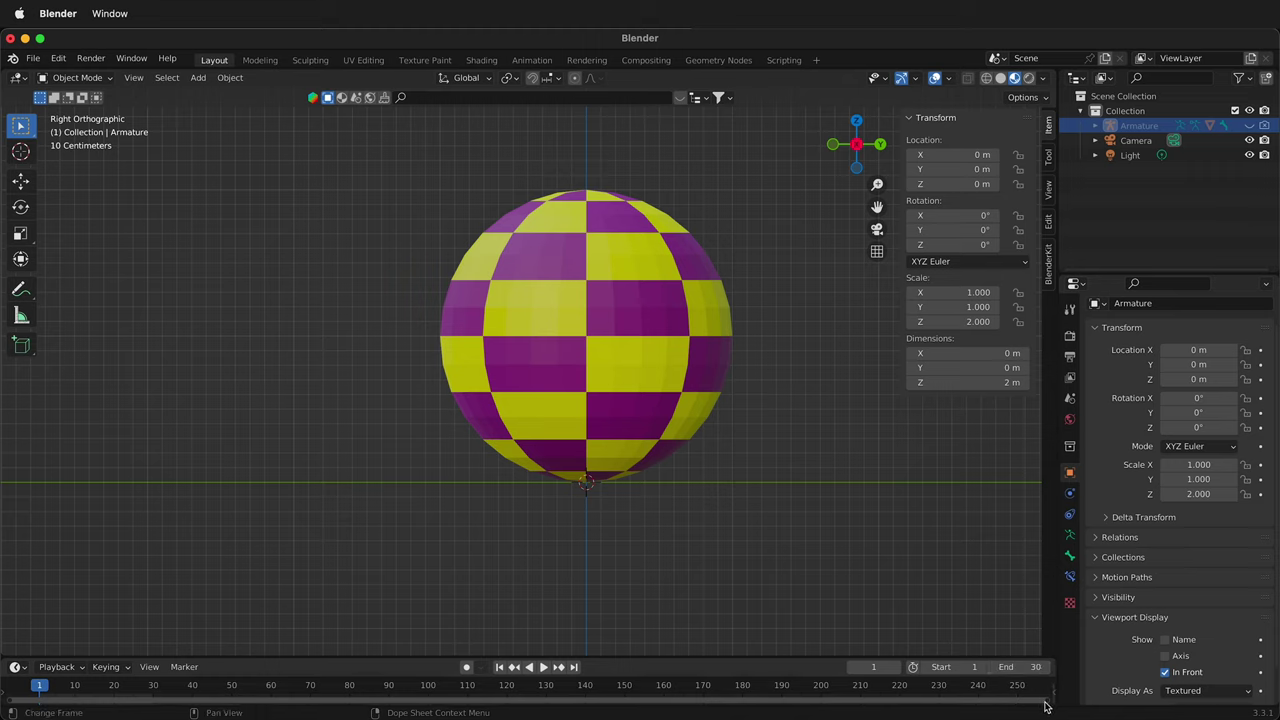
pyautogui.moveTo(1048, 707); pyautogui.dragTo(194, 712)
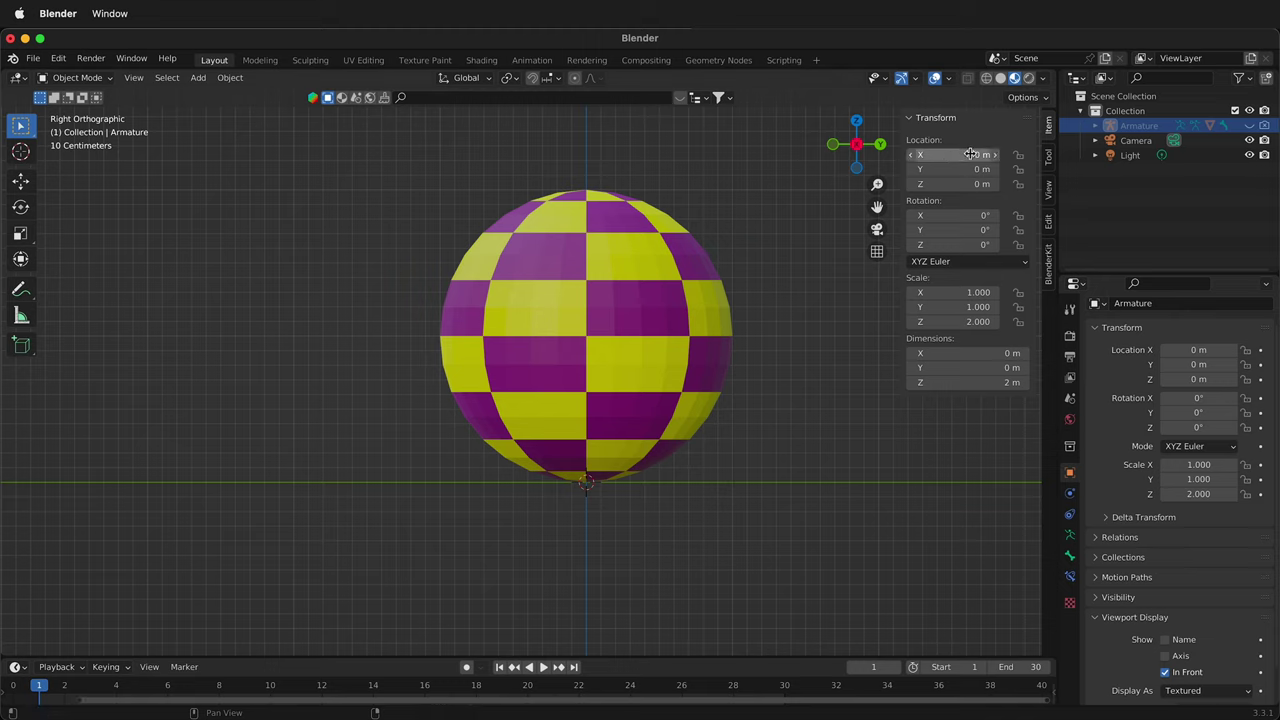
# Insert single keyframes on the ball rig's Location Z and Scale Z.
pyautogui.rightClick(957, 184)
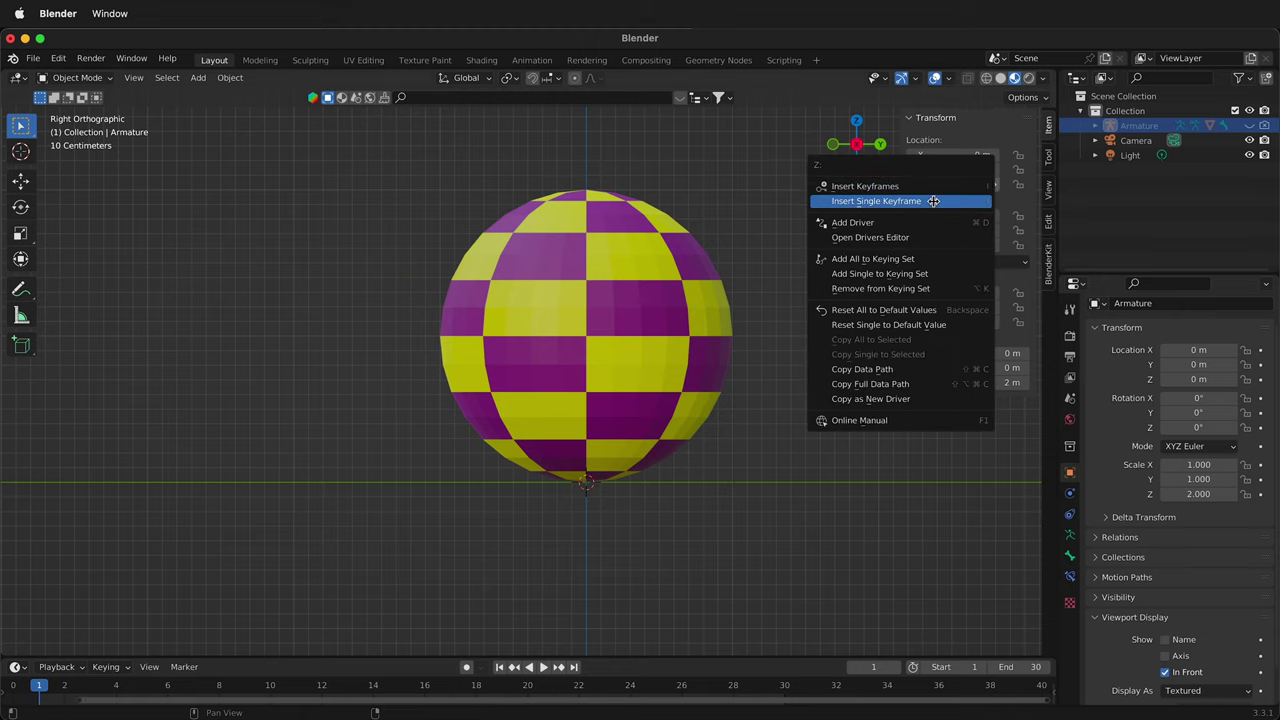
pyautogui.click(901, 203)
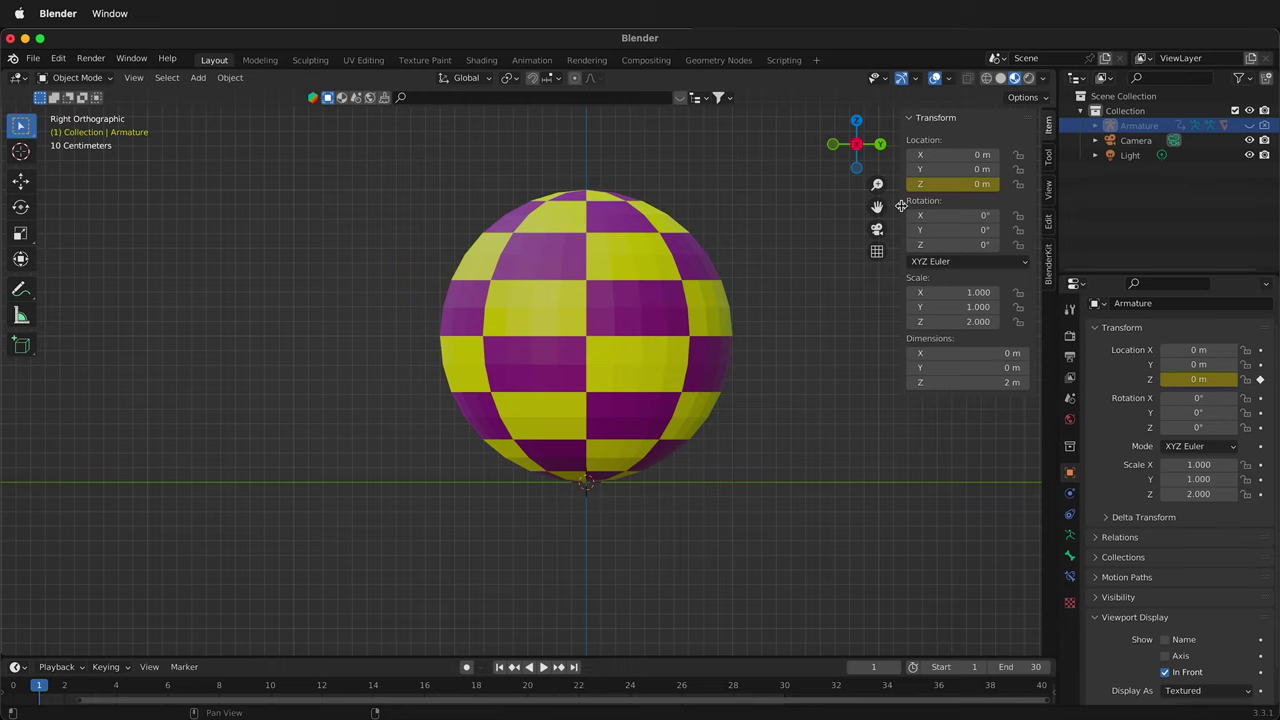
pyautogui.rightClick(947, 322)
pyautogui.click(844, 321)
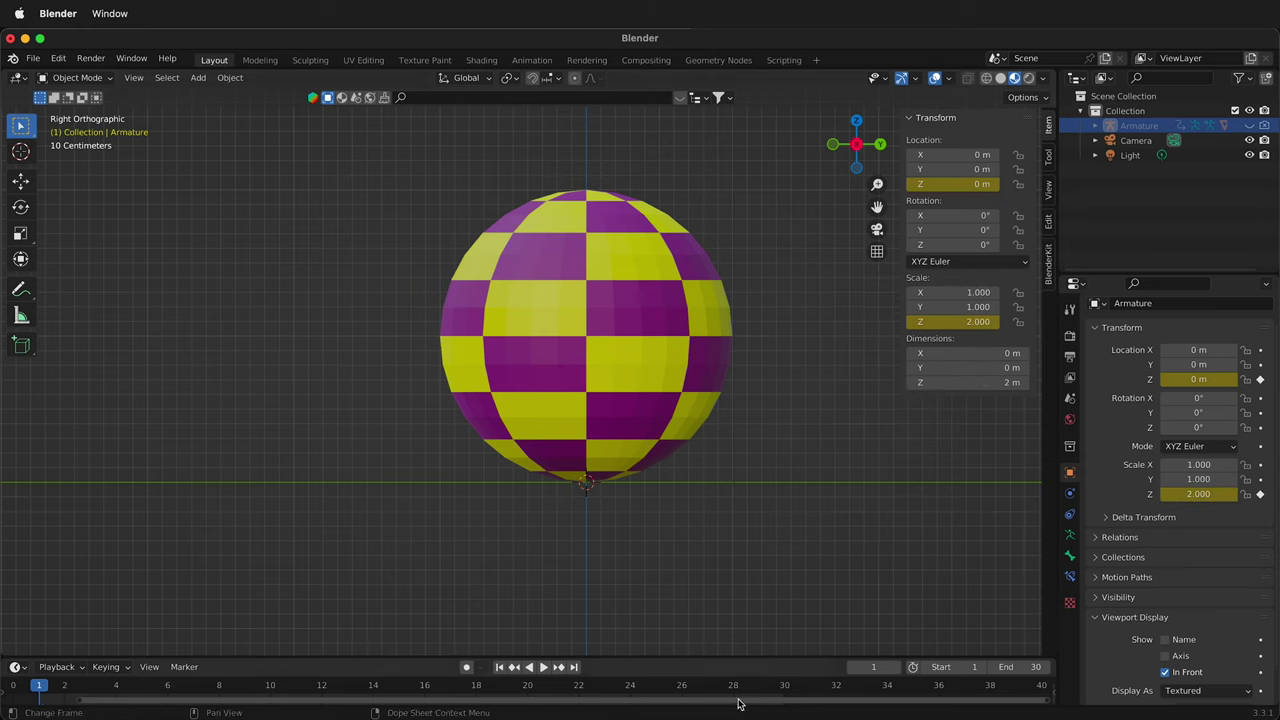
# On frame 30, key Location Z at 0 m and Scale Z at 2.000.
pyautogui.moveTo(822, 690); pyautogui.dragTo(786, 691)
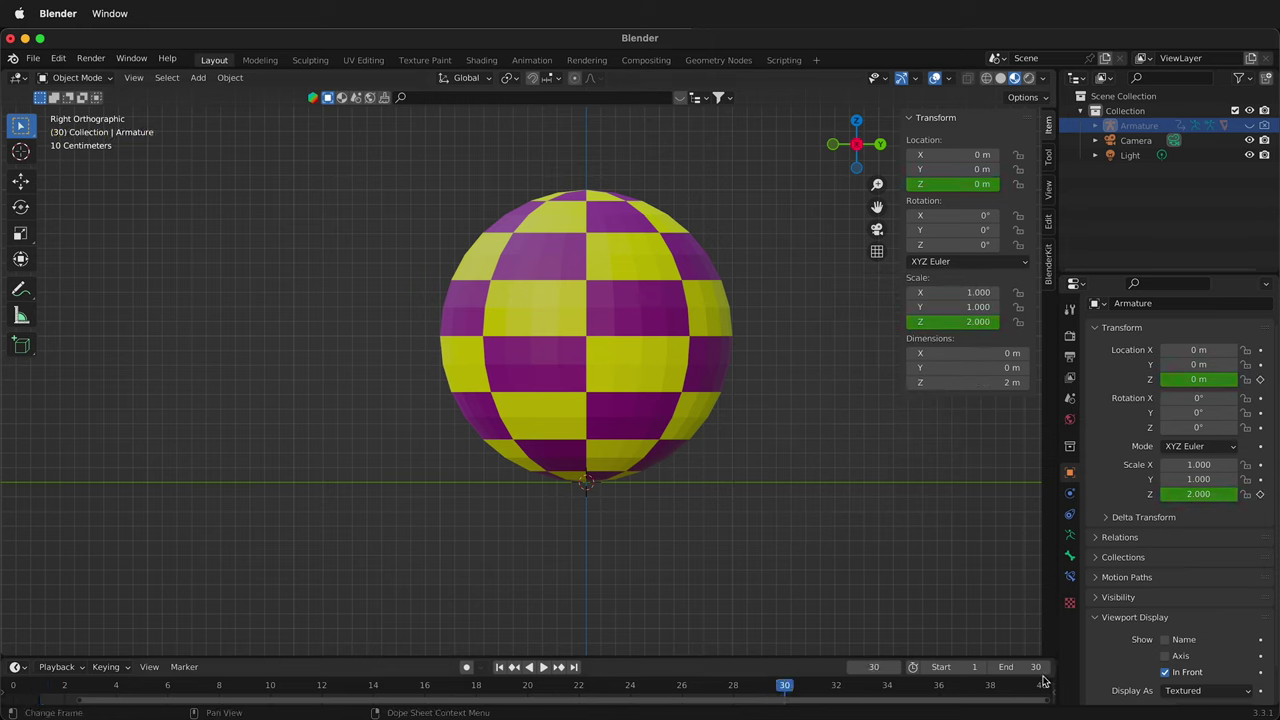
pyautogui.rightClick(960, 184)
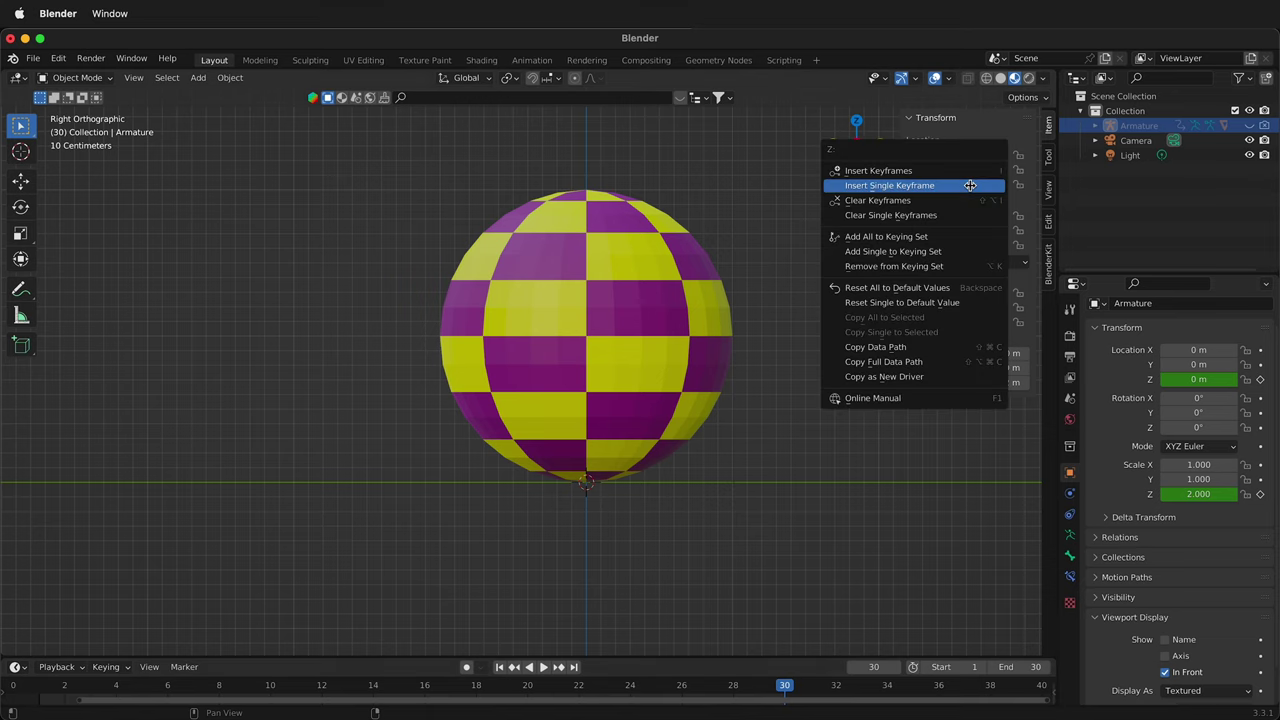
pyautogui.click(960, 186)
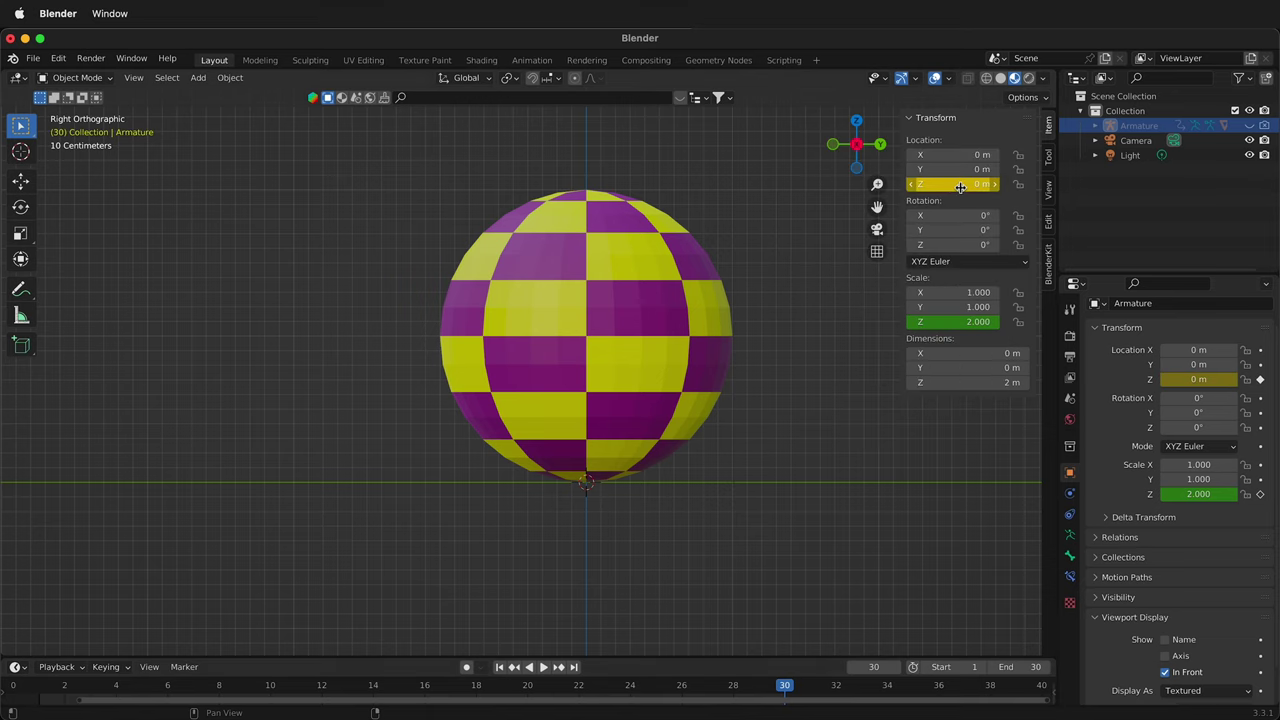
pyautogui.rightClick(962, 322)
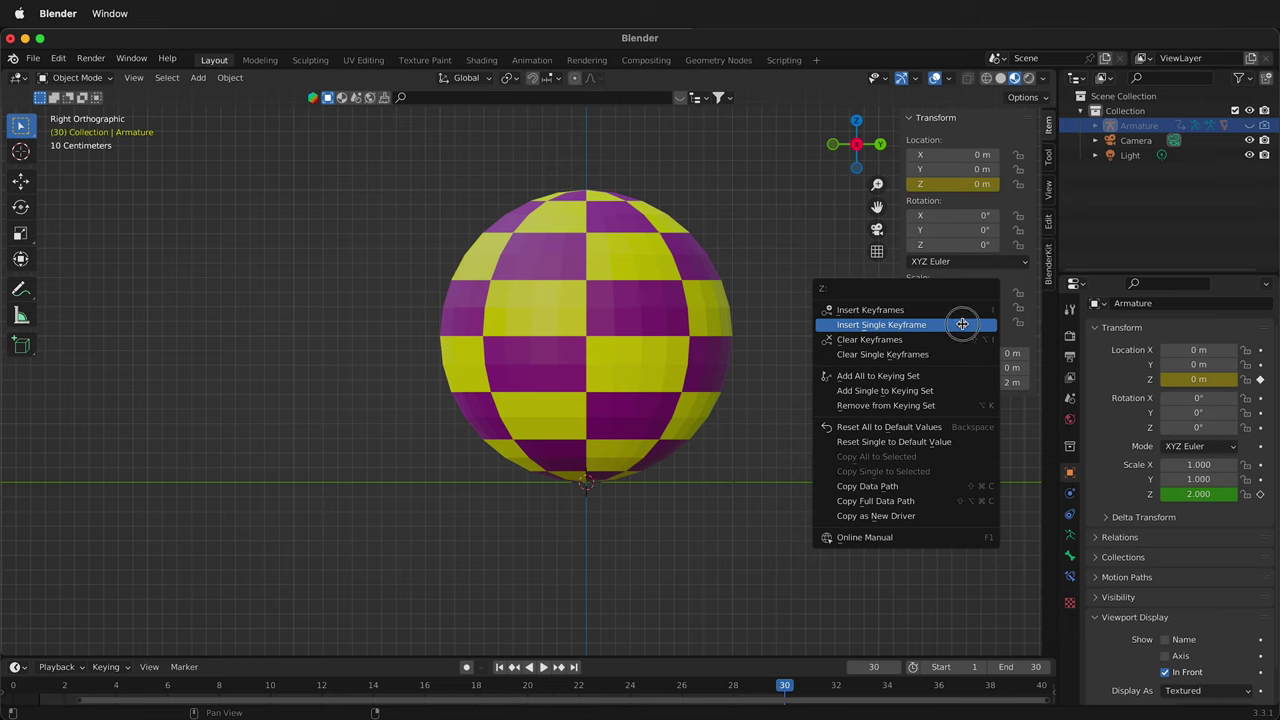
pyautogui.click(960, 324)
# Play the animation and stop it on frame 8.
pyautogui.click(543, 667)
pyautogui.click(219, 682)
pyautogui.press('space')
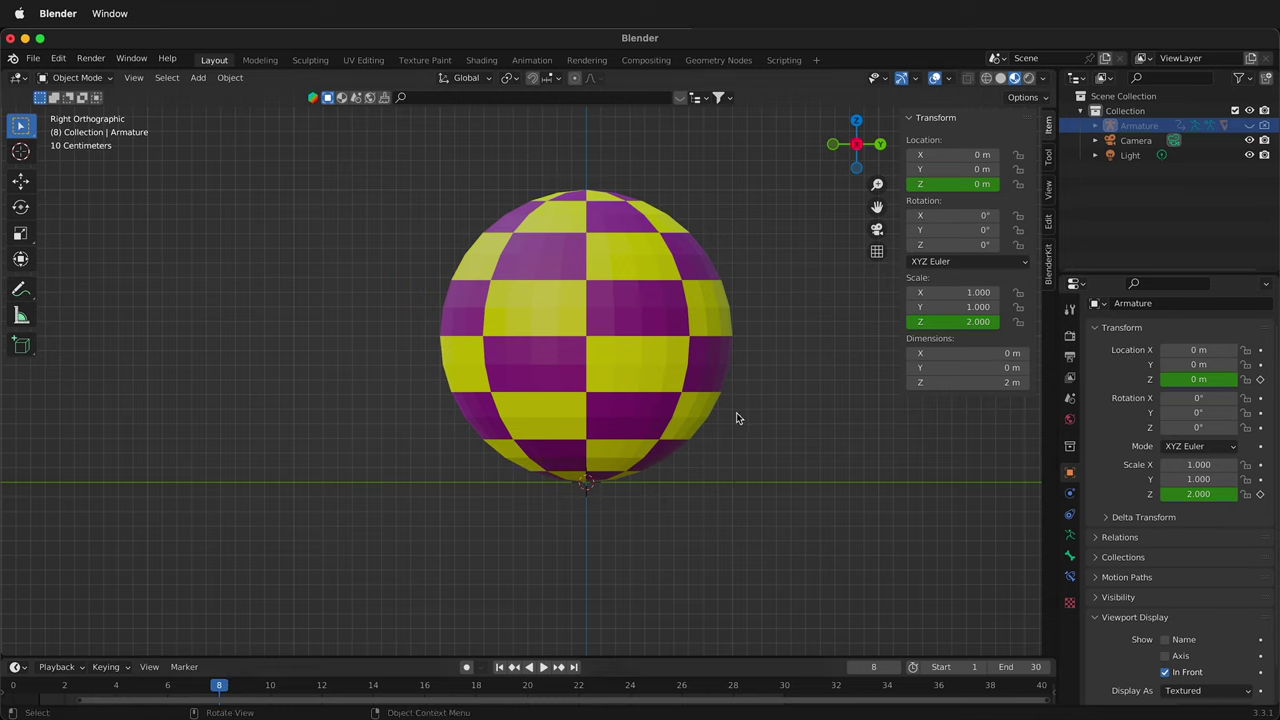
# On frame 6, squash the ball to Z scale 1.400 and keyframe it.
pyautogui.moveTo(219, 685); pyautogui.dragTo(167, 692)
pyautogui.doubleClick(955, 321)
pyautogui.write('1.52')
pyautogui.press('Return')
pyautogui.moveTo(975, 321)
pyautogui.mouseDown()
pyautogui.moveTo(950, 321)
pyautogui.moveTo(975, 321)
pyautogui.mouseUp()
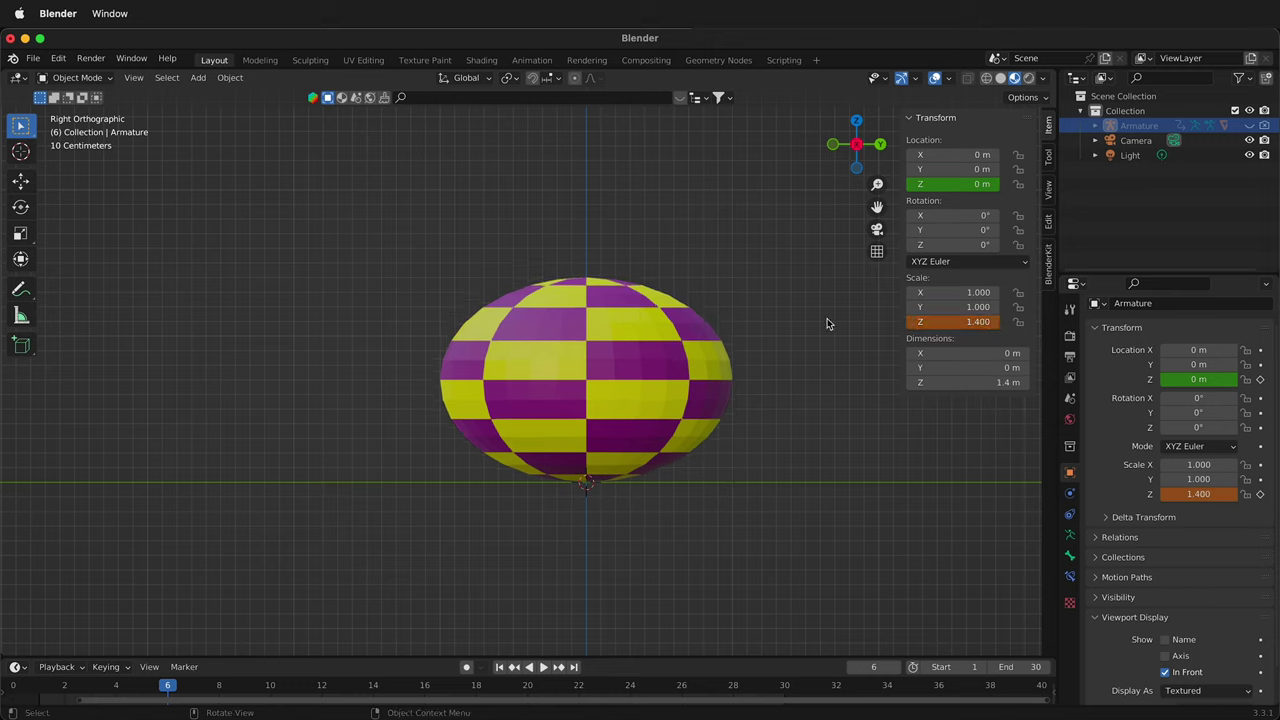
pyautogui.rightClick(966, 322)
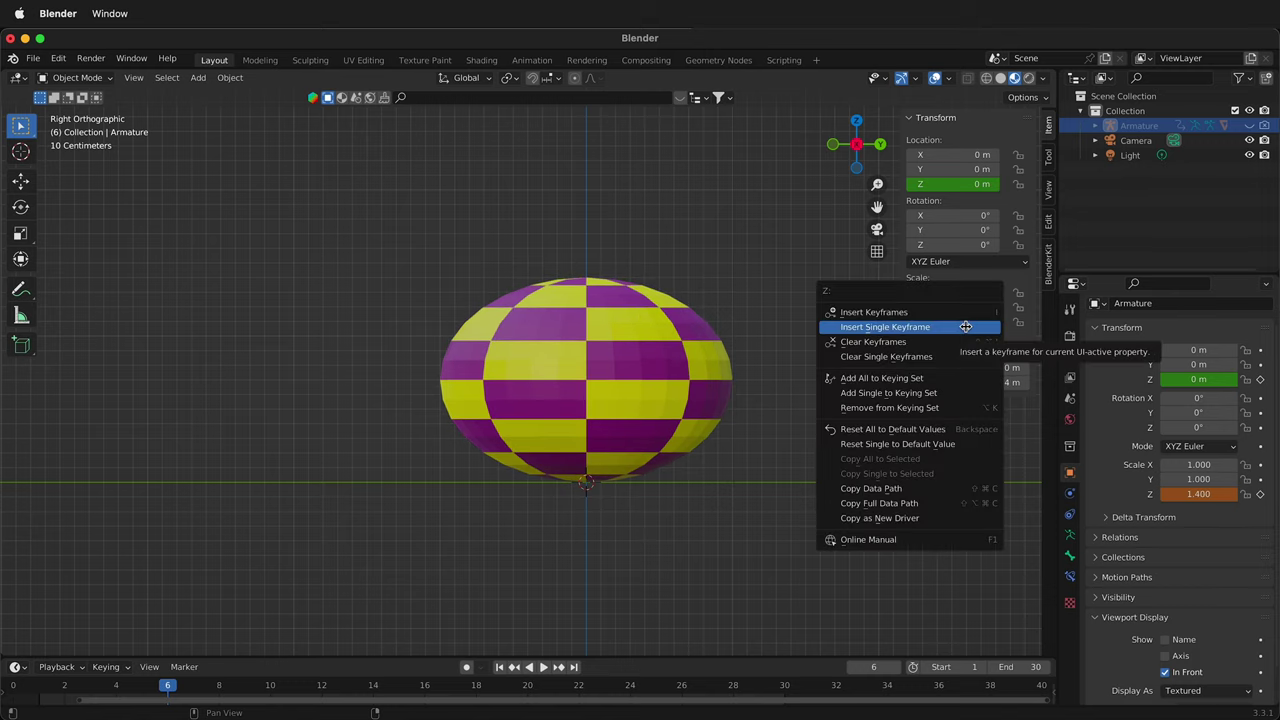
pyautogui.click(966, 327)
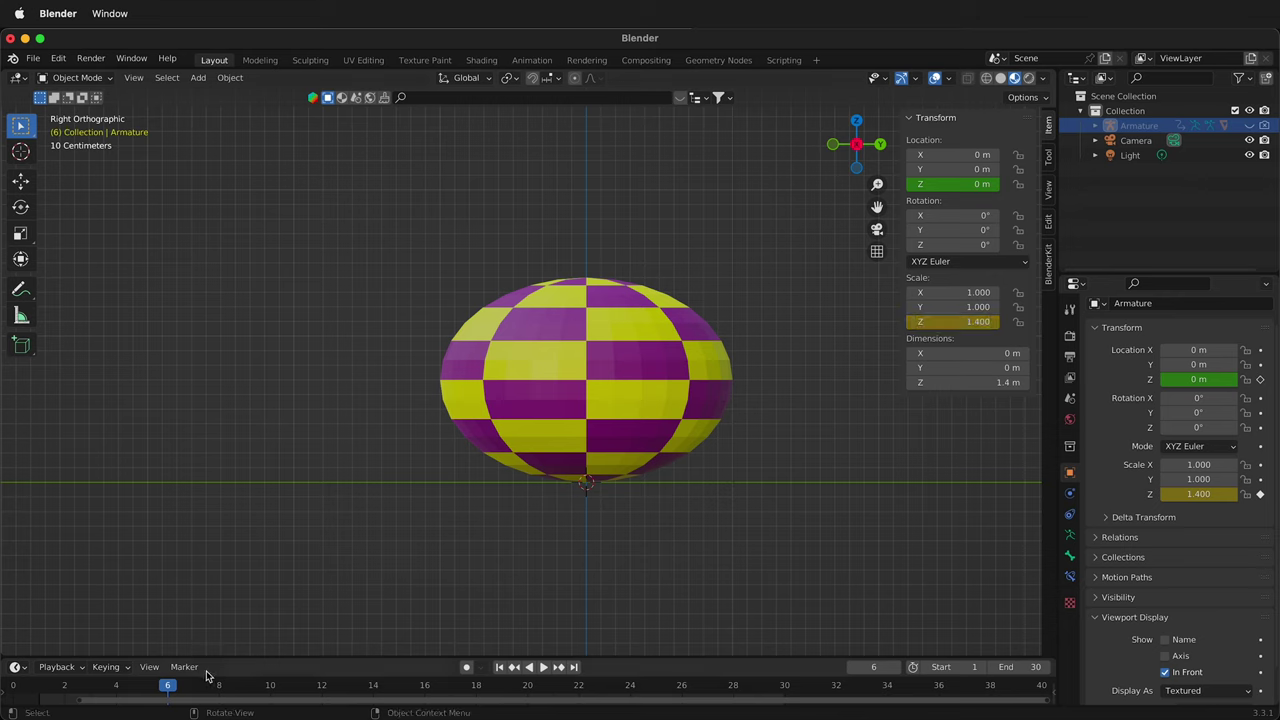
# On frame 15, stretch the ball to Z scale 2.550 and keyframe it.
pyautogui.moveTo(168, 684); pyautogui.dragTo(403, 696)
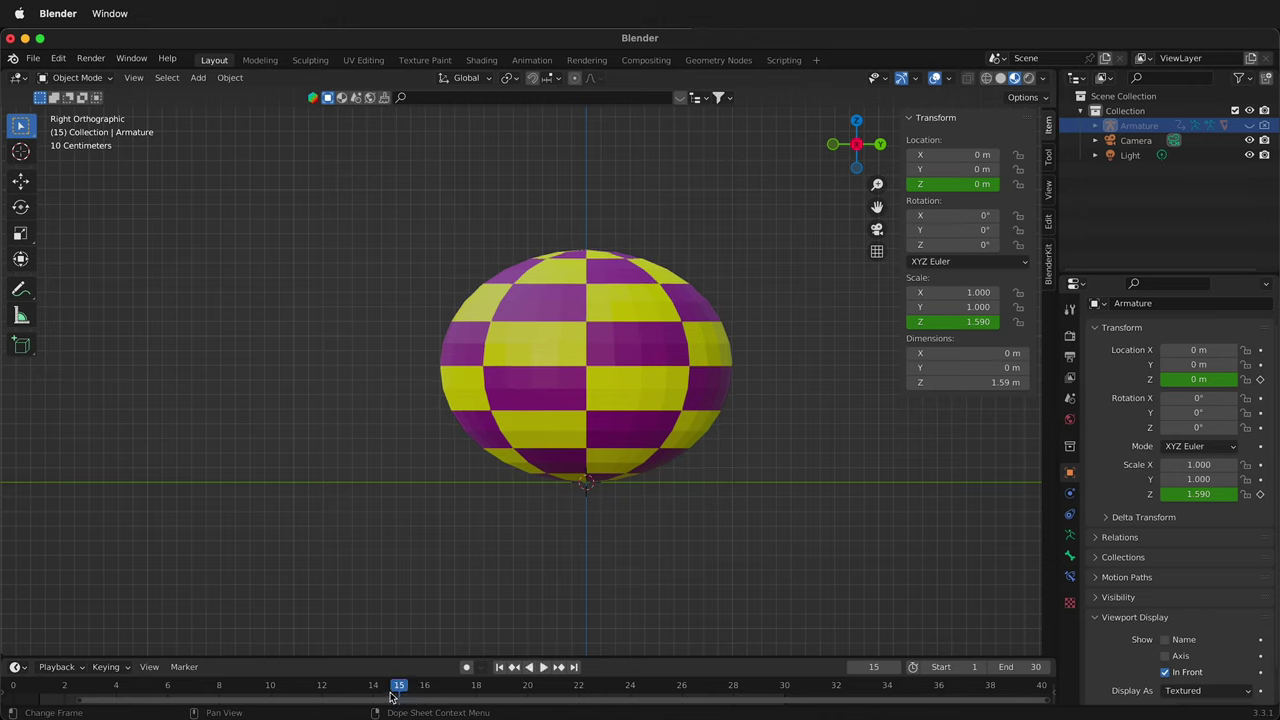
pyautogui.moveTo(934, 322); pyautogui.dragTo(1030, 322)
pyautogui.rightClick(929, 322)
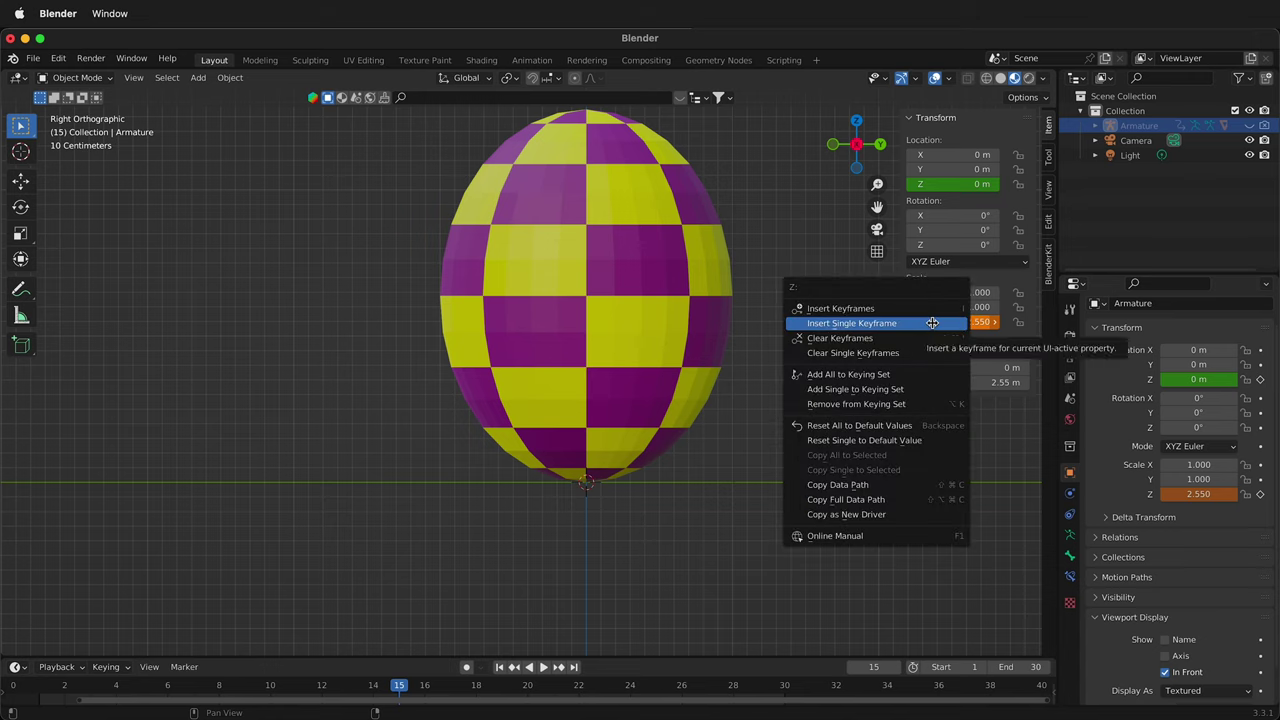
pyautogui.click(929, 323)
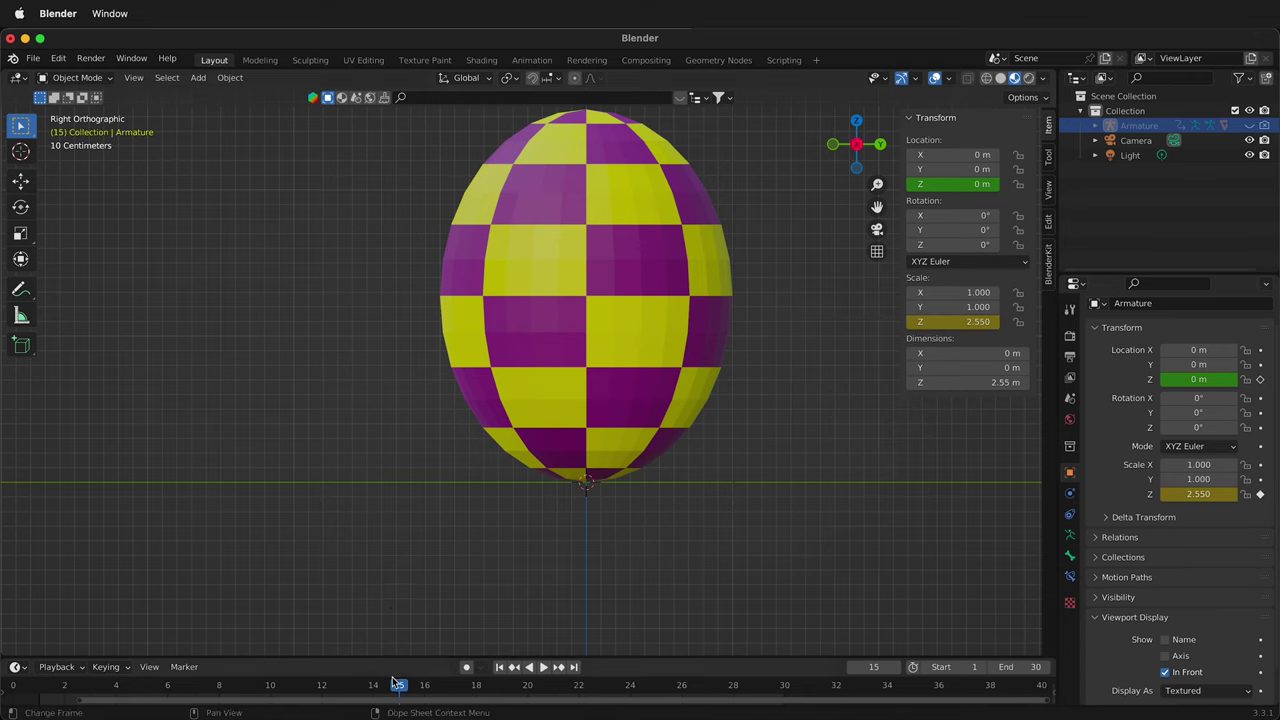
# On frame 24, set Scale Z back to 2 and keyframe it.
pyautogui.moveTo(398, 688)
pyautogui.mouseDown()
pyautogui.moveTo(714, 692)
pyautogui.moveTo(631, 692)
pyautogui.moveTo(712, 692)
pyautogui.moveTo(656, 698)
pyautogui.mouseUp()
pyautogui.doubleClick(984, 324)
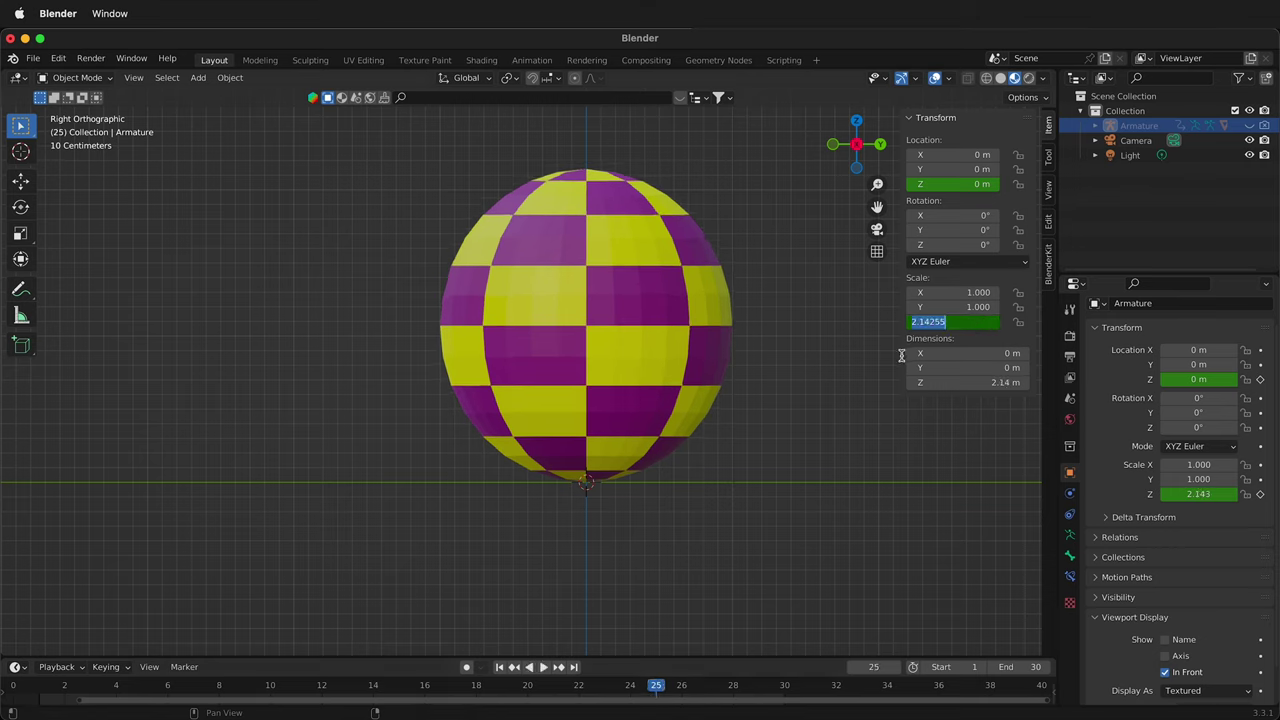
pyautogui.press('Escape')
pyautogui.press('Left')
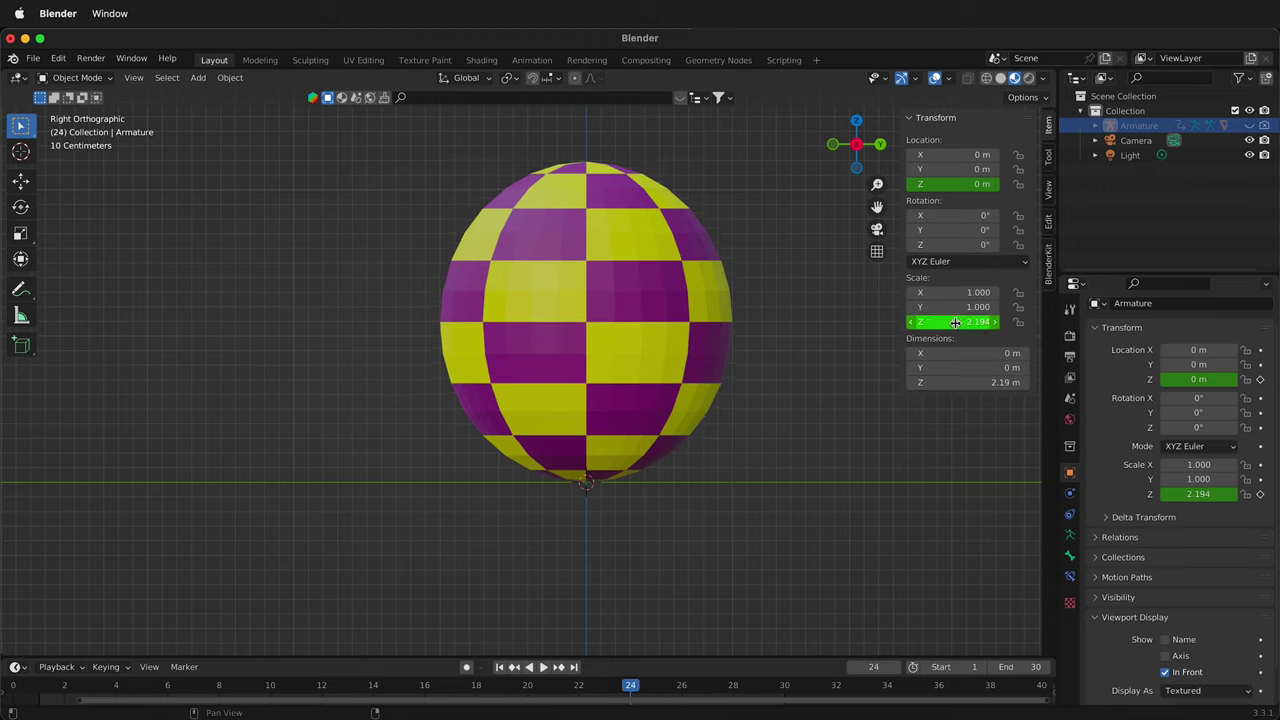
pyautogui.doubleClick(956, 324)
pyautogui.write('2')
pyautogui.press('Return')
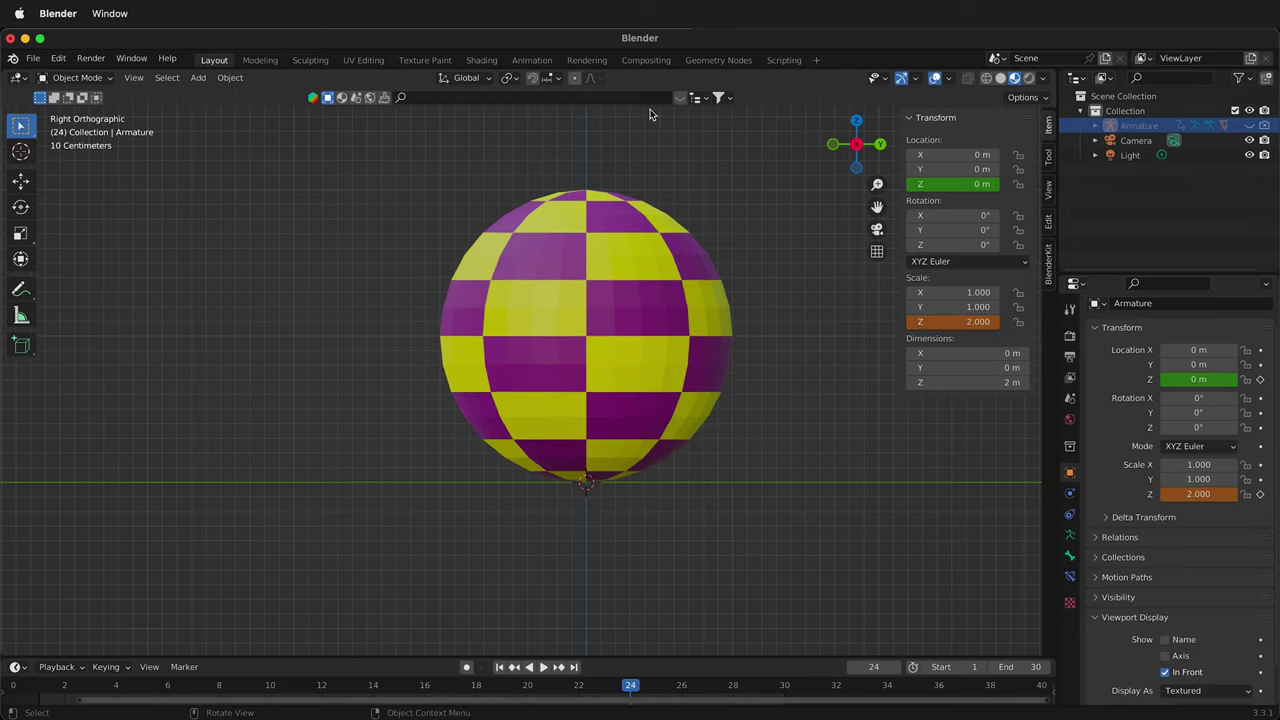
pyautogui.rightClick(949, 326)
pyautogui.click(928, 328)
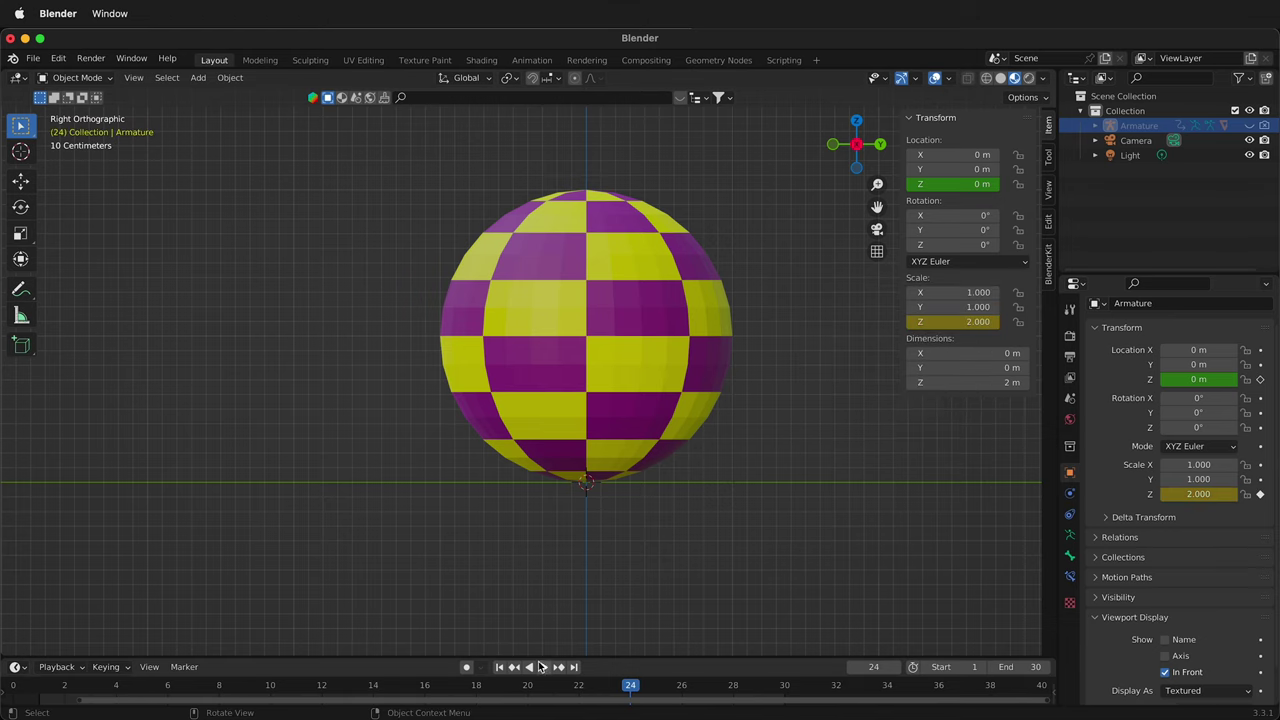
# Play the squash-and-stretch forward, reverse-play from frame 20, then return to frame 1.
pyautogui.click(540, 667)
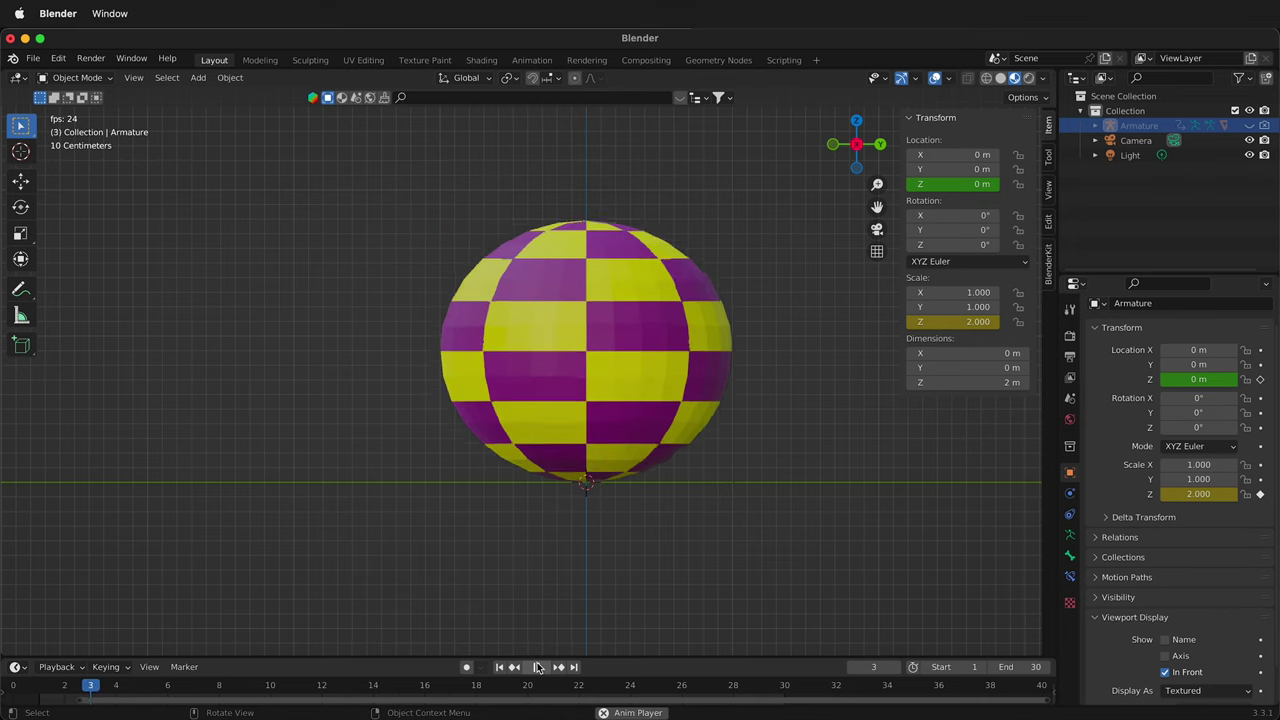
pyautogui.click(540, 667)
pyautogui.click(527, 686)
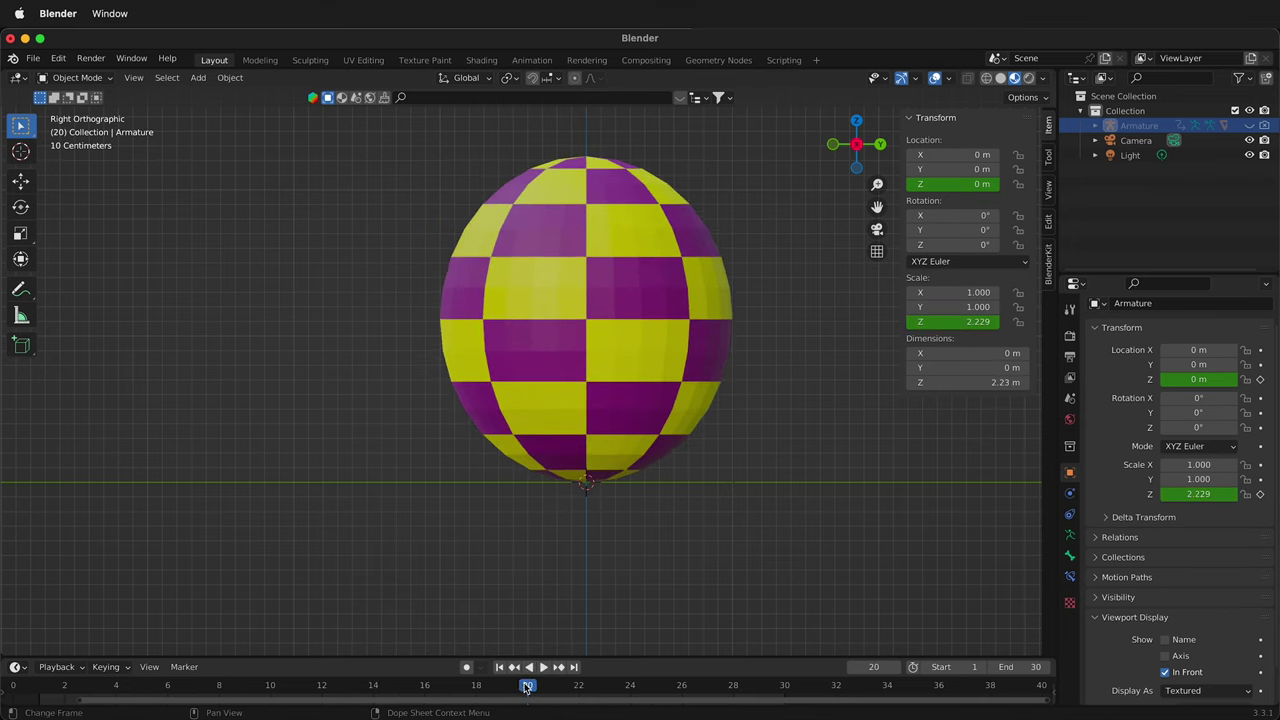
pyautogui.click(529, 667)
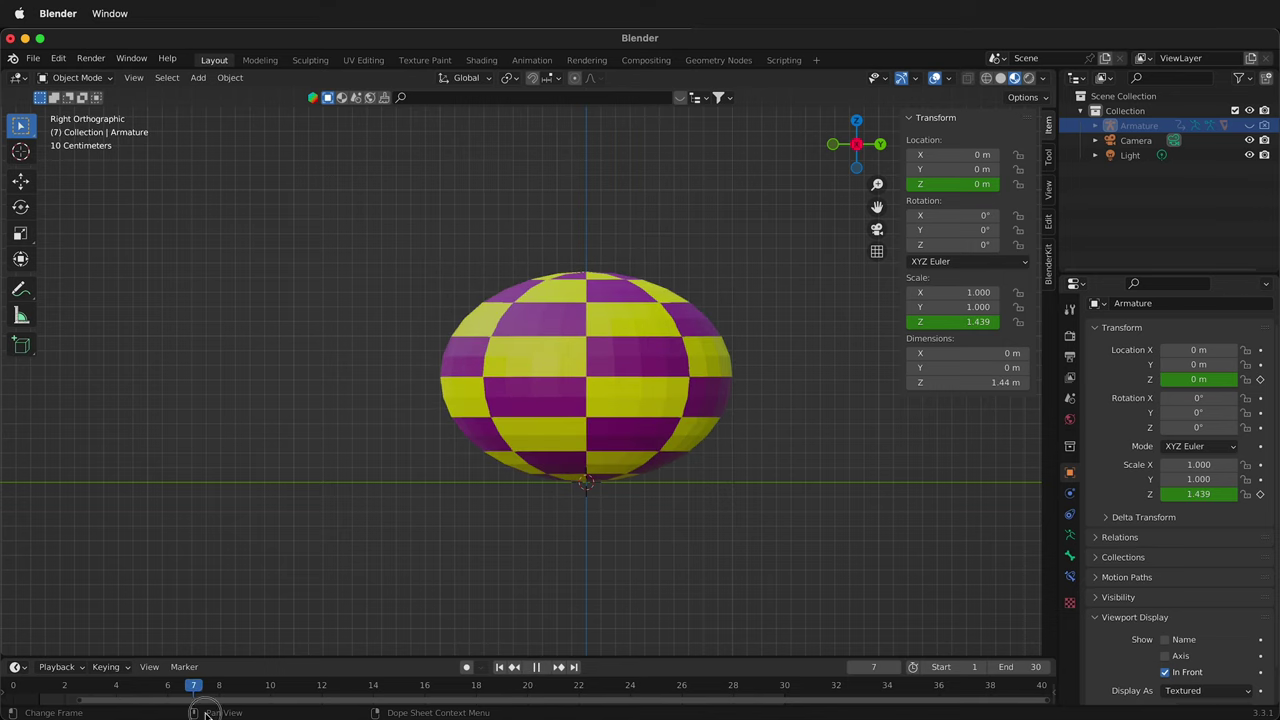
pyautogui.moveTo(50, 700); pyautogui.dragTo(296, 703)
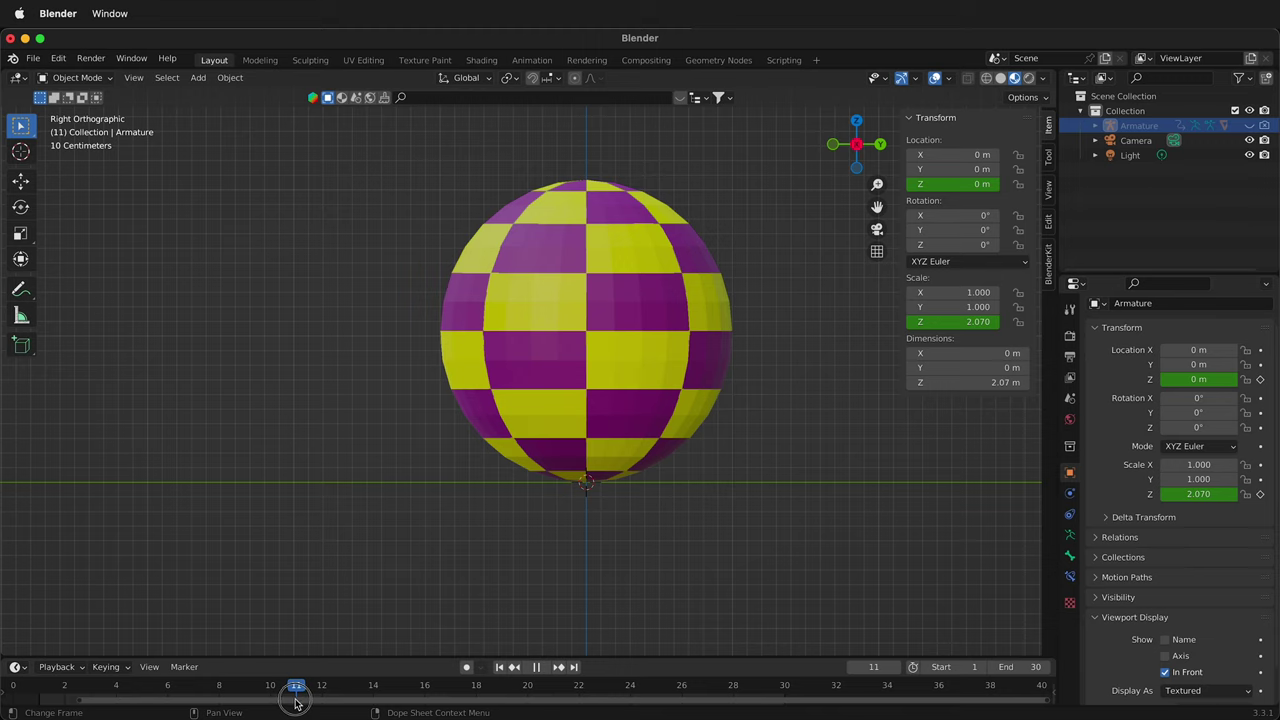
# On frame 10, insert a single keyframe on Location Z at 0 m.
pyautogui.moveTo(296, 703); pyautogui.dragTo(270, 705)
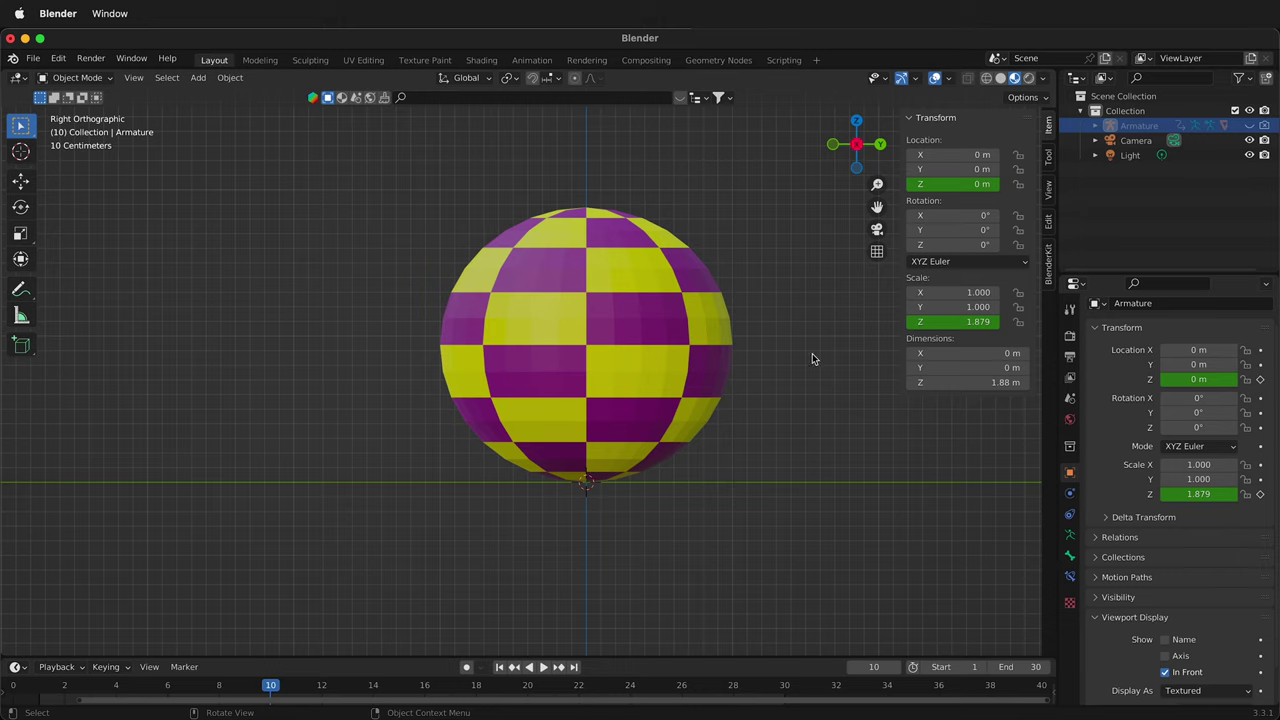
pyautogui.rightClick(951, 184)
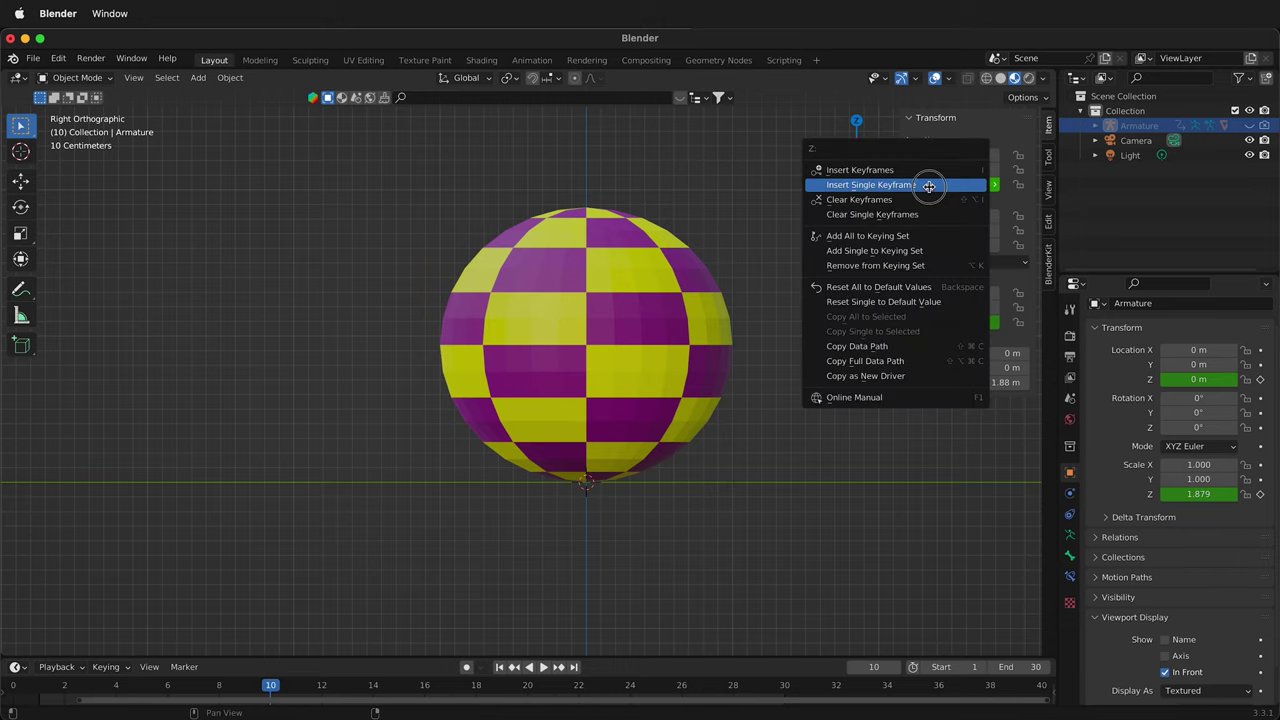
pyautogui.click(929, 178)
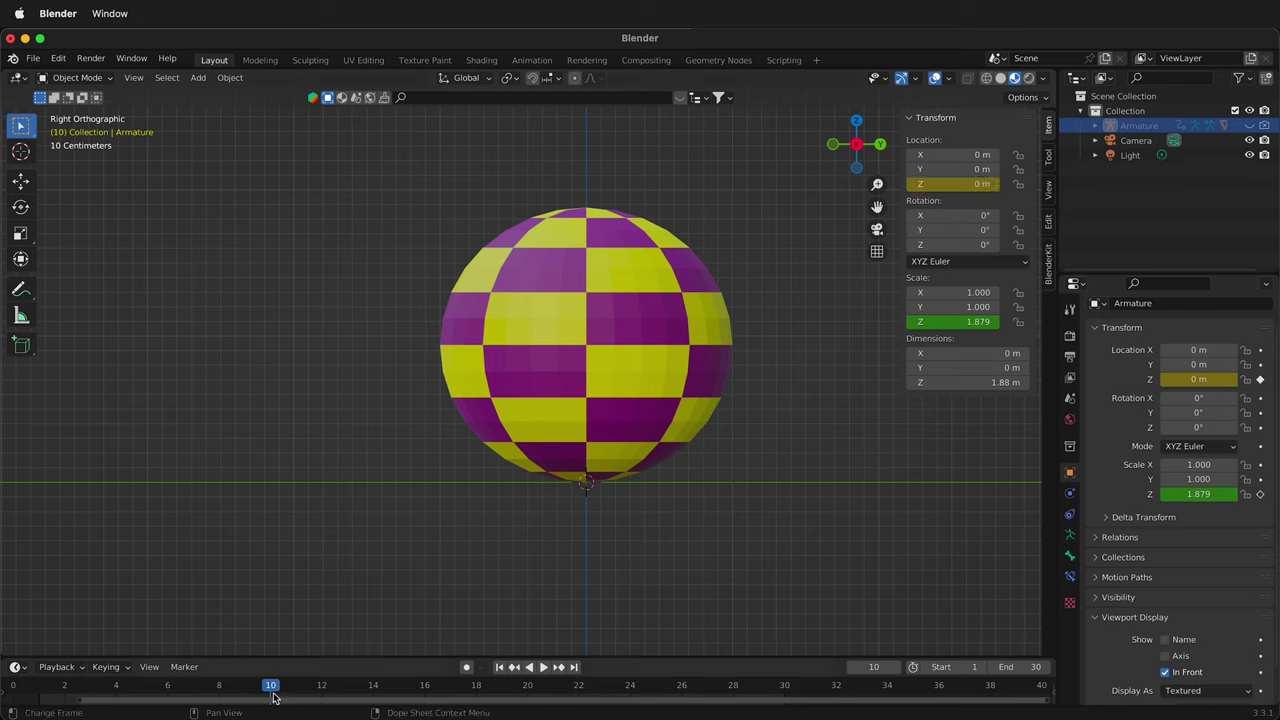
pyautogui.moveTo(275, 695); pyautogui.dragTo(632, 686)
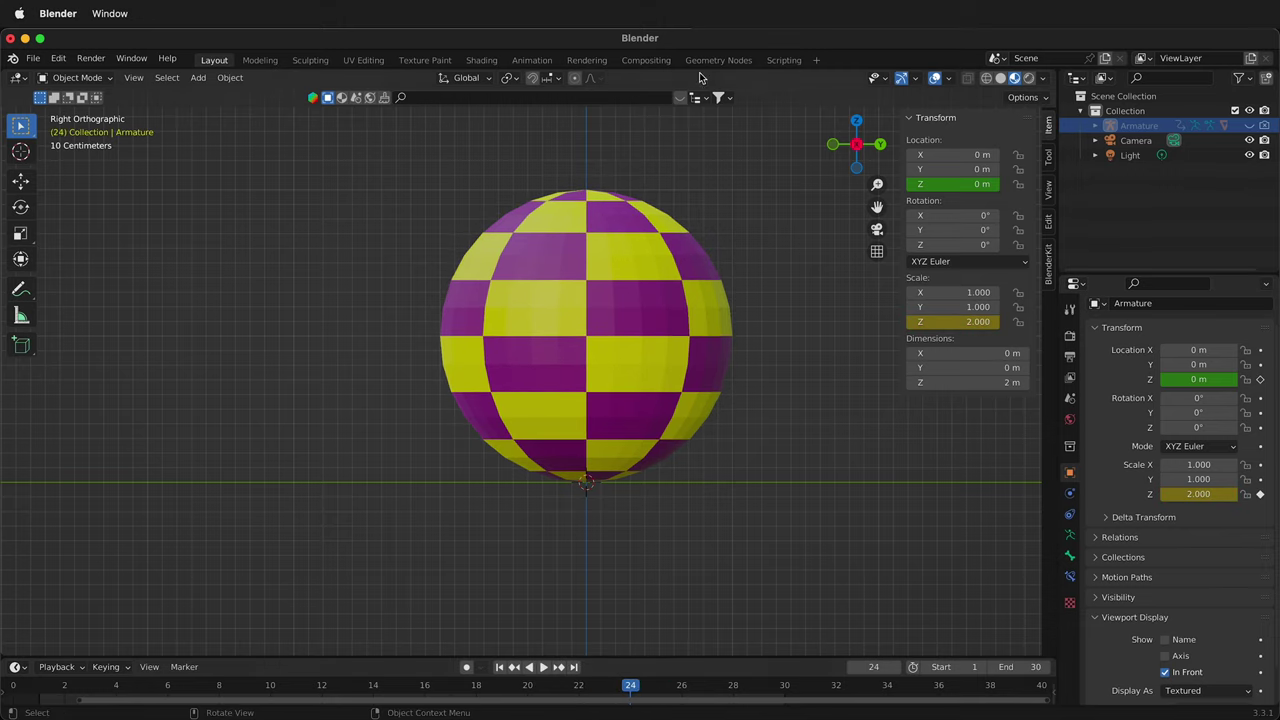
# Unhide the Armature, raise it along Z to 4.8401 m, and key Location Z on frame 24.
pyautogui.scroll(-1, 562, 307)
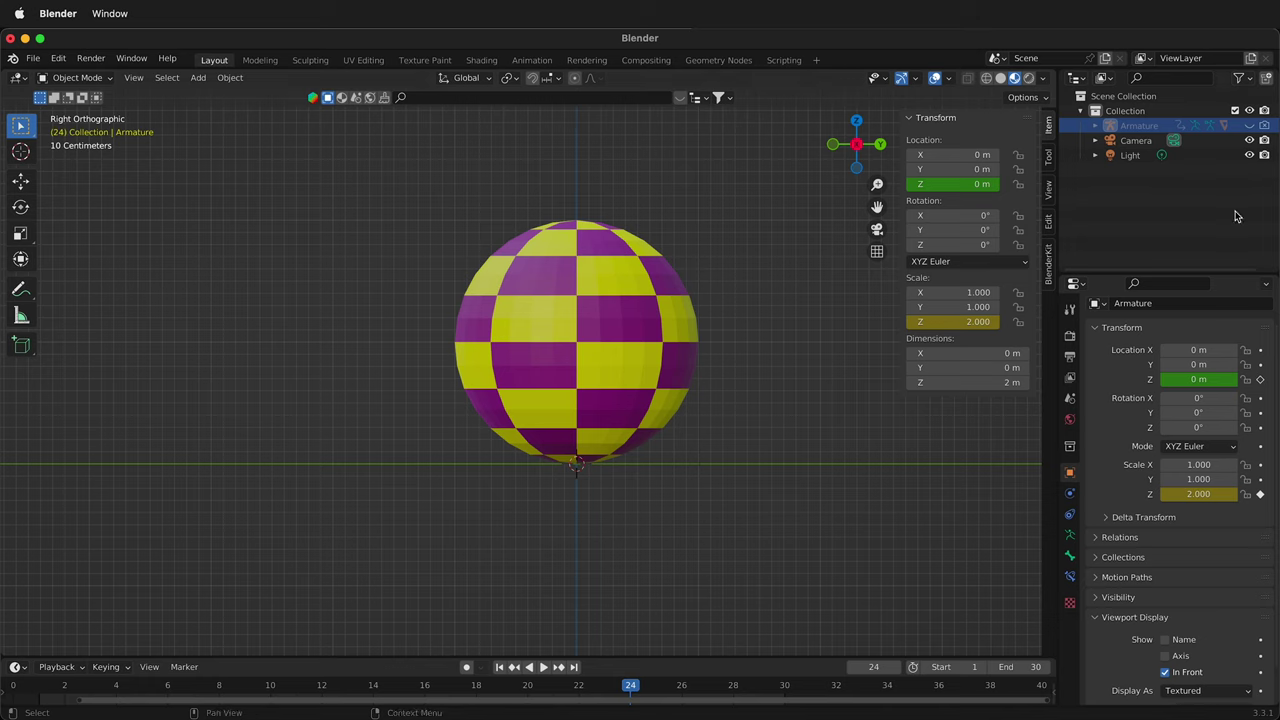
pyautogui.click(1250, 125)
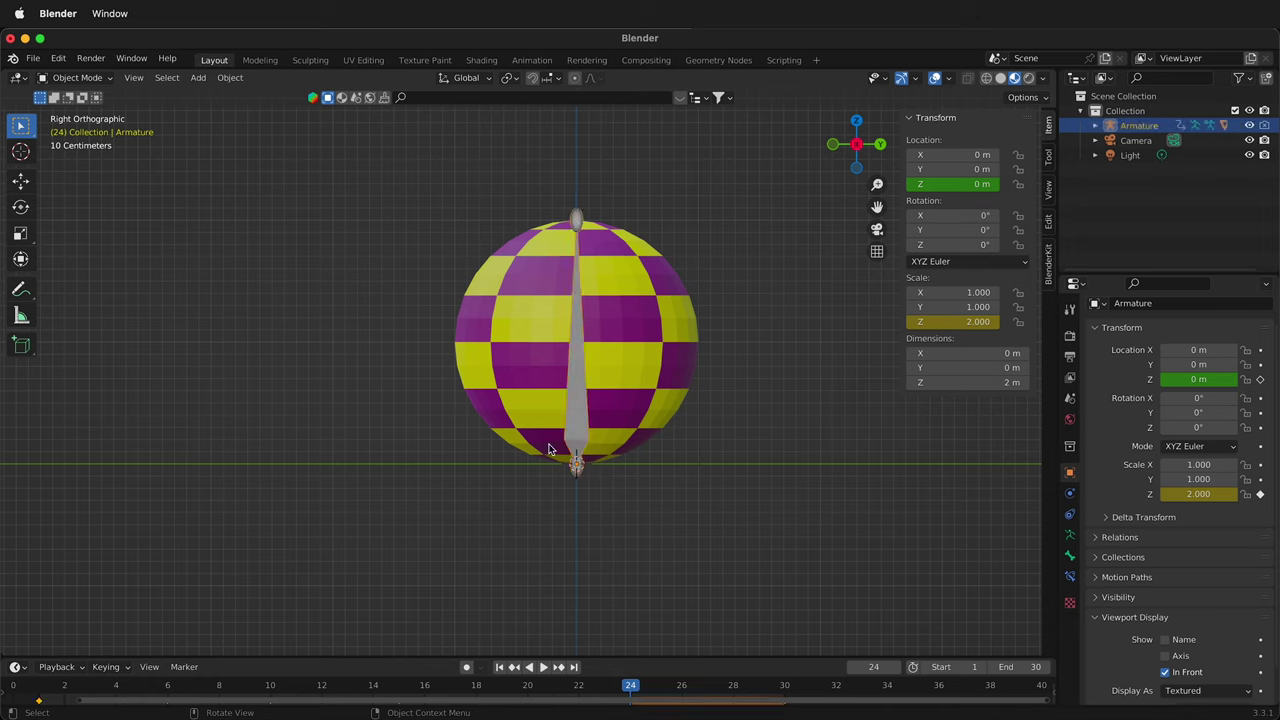
pyautogui.scroll(-4, 549, 450)
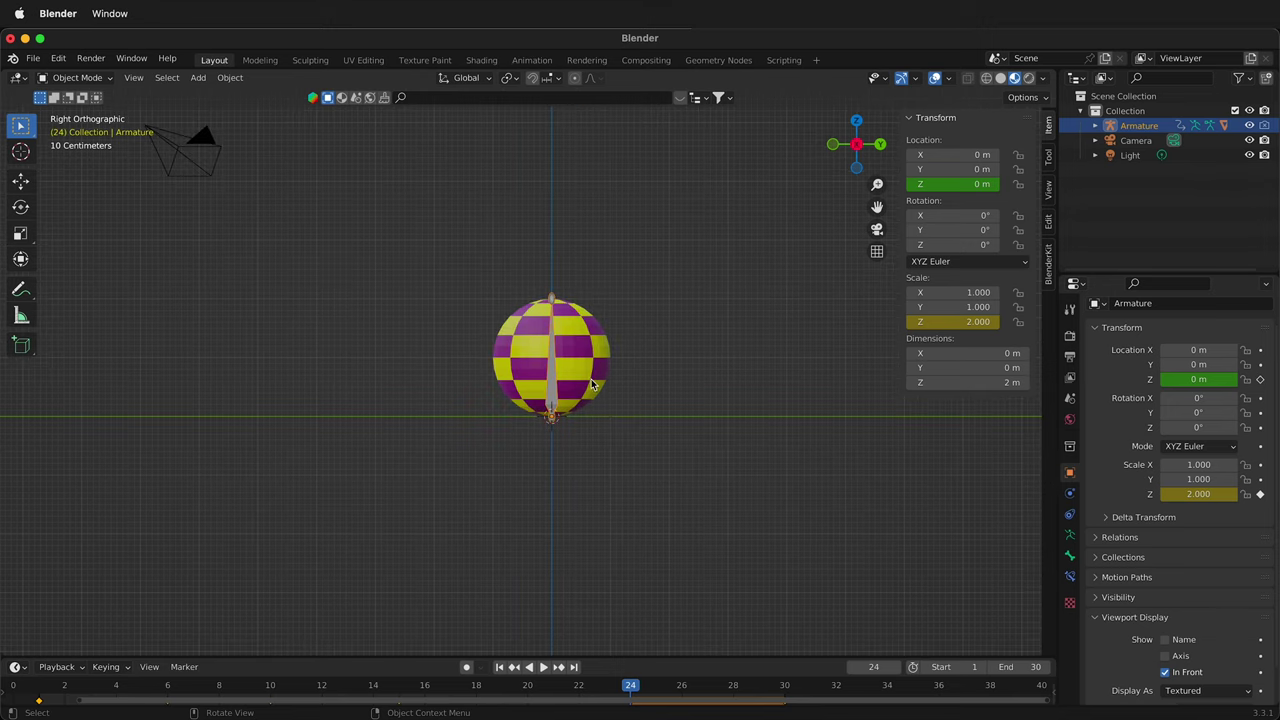
pyautogui.press('g')
pyautogui.press('z')
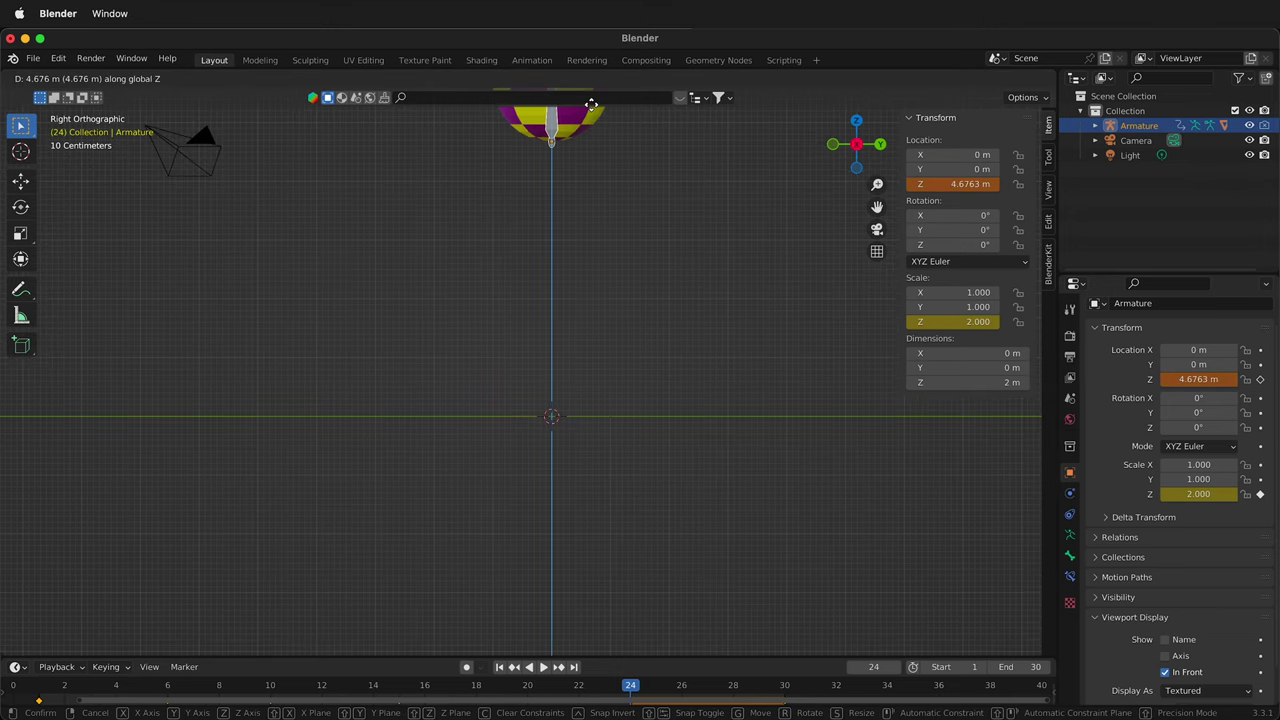
pyautogui.click(591, 99)
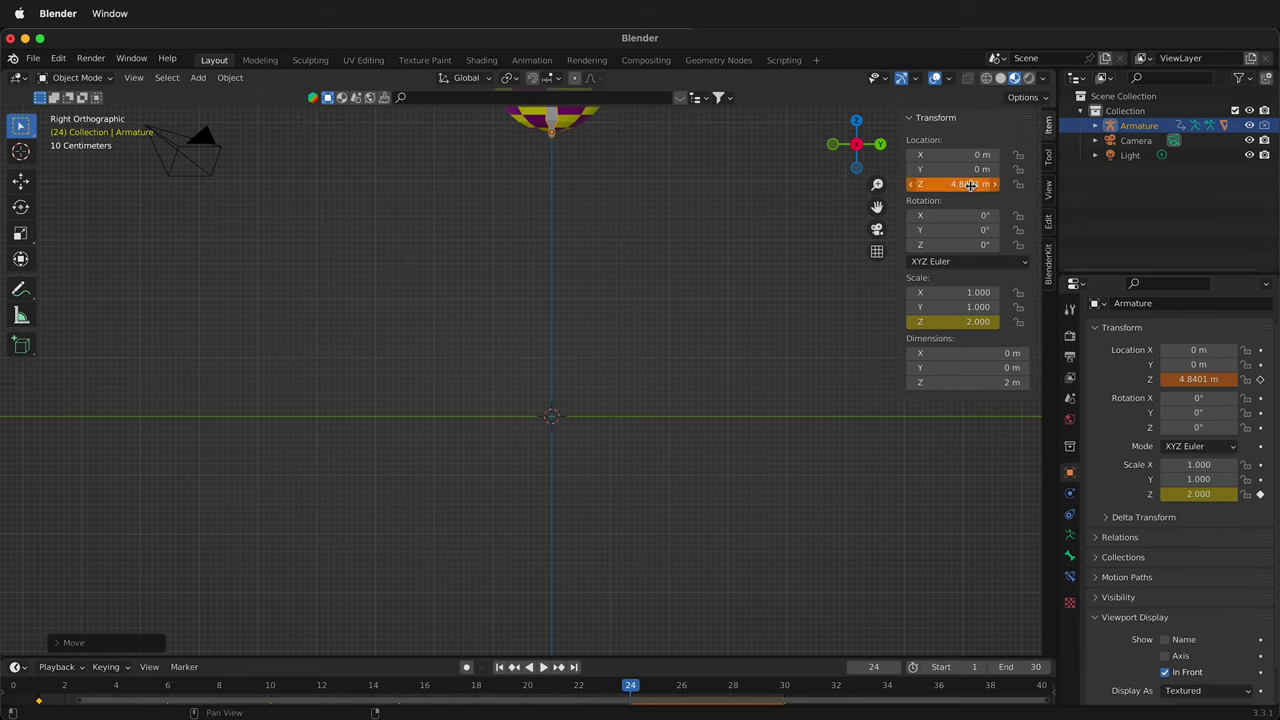
pyautogui.rightClick(968, 184)
pyautogui.click(968, 187)
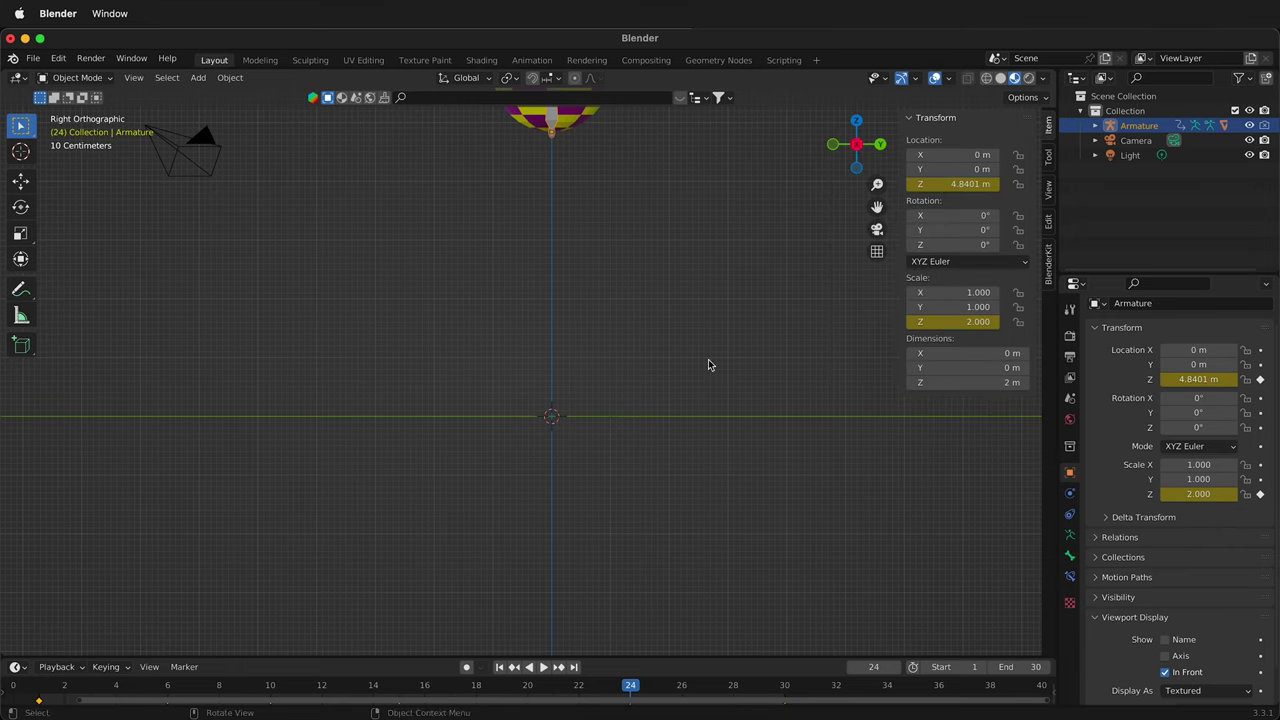
# Play and stop the bounce, then view the Output settings: 24 fps, frames 1–30.
pyautogui.click(543, 667)
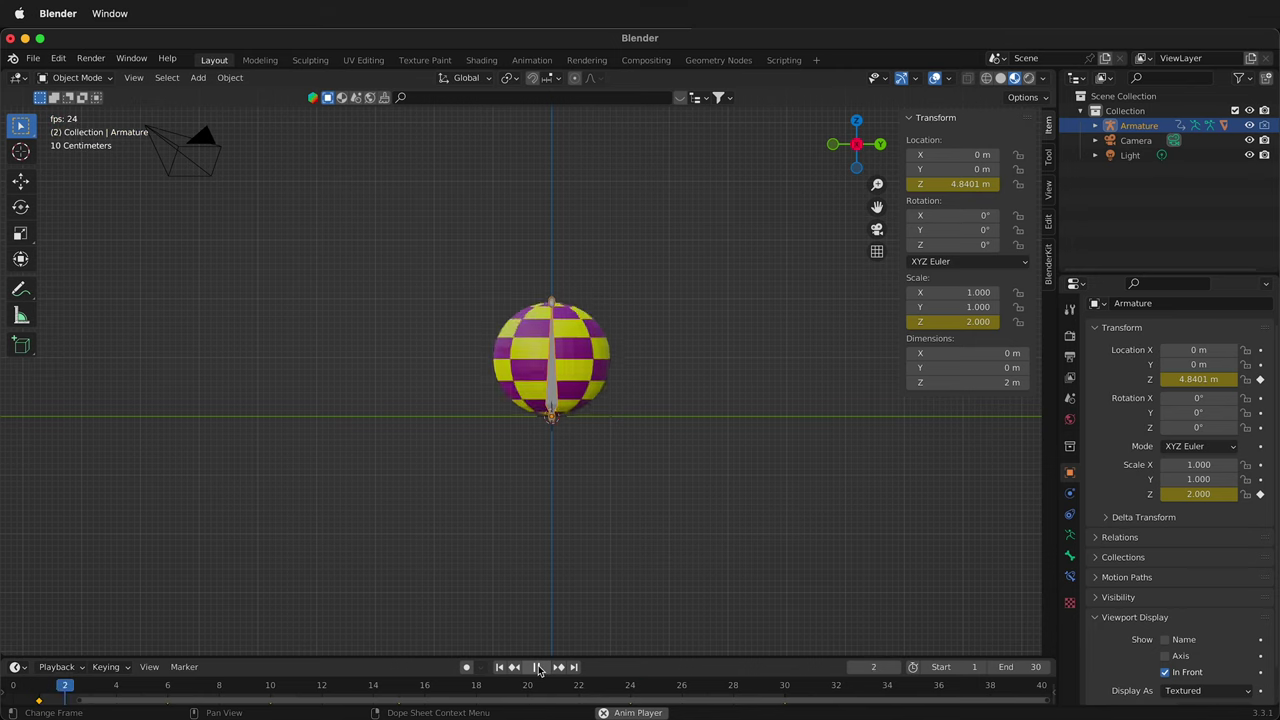
pyautogui.scroll(-2, 682, 474)
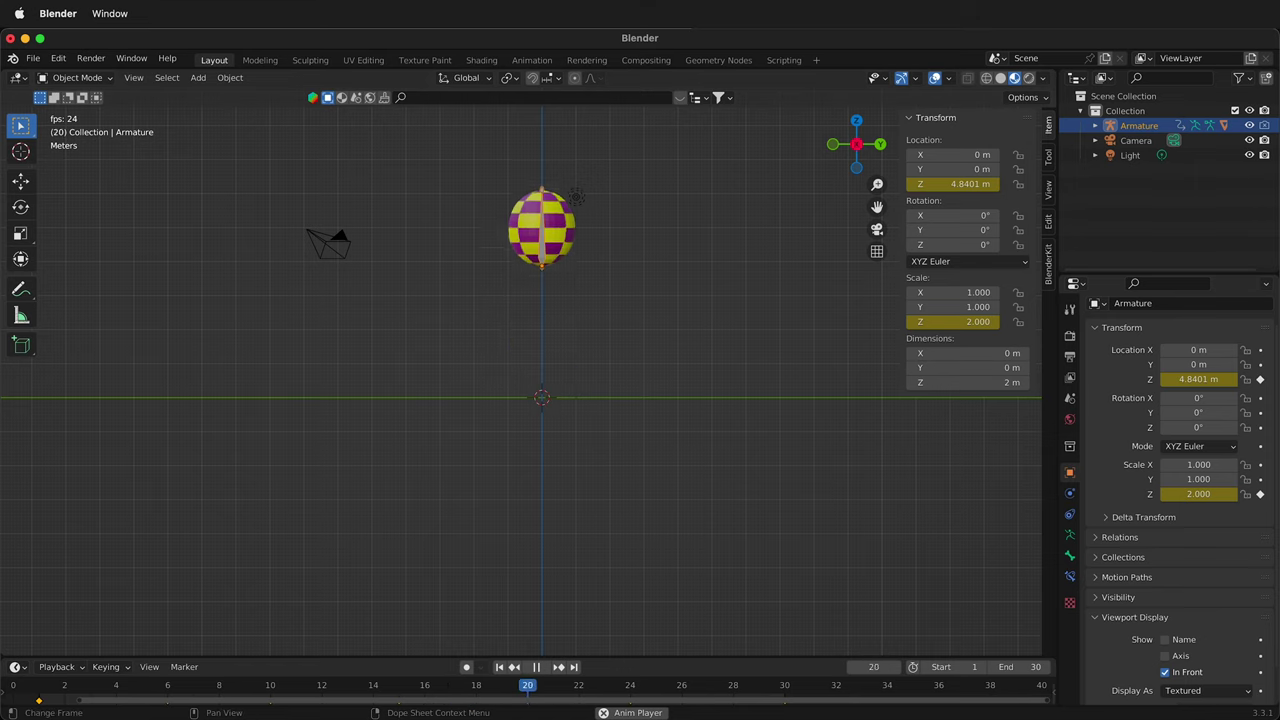
pyautogui.press('space')
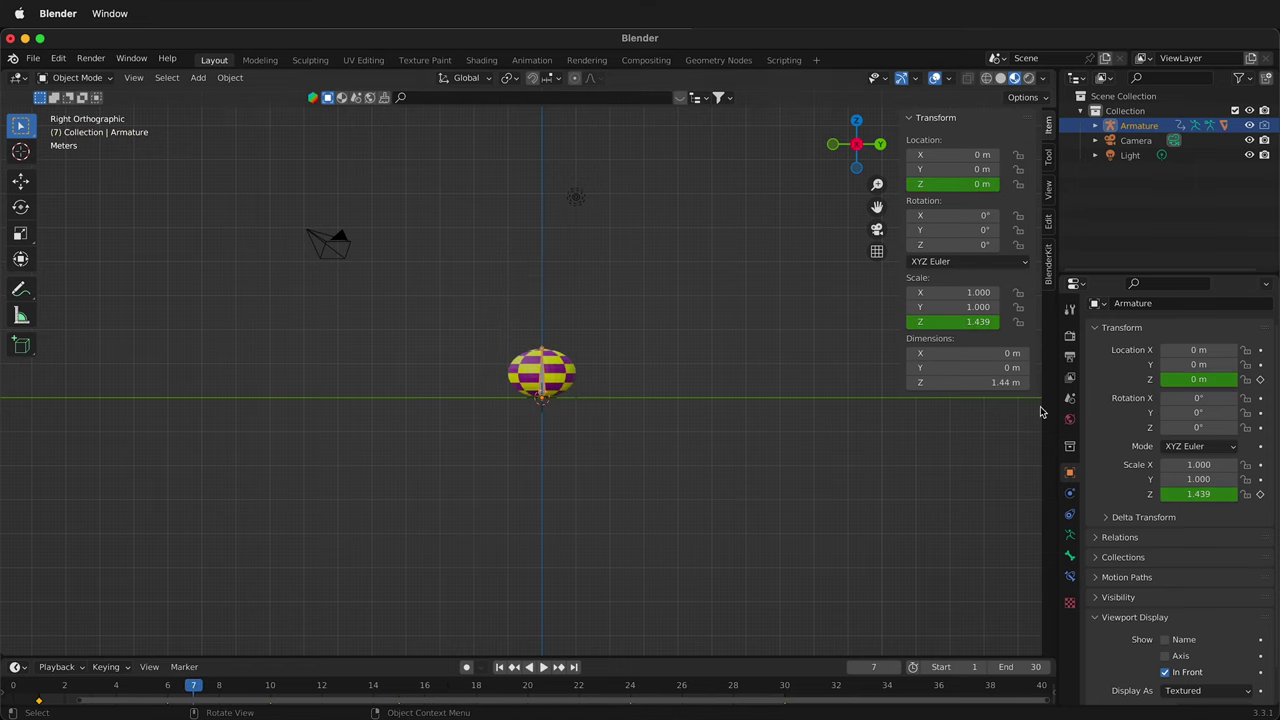
pyautogui.click(1070, 358)
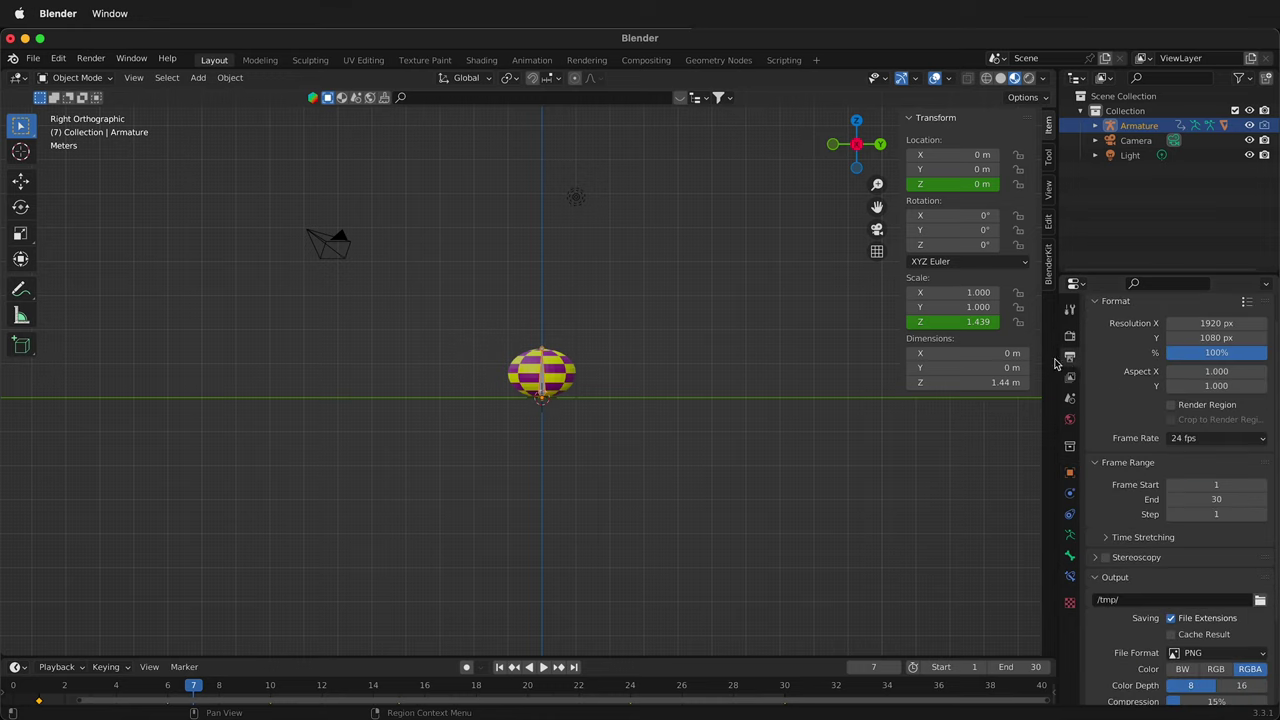
# Set the frame rate to 30 fps and enlarge the timeline.
pyautogui.click(1184, 440)
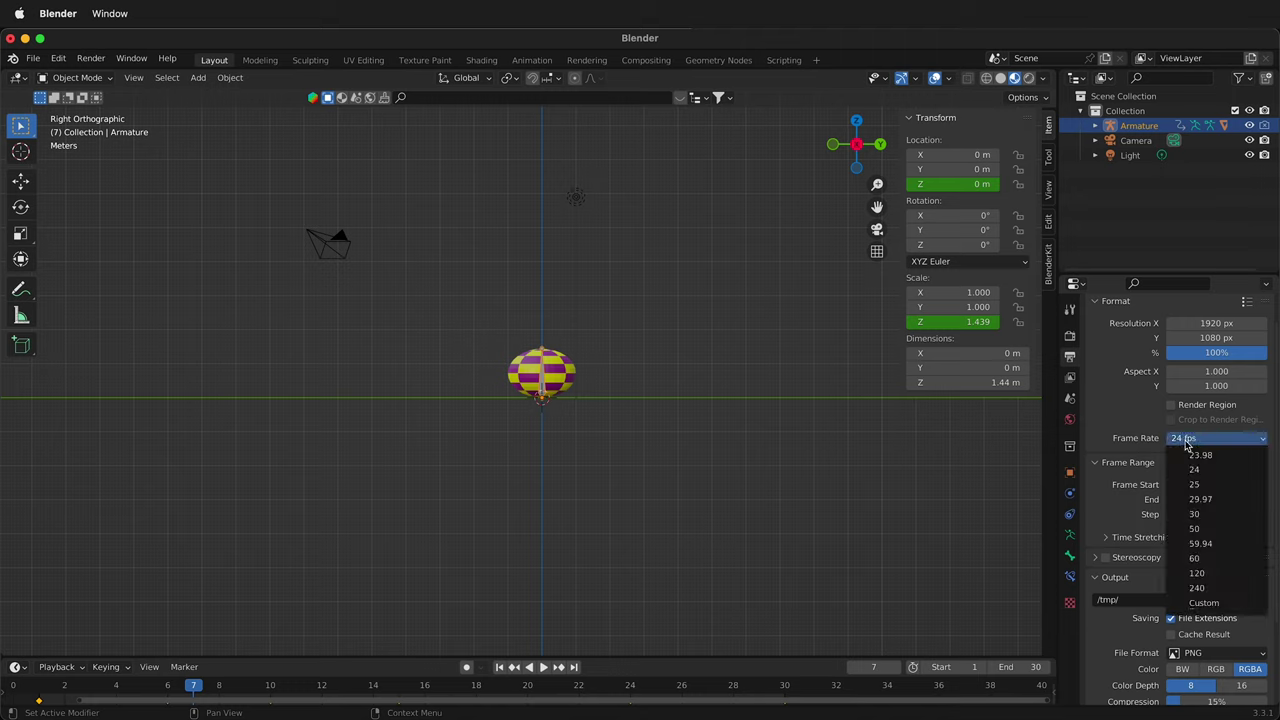
pyautogui.click(1200, 514)
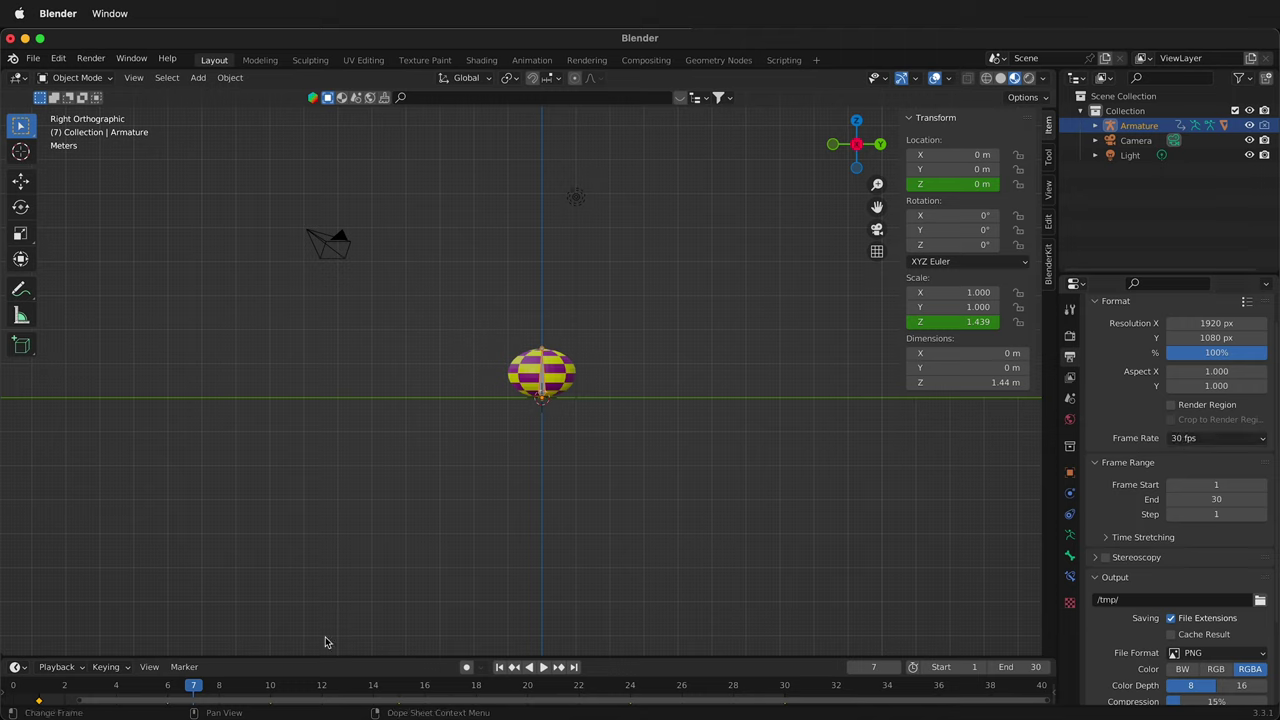
pyautogui.moveTo(484, 655); pyautogui.dragTo(490, 595)
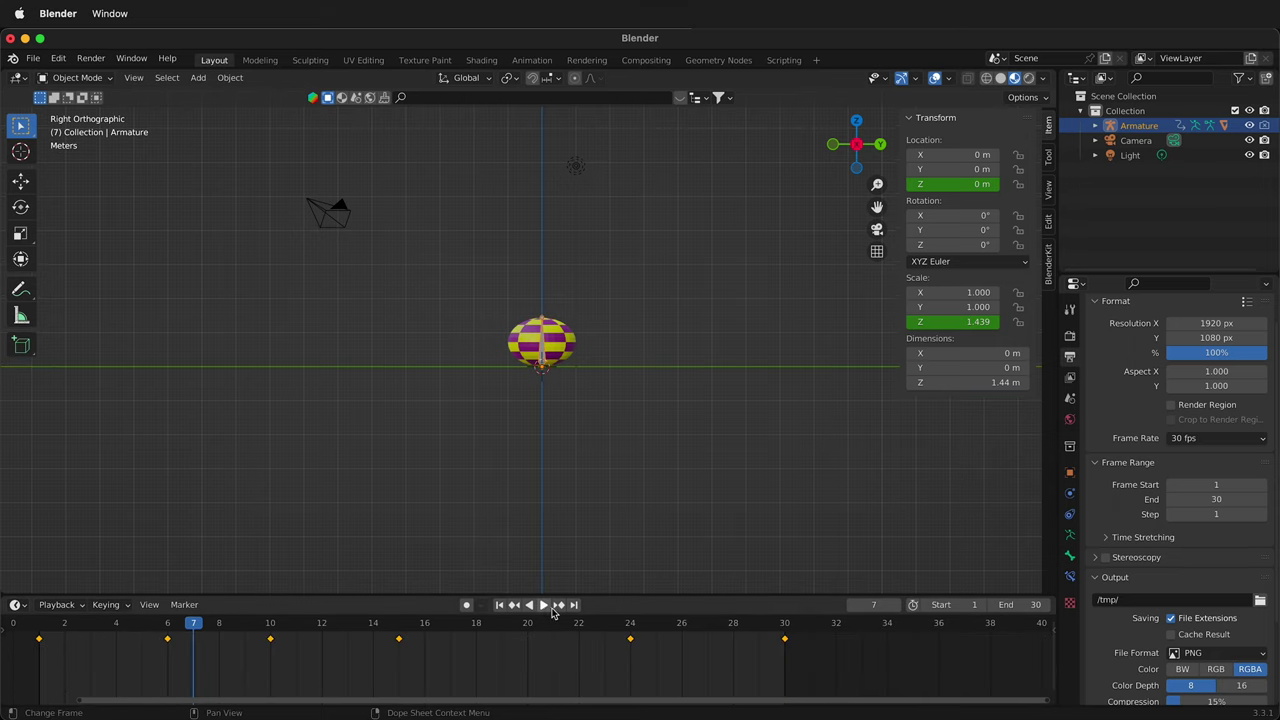
# Preview the bounce, then switch to the Animation workspace.
pyautogui.click(545, 607)
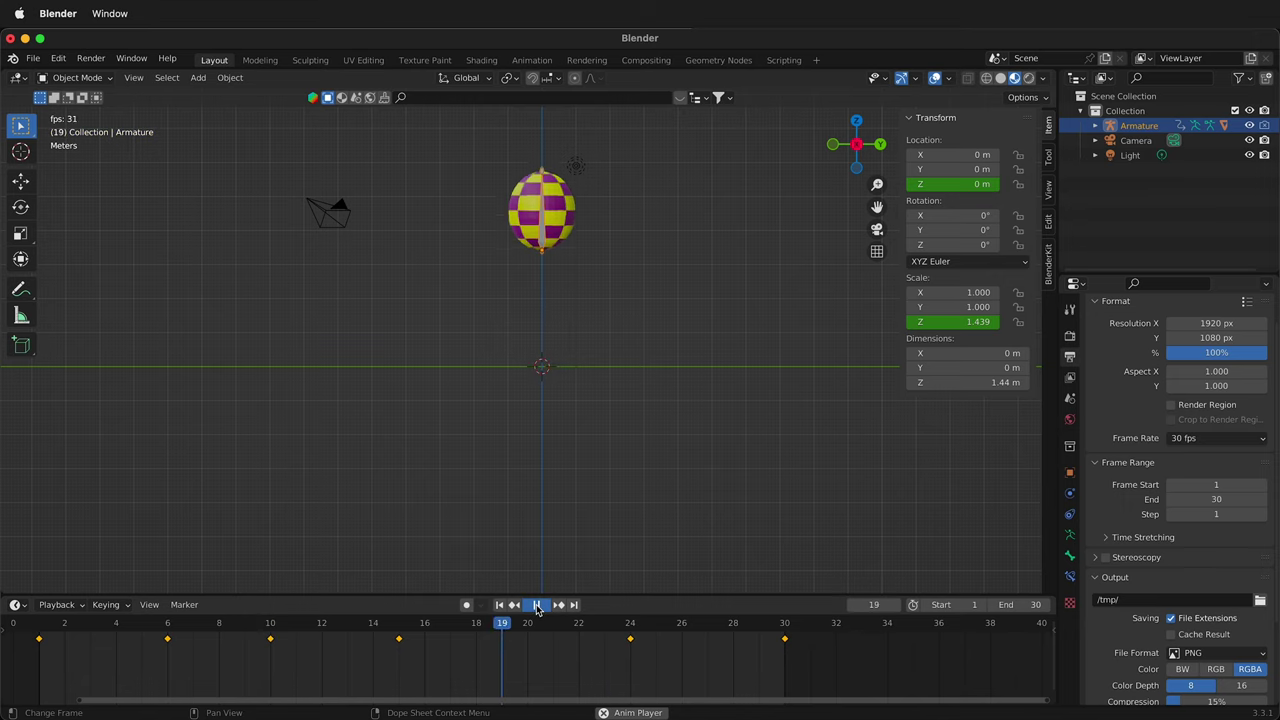
pyautogui.click(534, 605)
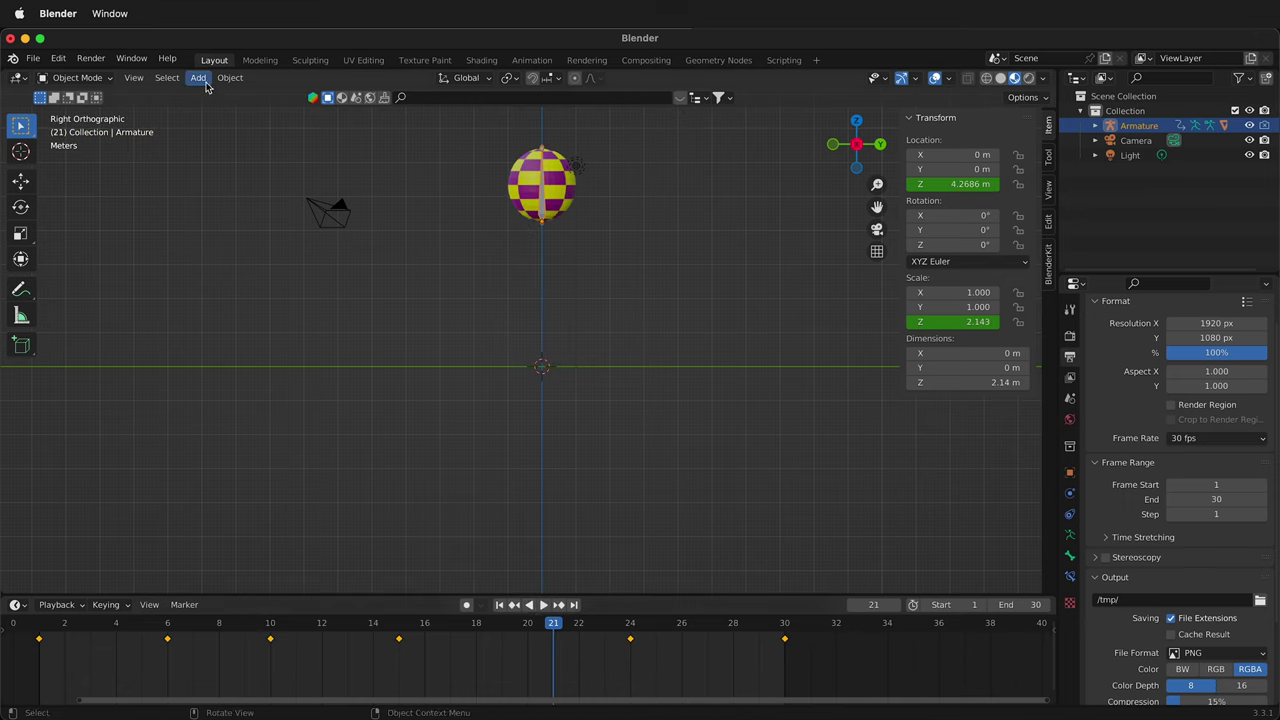
pyautogui.click(532, 60)
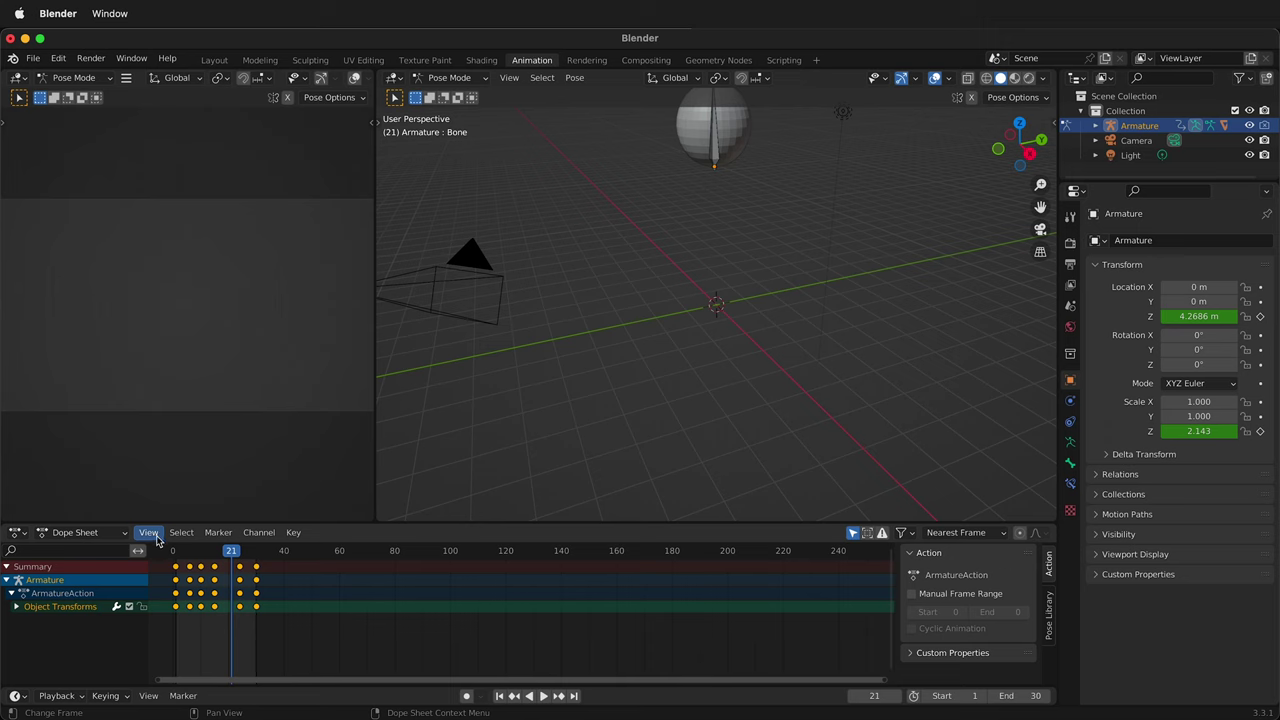
# Turn the Dope Sheet into the Graph Editor and hide Z Scale, leaving only Z Location.
pyautogui.click(150, 533)
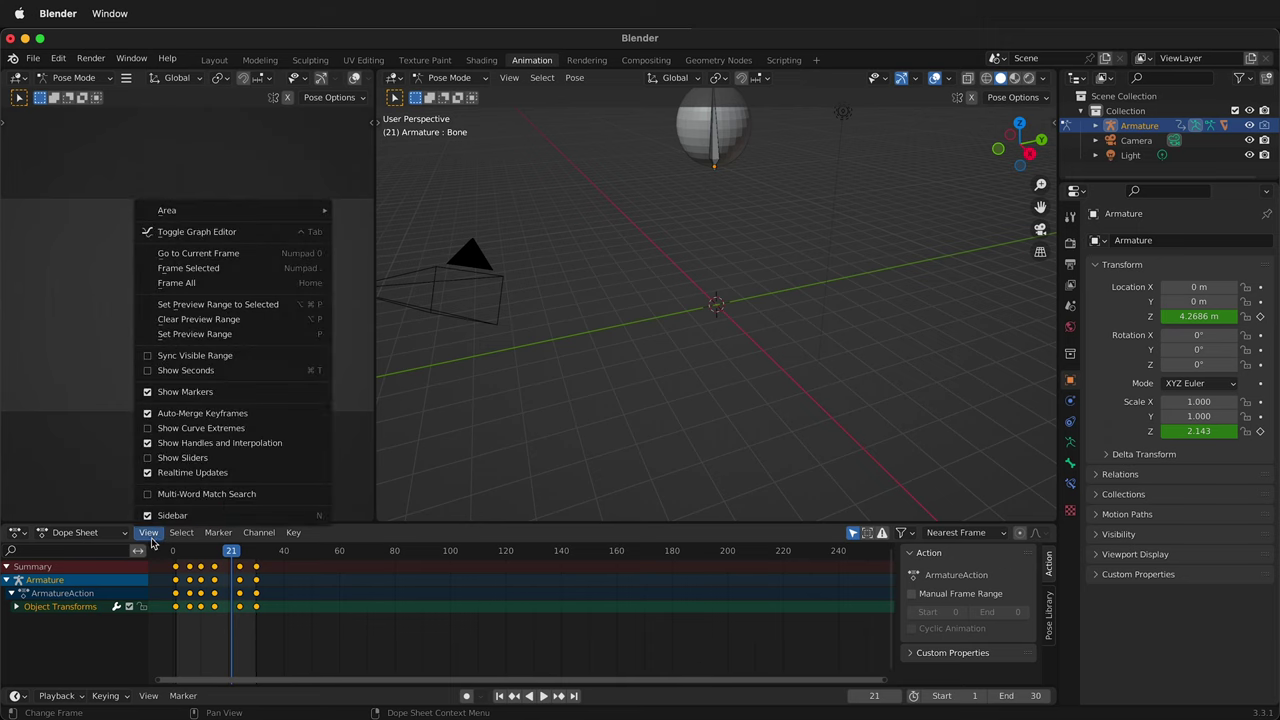
pyautogui.click(231, 238)
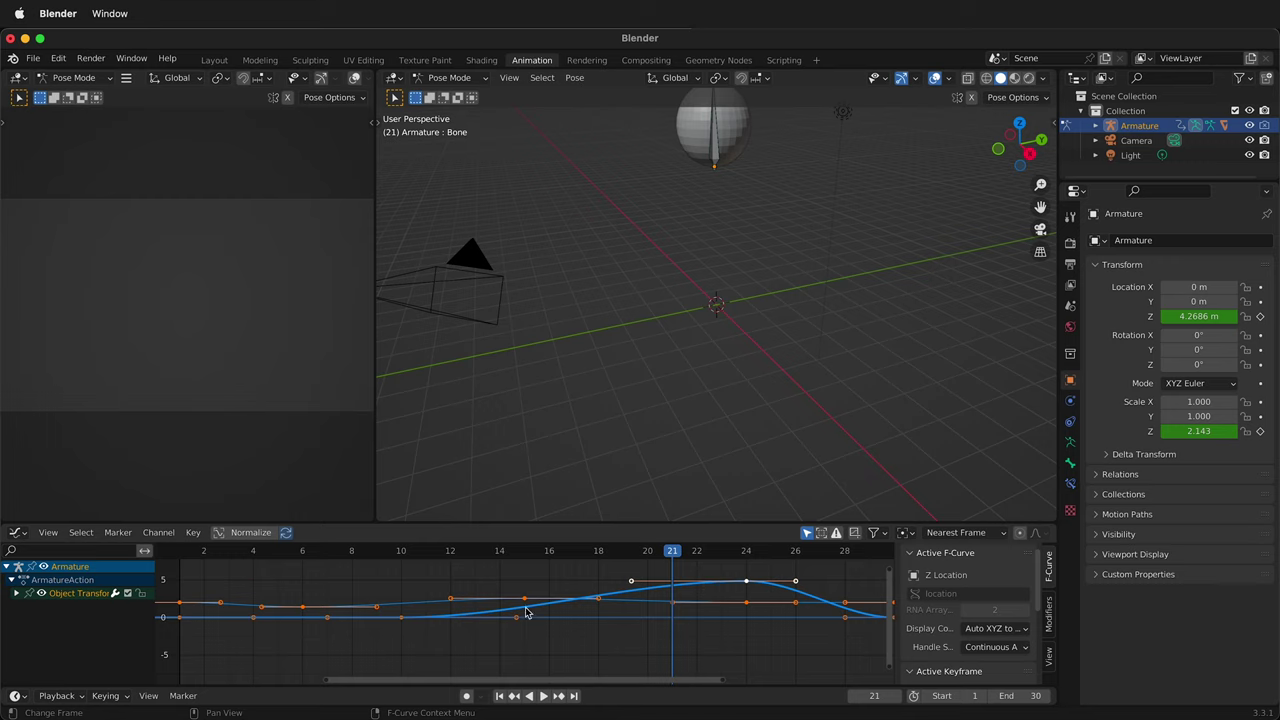
pyautogui.click(16, 594)
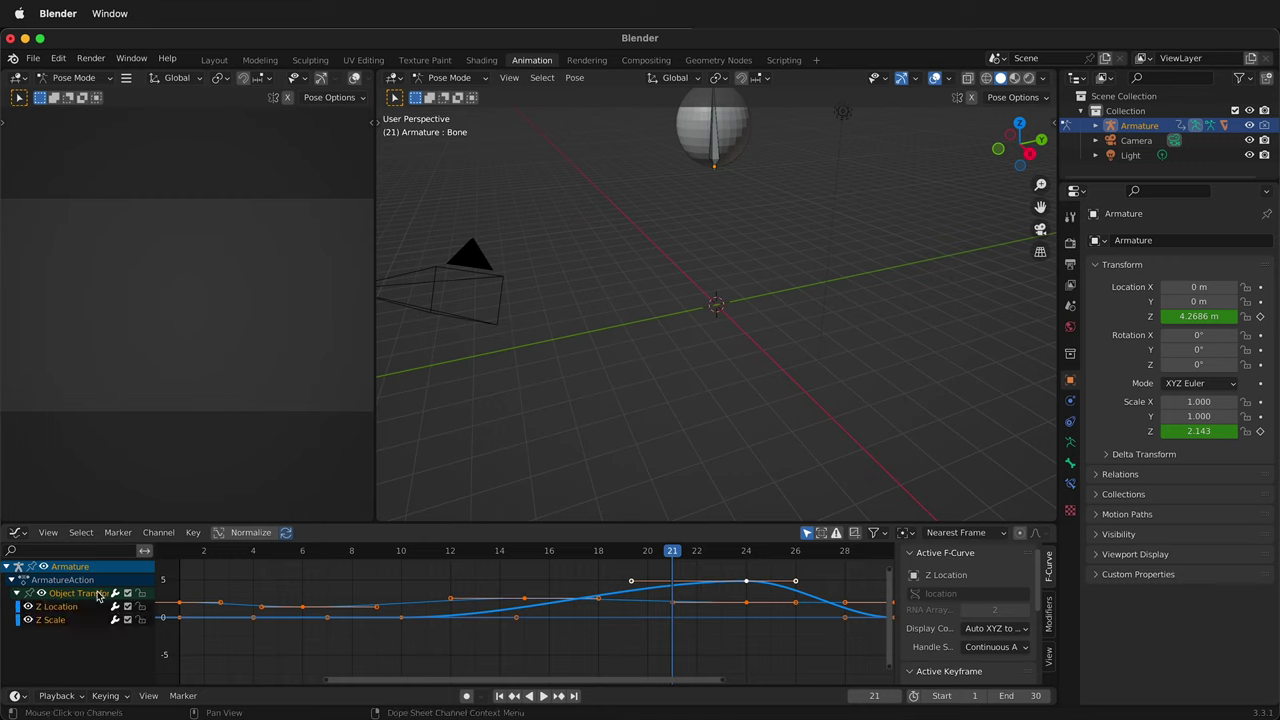
pyautogui.click(28, 620)
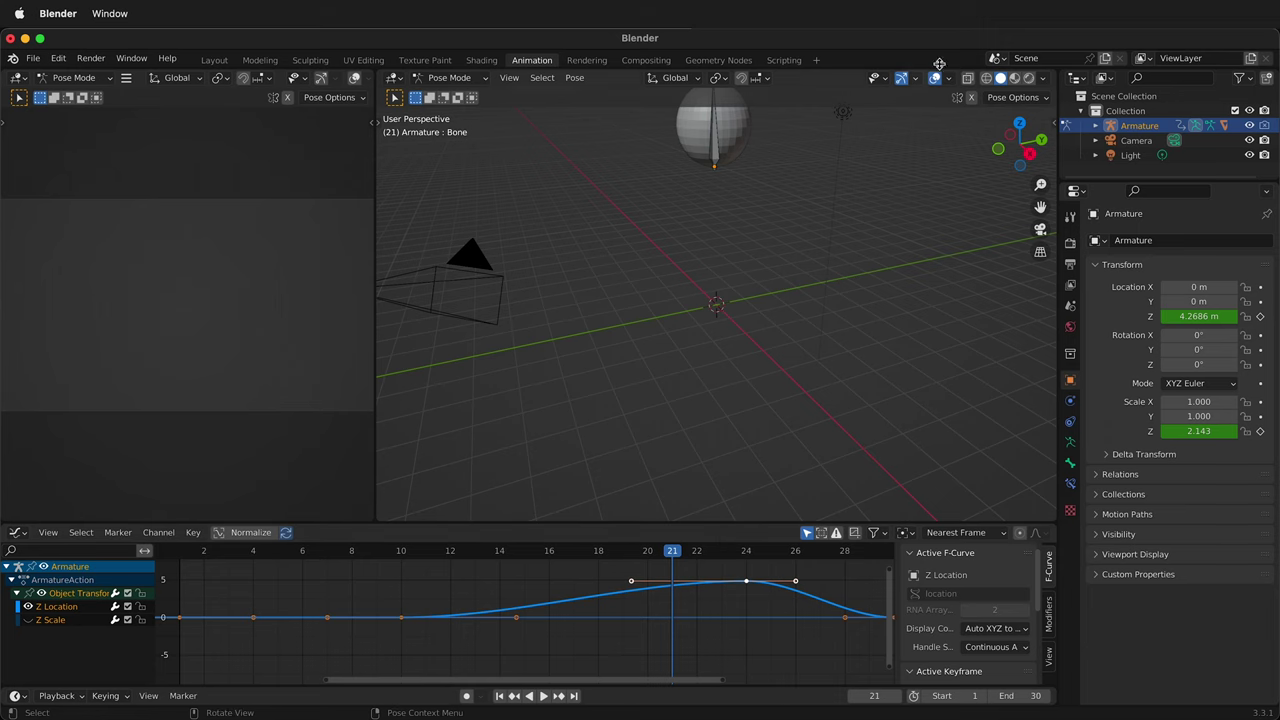
# Enable Material Preview, play the bounce, then scrub to the frame-24 peak.
pyautogui.click(1015, 78)
pyautogui.scroll(-5, 777, 219)
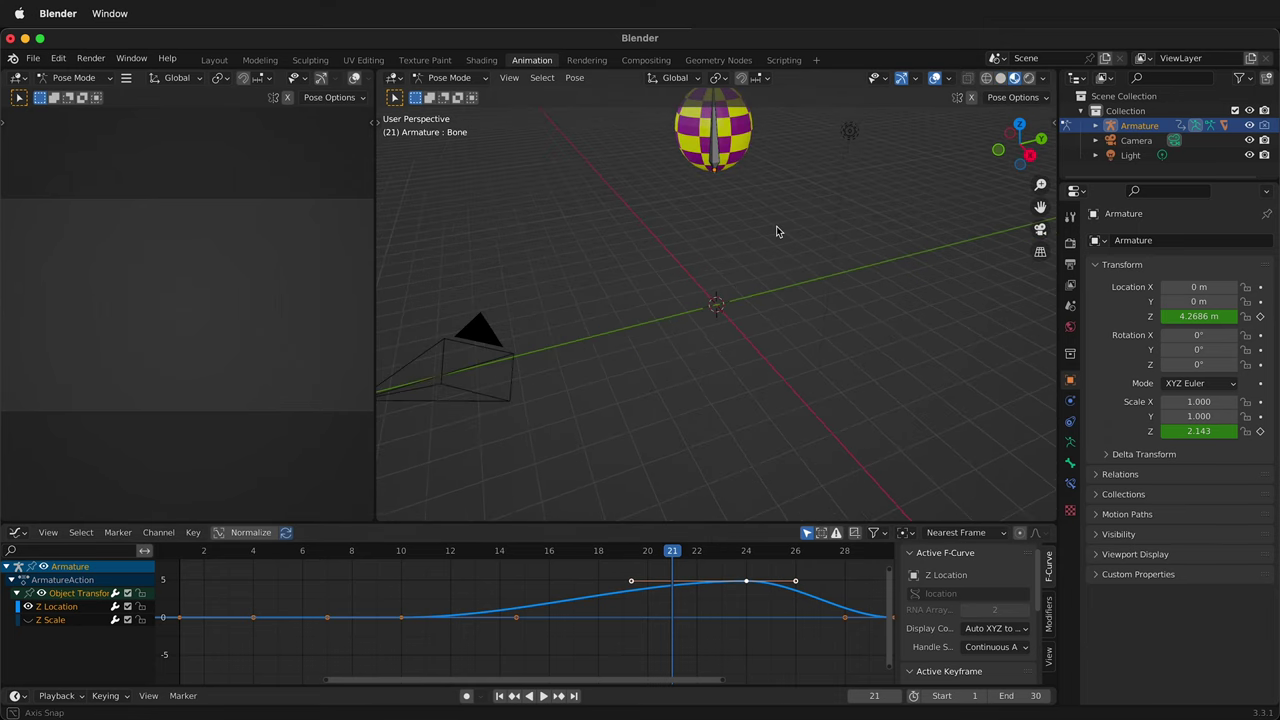
pyautogui.click(543, 696)
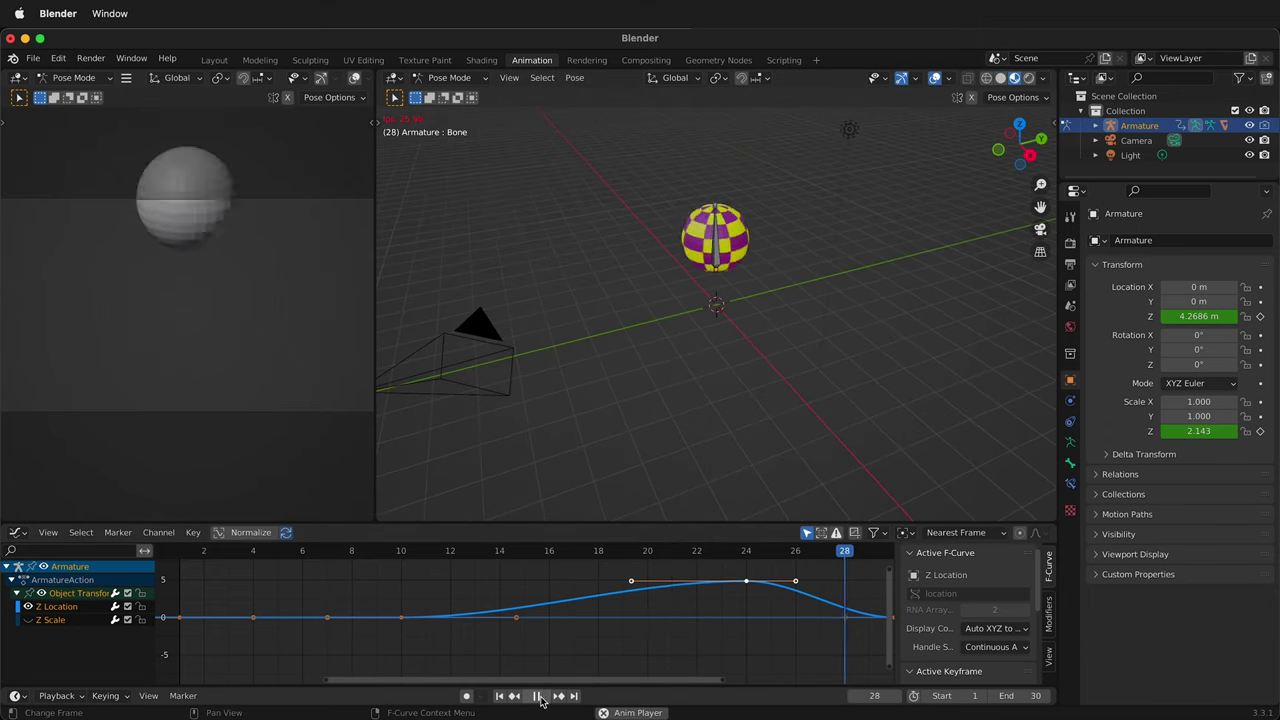
pyautogui.click(541, 697)
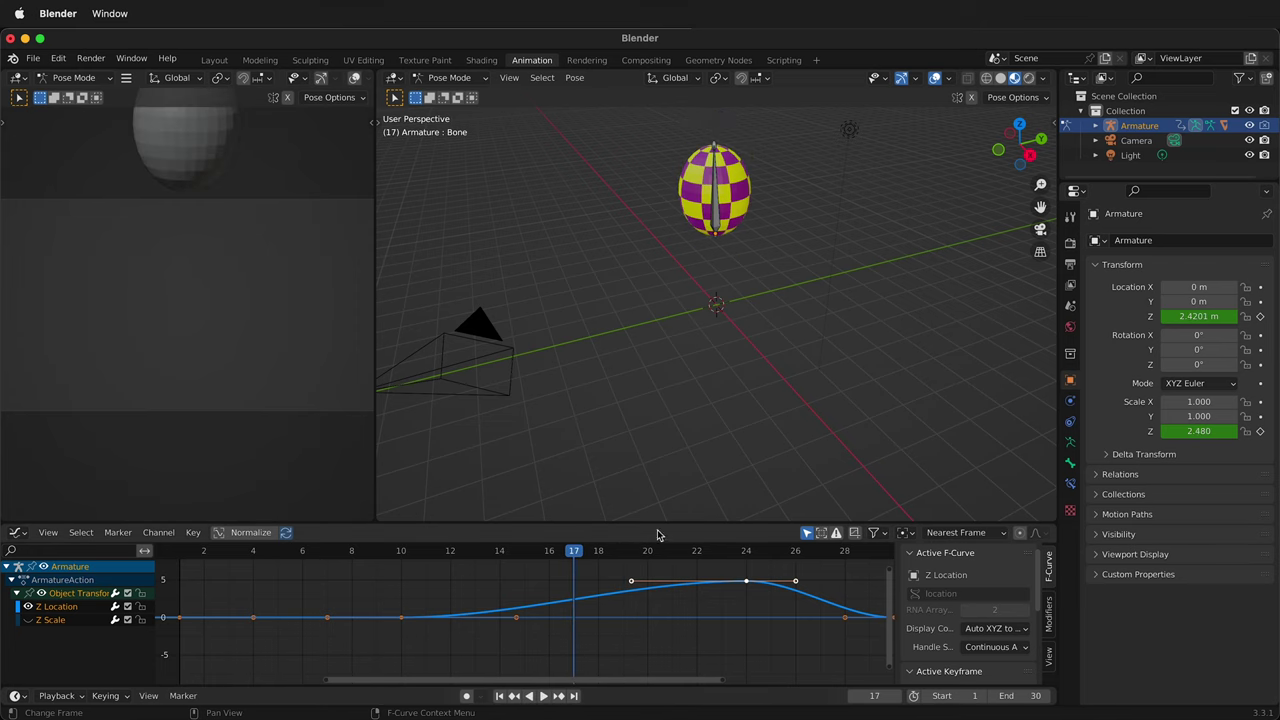
pyautogui.moveTo(573, 553); pyautogui.dragTo(745, 551)
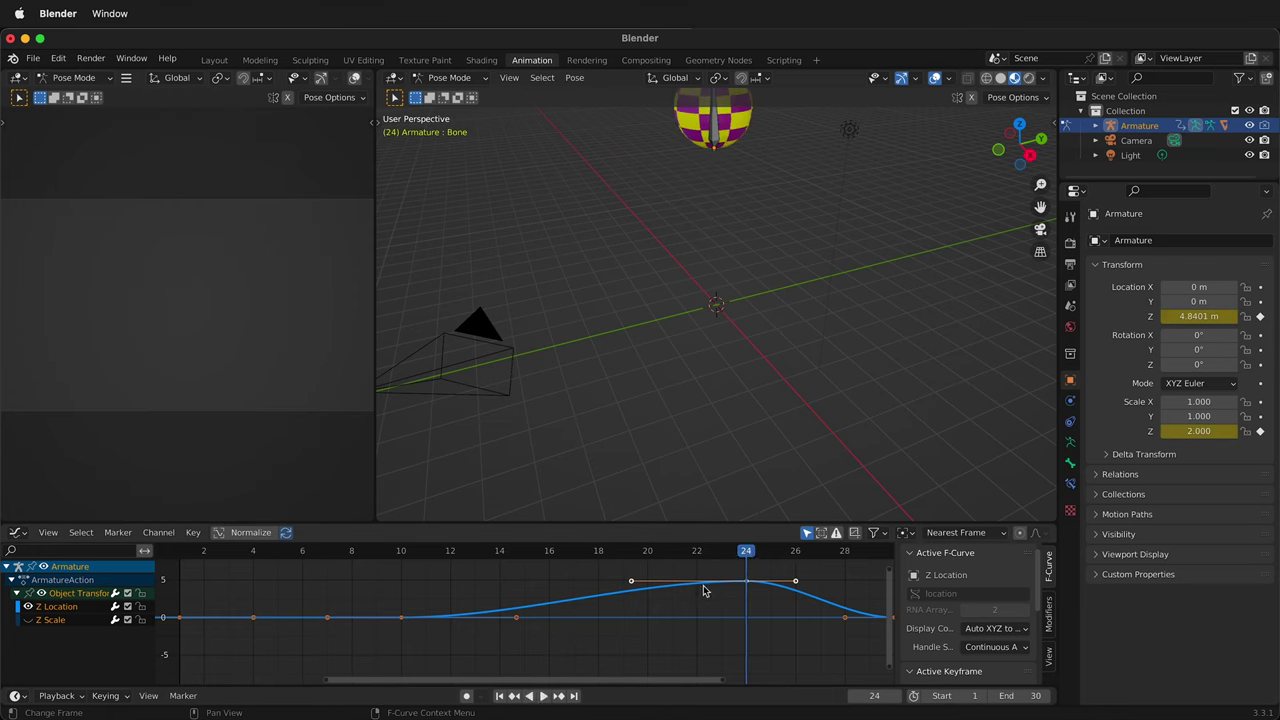
# Set the frame-10 key's handles to Free and raise its handle for a sharper rise.
pyautogui.click(405, 622)
pyautogui.scroll(1, 385, 624)
pyautogui.rightClick(381, 622)
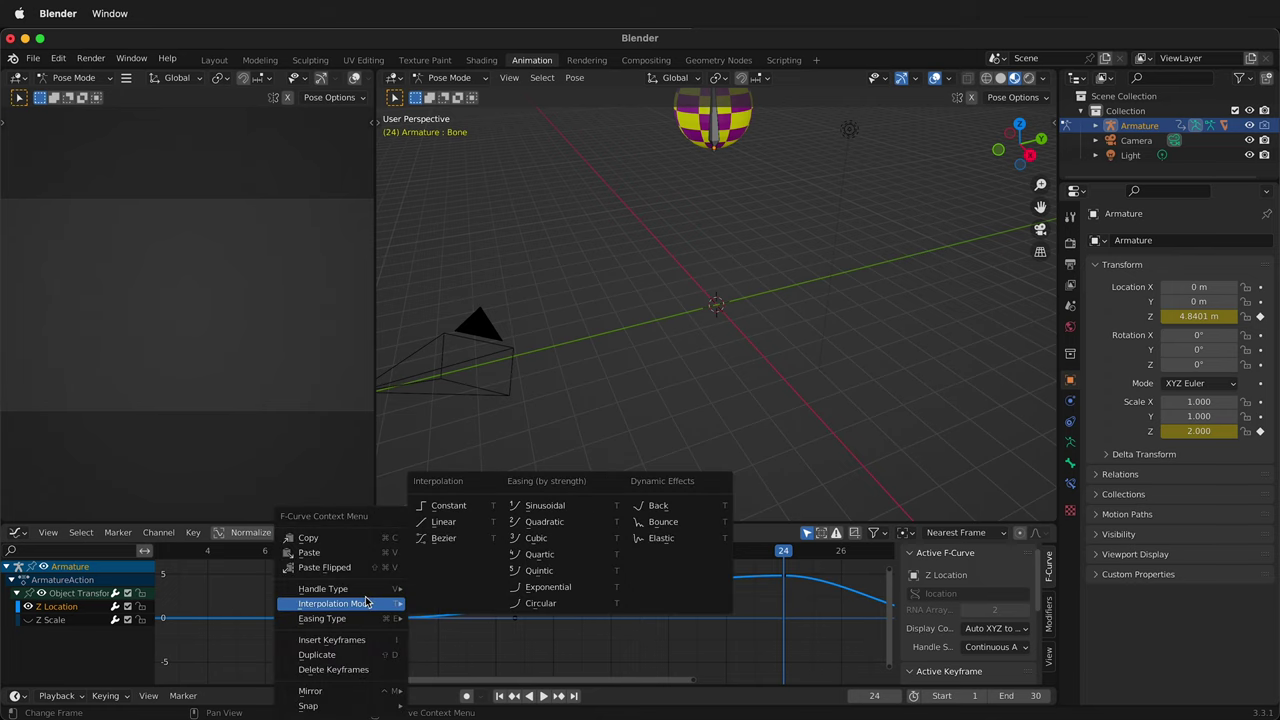
pyautogui.moveTo(366, 588)
pyautogui.click(437, 589)
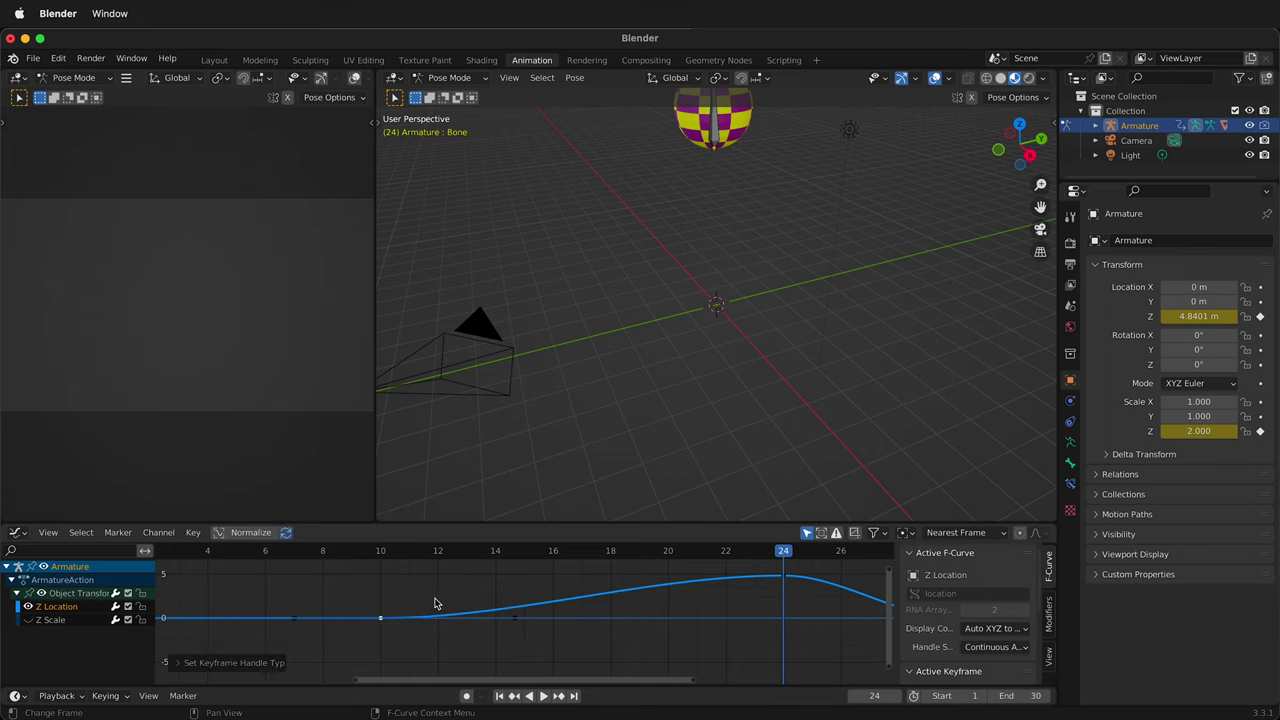
pyautogui.moveTo(516, 624); pyautogui.dragTo(516, 597)
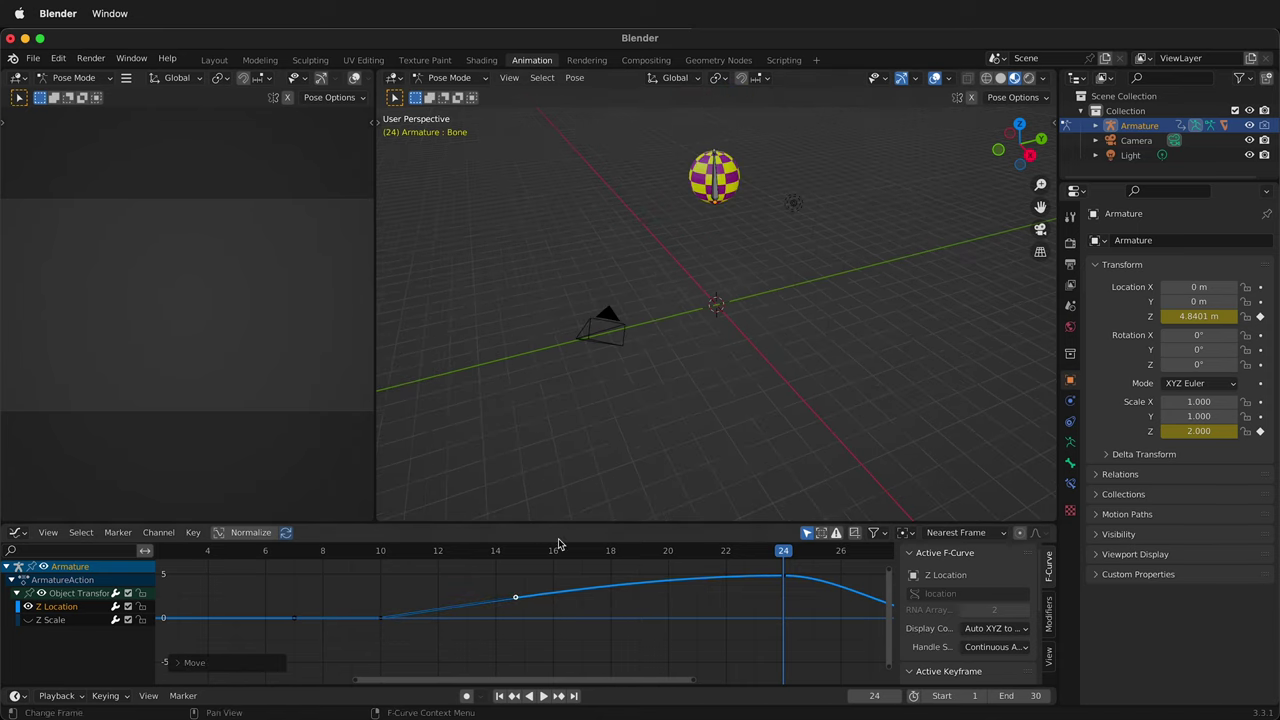
pyautogui.click(543, 696)
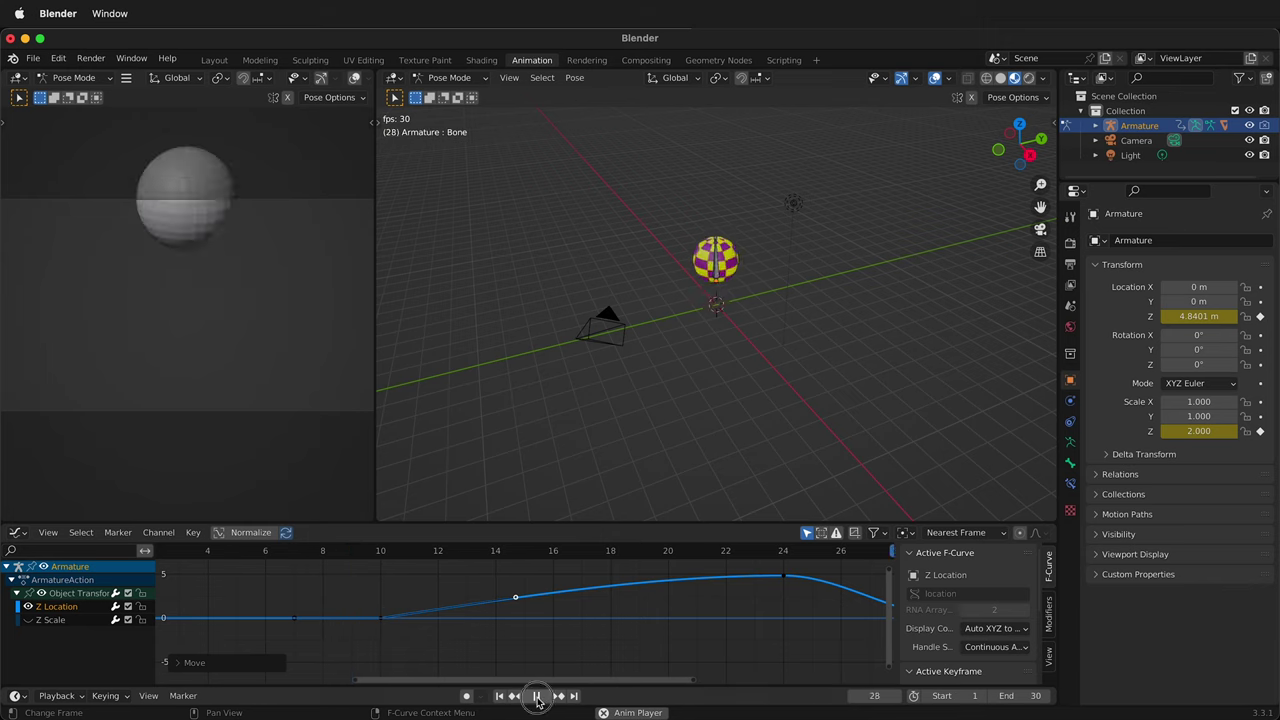
# Set the frame-30 landing key to Free handles and raise its left handle near frame 28.
pyautogui.click(537, 696)
pyautogui.moveTo(674, 602); pyautogui.dragTo(519, 589, button='middle')
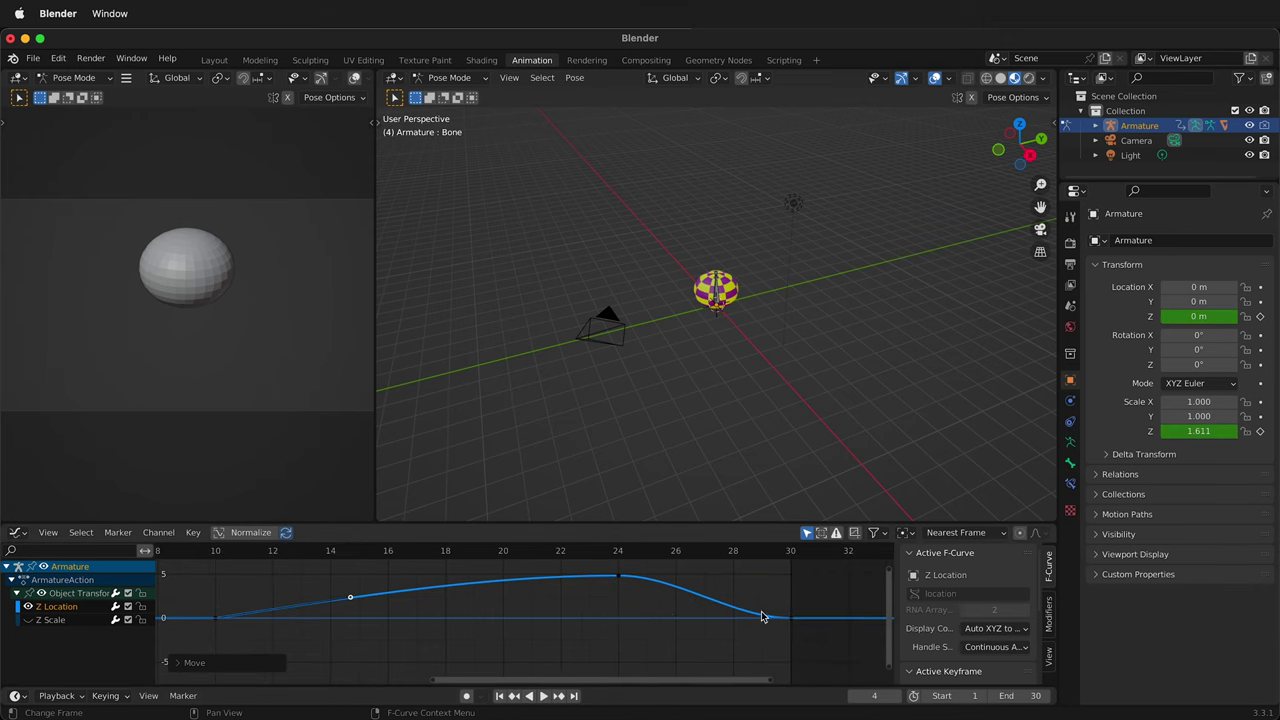
pyautogui.click(790, 621)
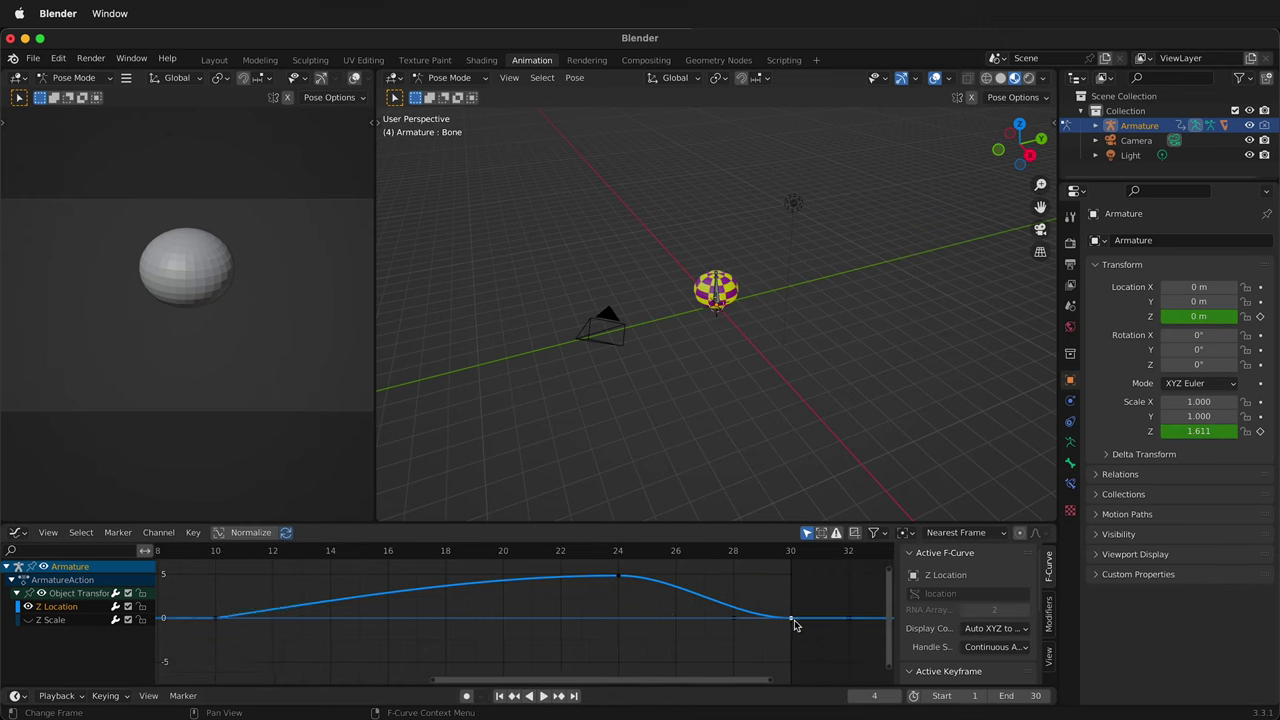
pyautogui.rightClick(793, 623)
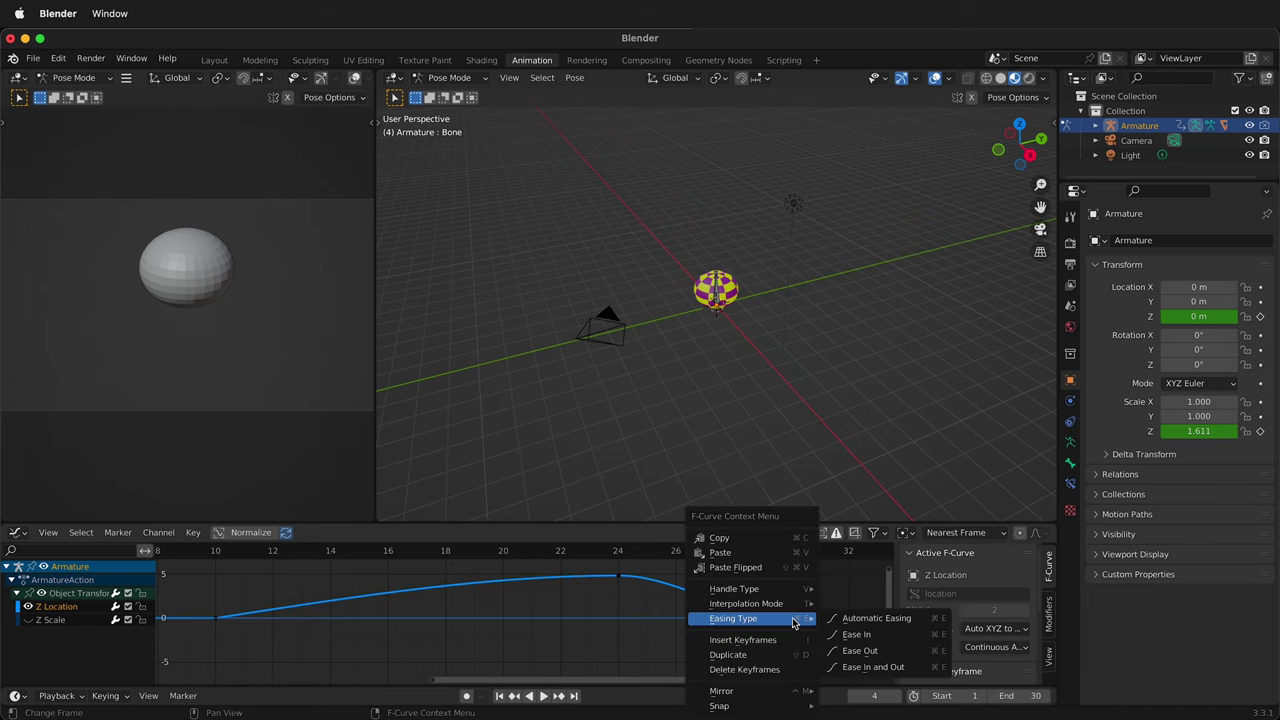
pyautogui.moveTo(777, 590)
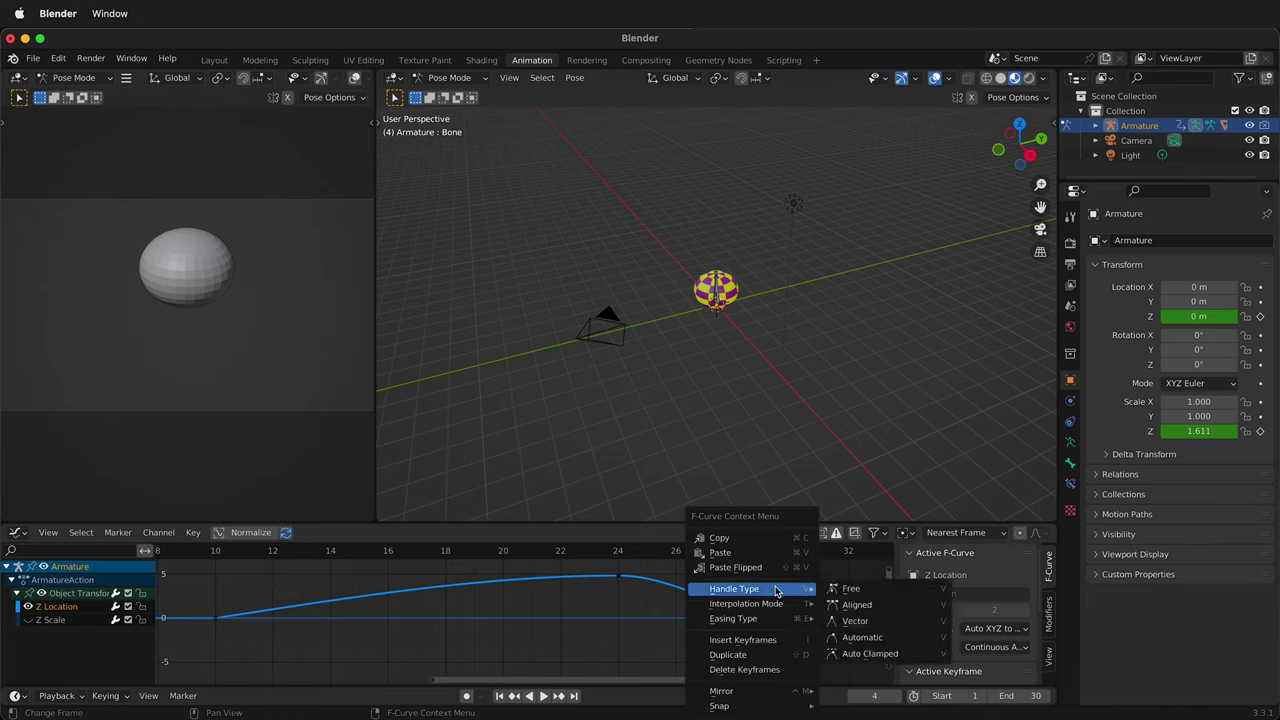
pyautogui.click(856, 590)
pyautogui.click(735, 621)
pyautogui.moveTo(735, 621); pyautogui.dragTo(740, 600)
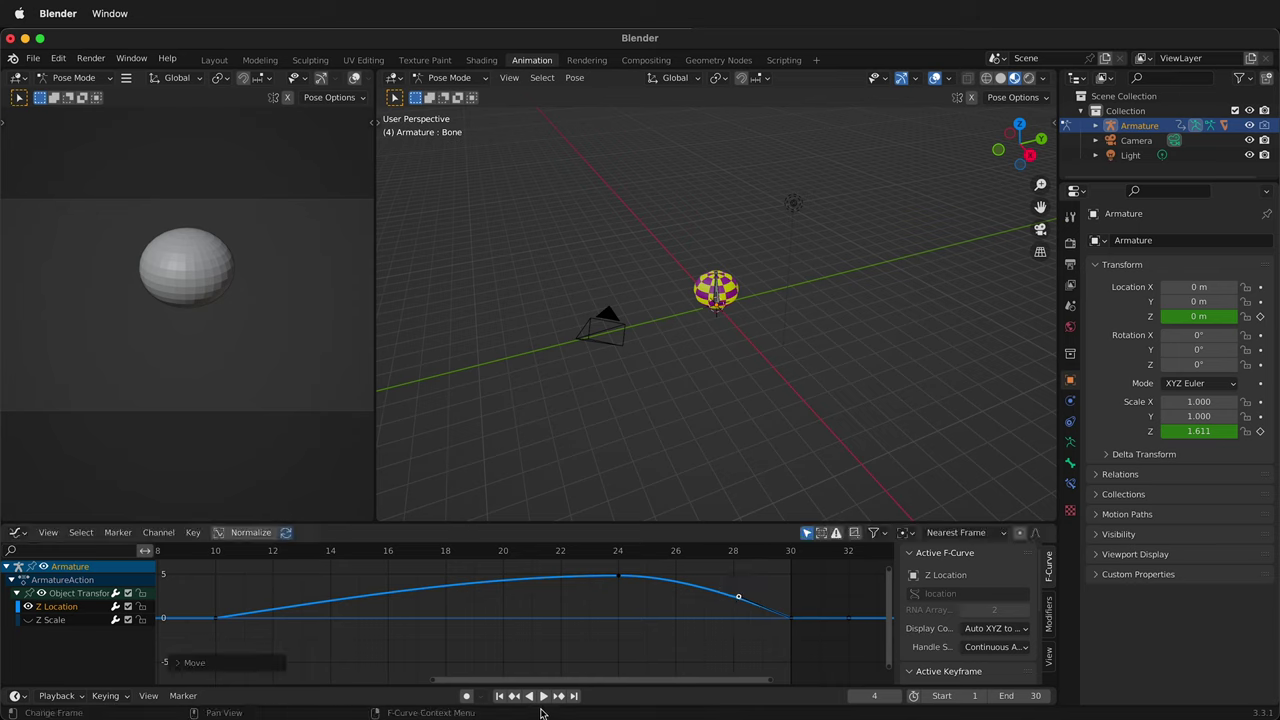
# Play the 30 fps bounce and watch the checkered ball from low-front, overhead and tilted angles.
pyautogui.click(541, 697)
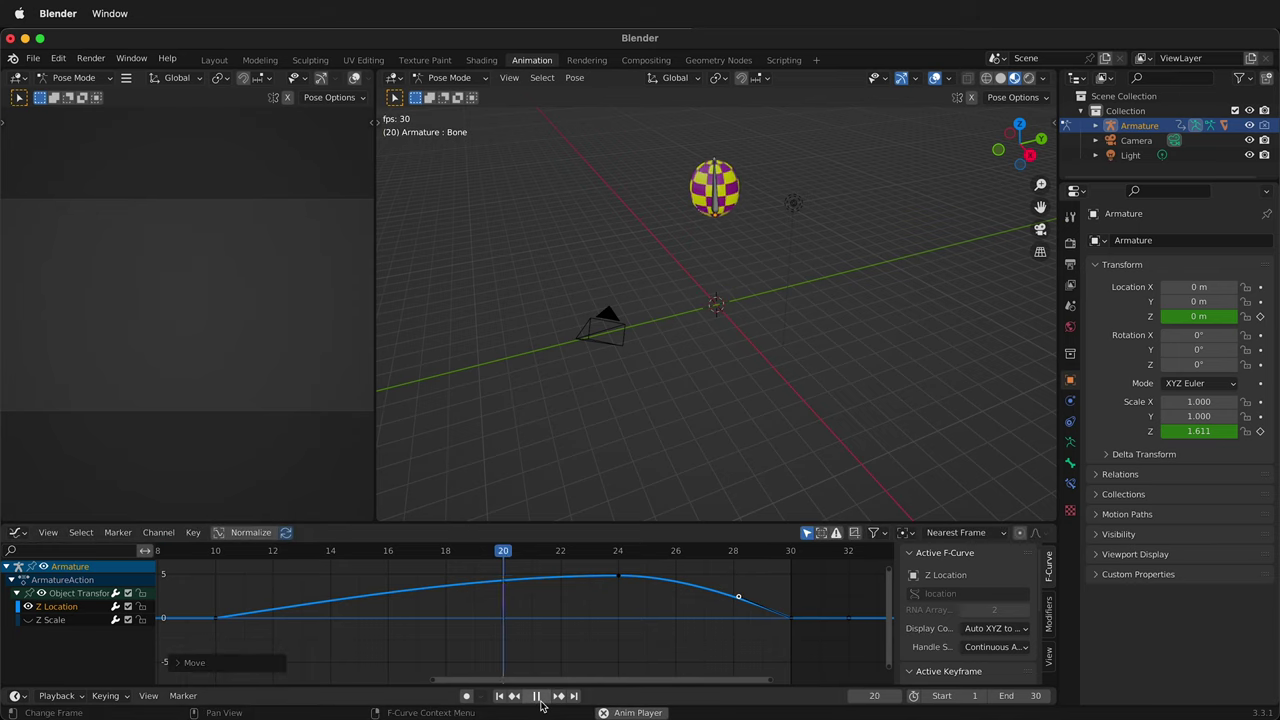
pyautogui.moveTo(771, 506); pyautogui.dragTo(733, 479, button='middle')
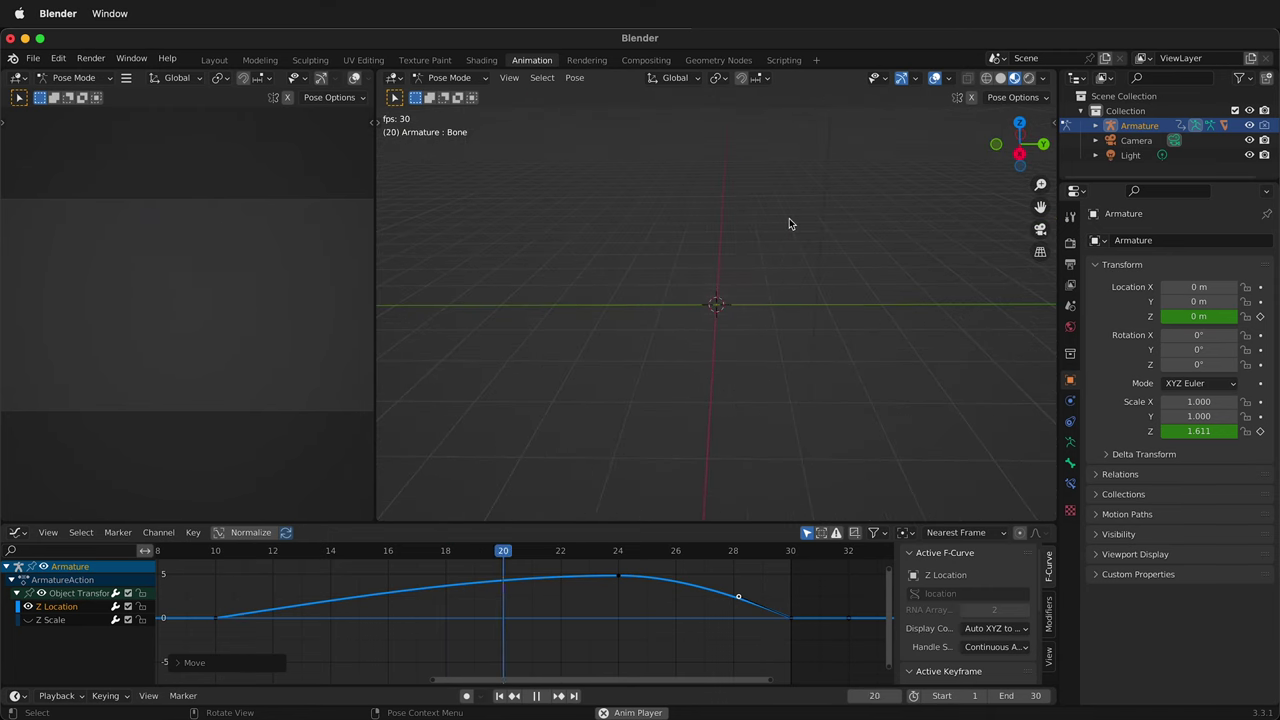
pyautogui.moveTo(791, 226); pyautogui.dragTo(802, 296, button='middle')
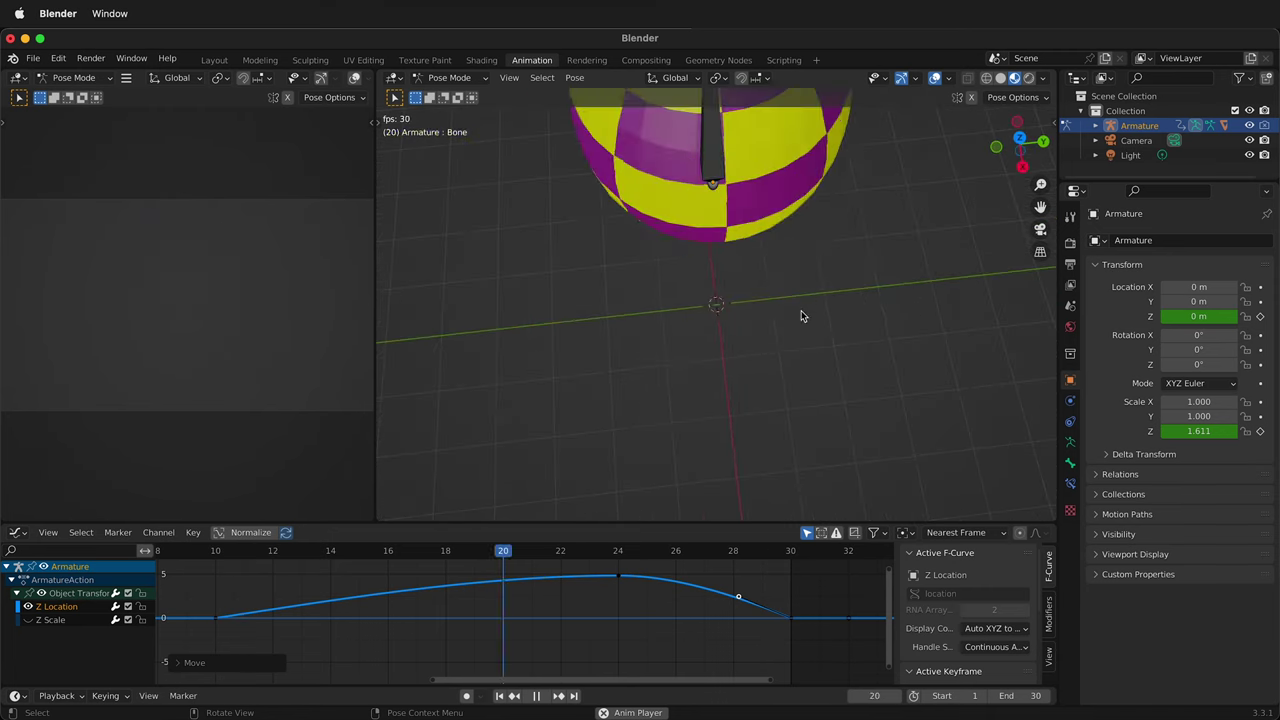
pyautogui.moveTo(774, 444); pyautogui.dragTo(755, 366, button='middle')
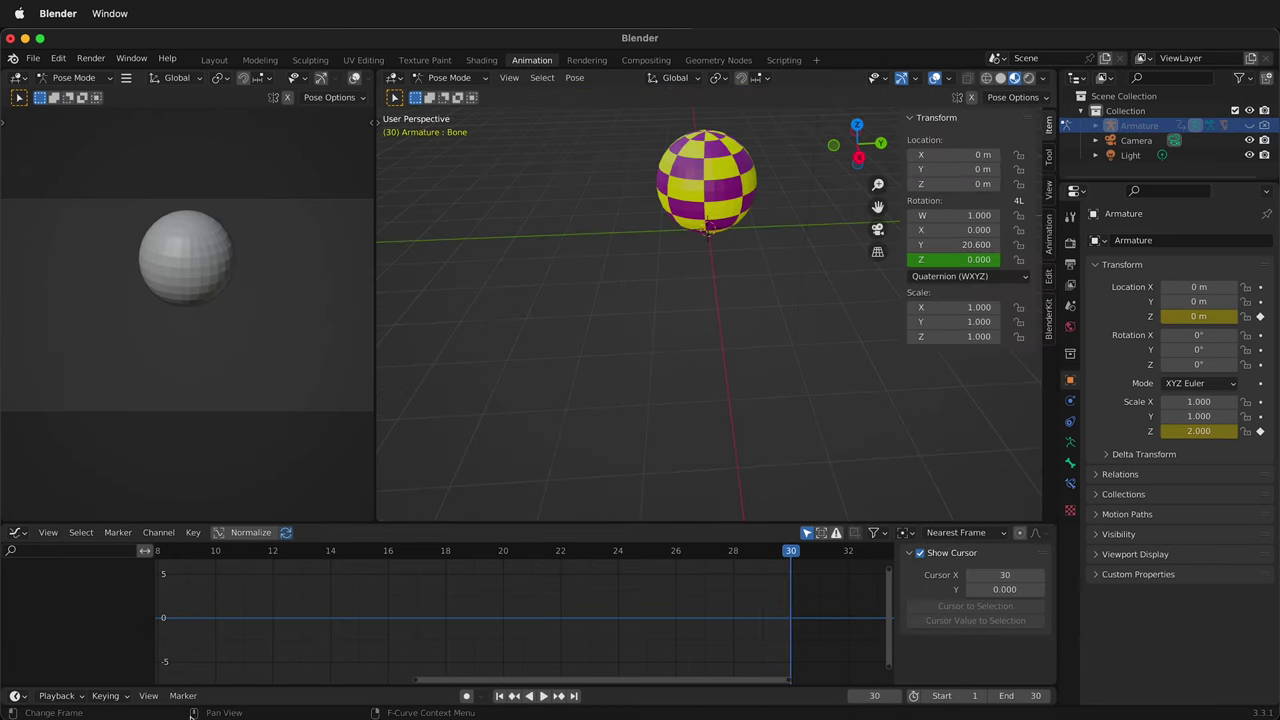
pyautogui.press('space')
pyautogui.scroll(-2, 600, 307)
pyautogui.scroll(2, 772, 238)
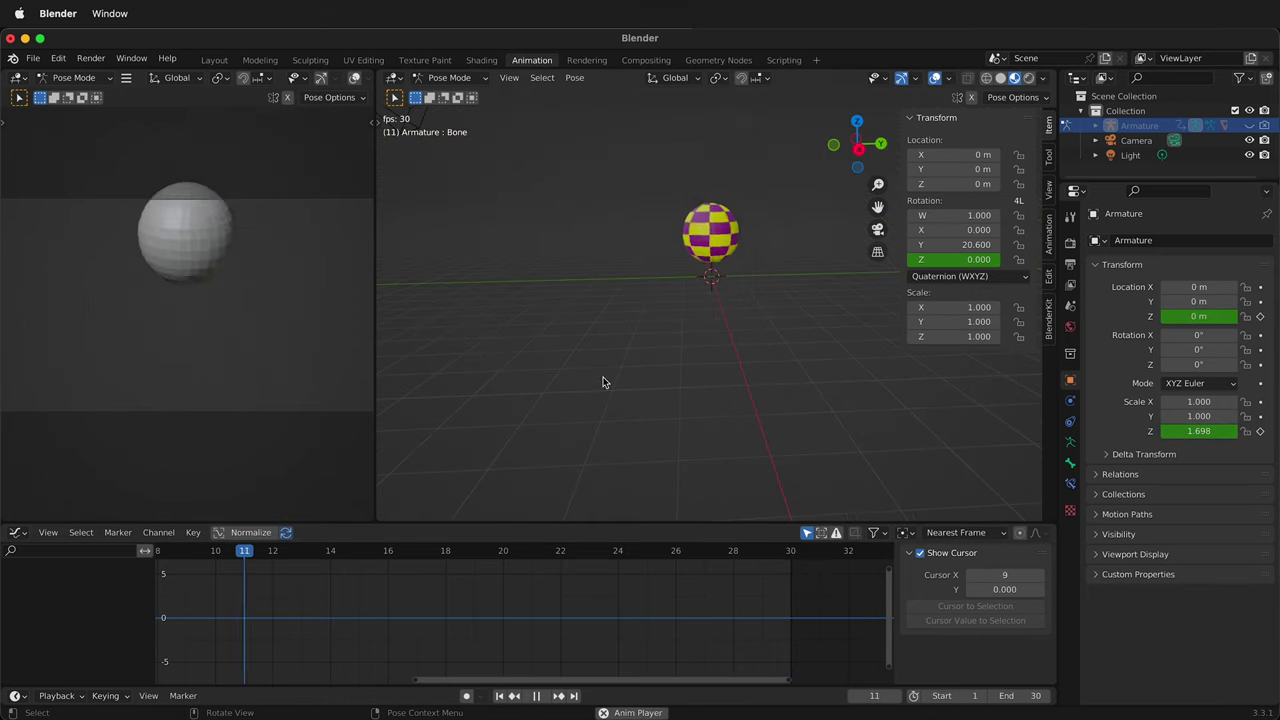